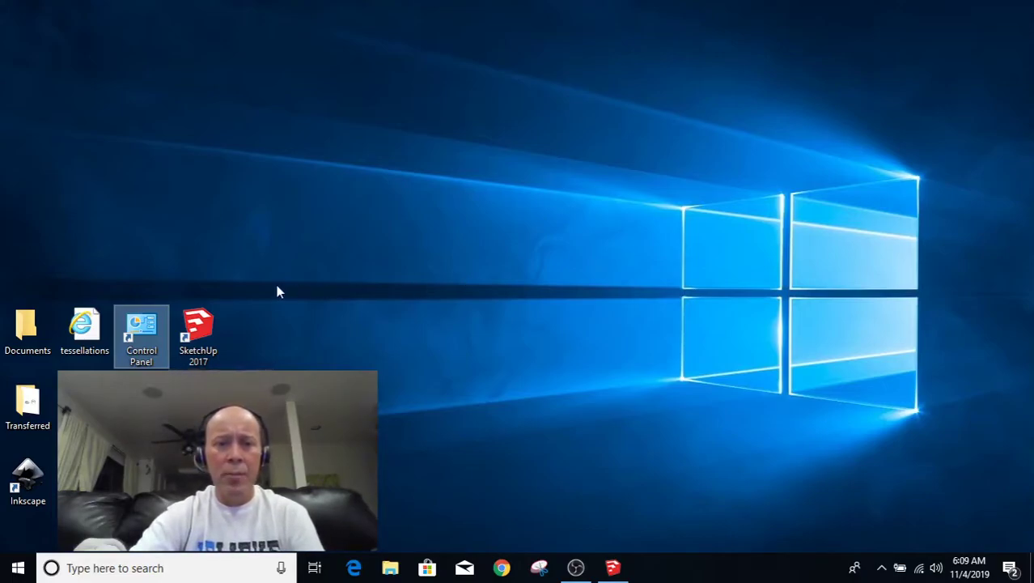
Launch SketchUp Make 2017 from the desktop and start a new empty model from the Welcome window.
double_click(214, 332)
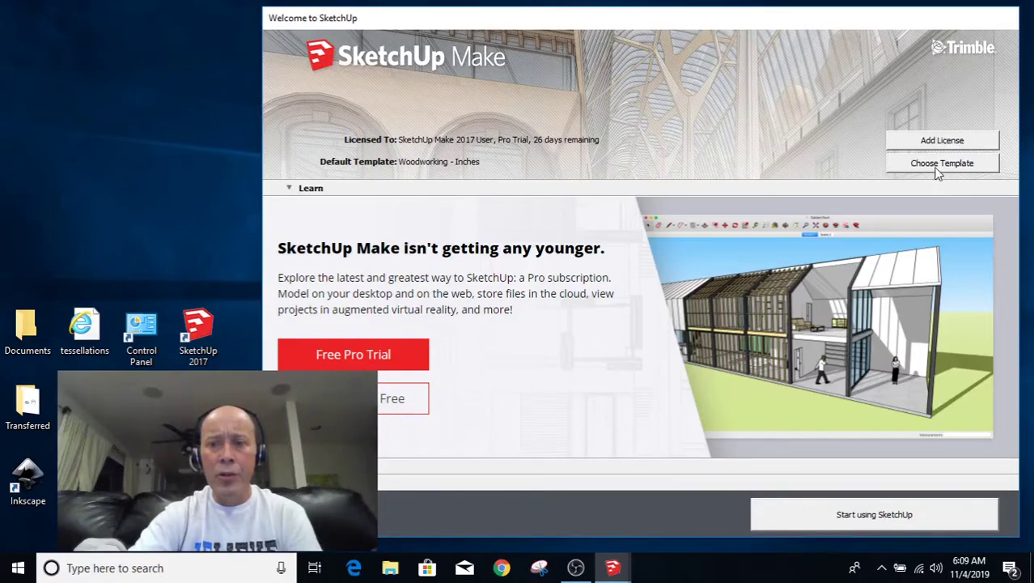
click(877, 522)
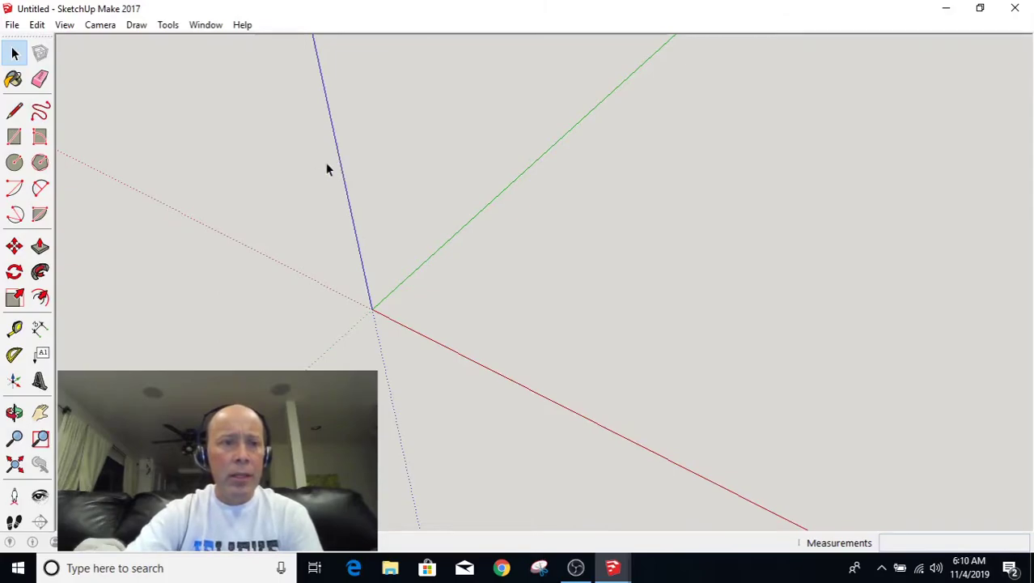
click(15, 114)
click(474, 308)
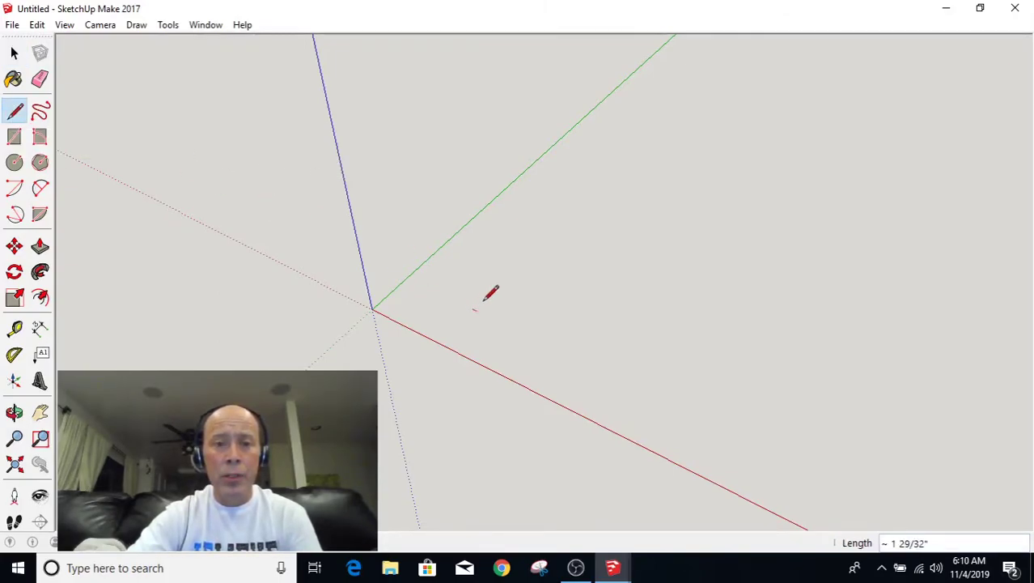
click(660, 231)
click(697, 332)
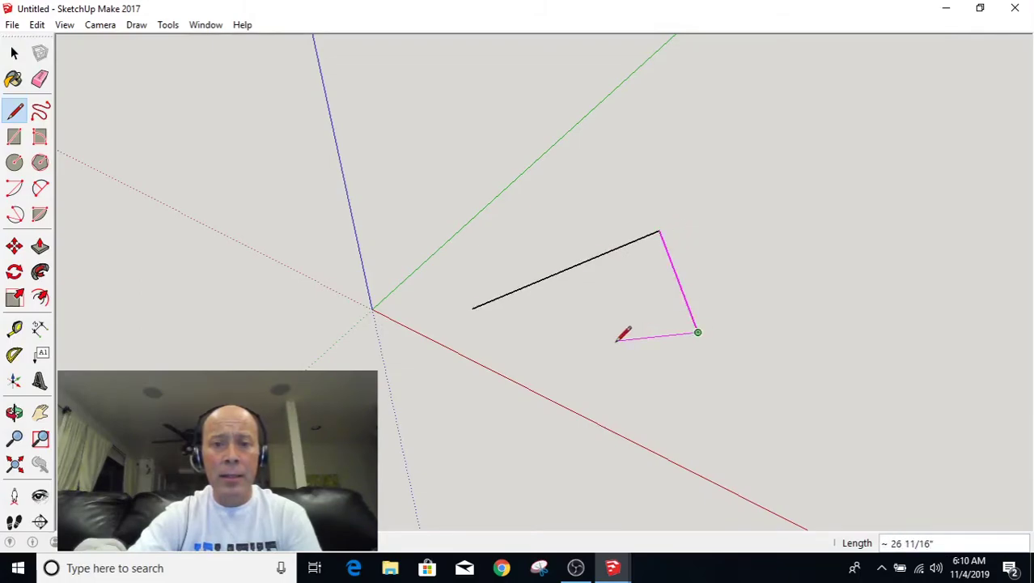
click(615, 340)
click(619, 297)
click(540, 341)
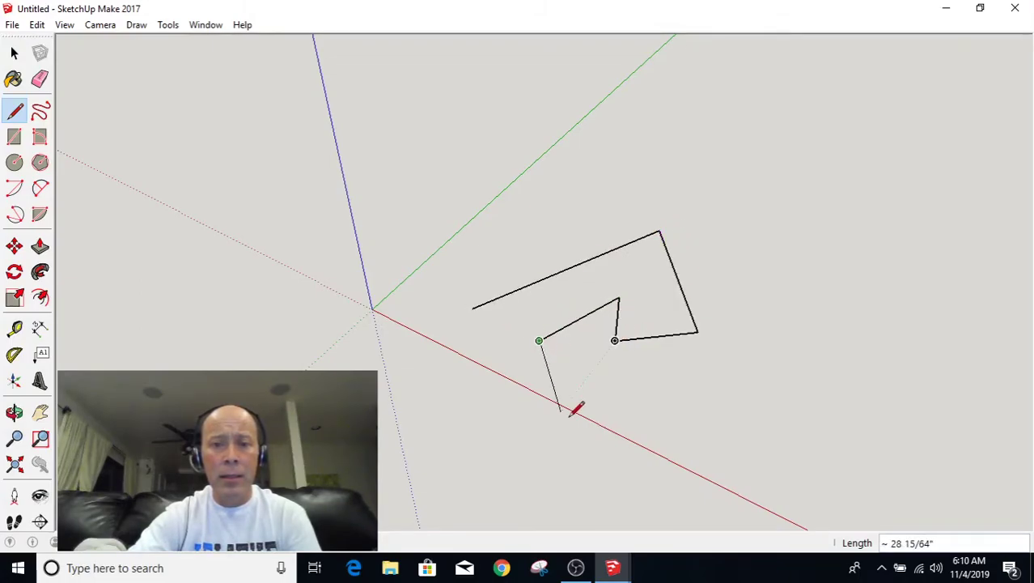
click(560, 412)
click(465, 427)
click(473, 307)
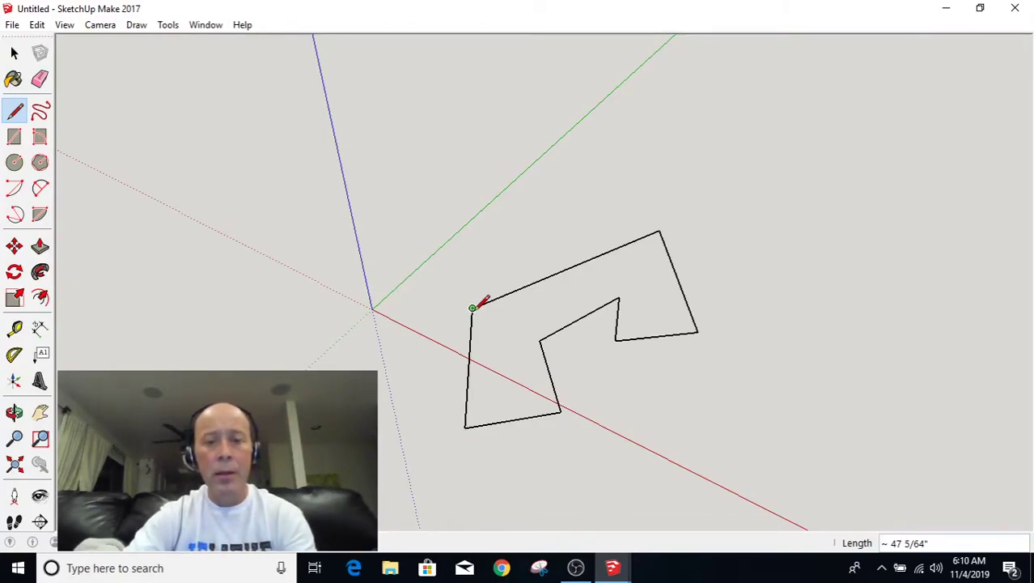
key(ctrl+z)
key(ctrl+z)
key(ctrl+z)
key(ctrl+z)
key(ctrl+z)
key(ctrl+z)
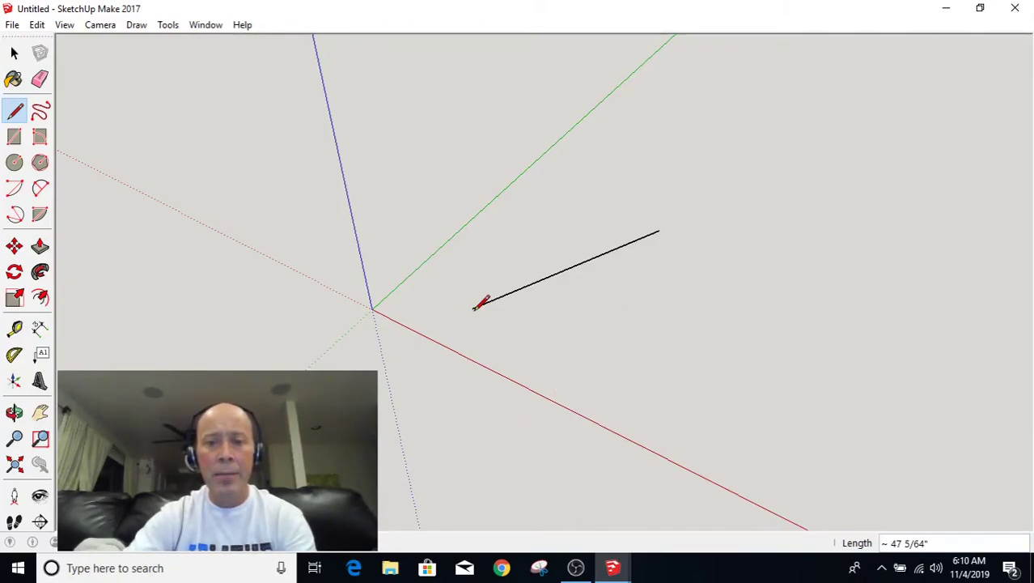
key(ctrl+z)
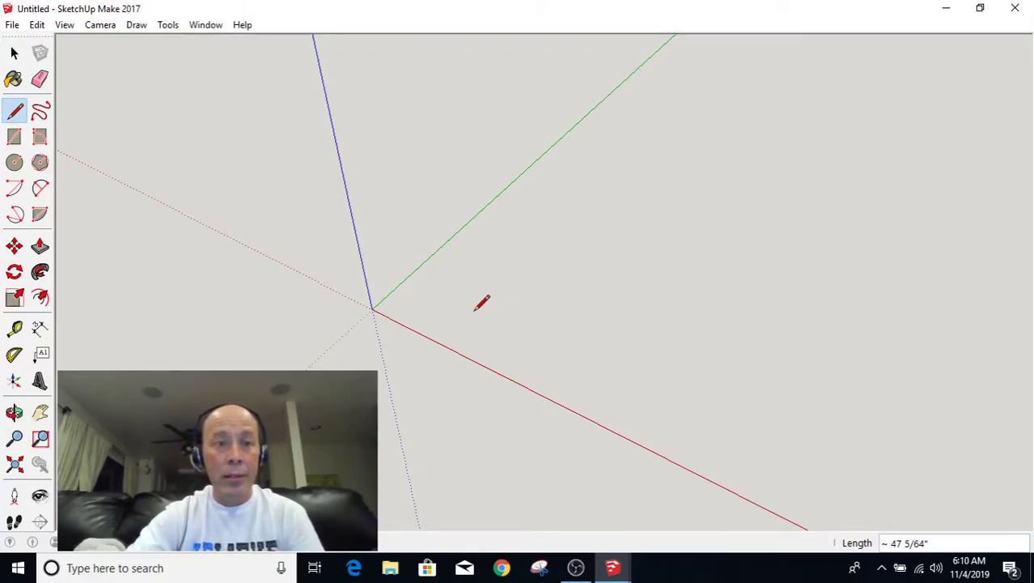
click(40, 111)
mouse_move(492, 311)
mouse_down()
mouse_move(593, 186)
mouse_move(521, 361)
mouse_up()
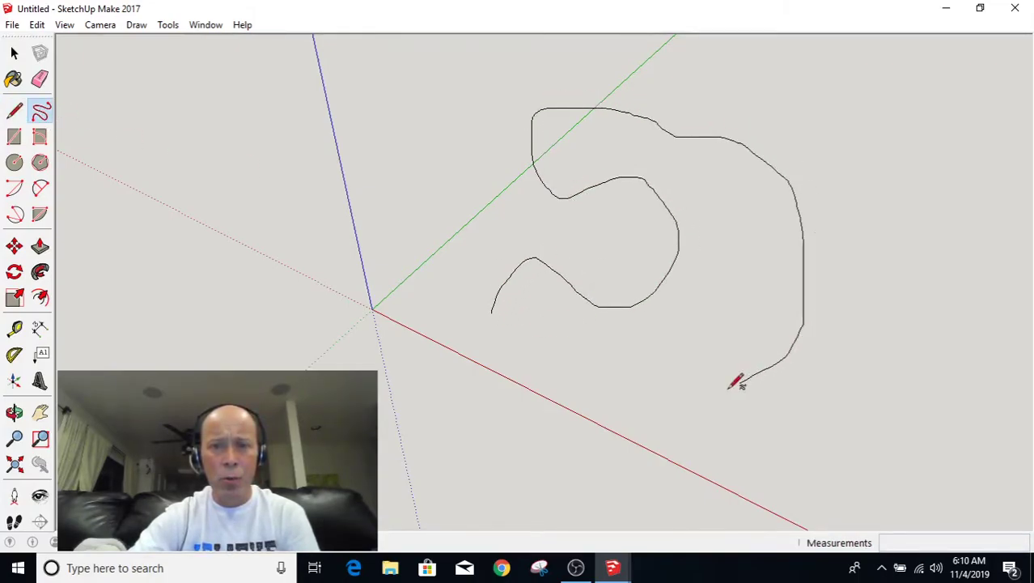
drag(521, 360, 495, 300)
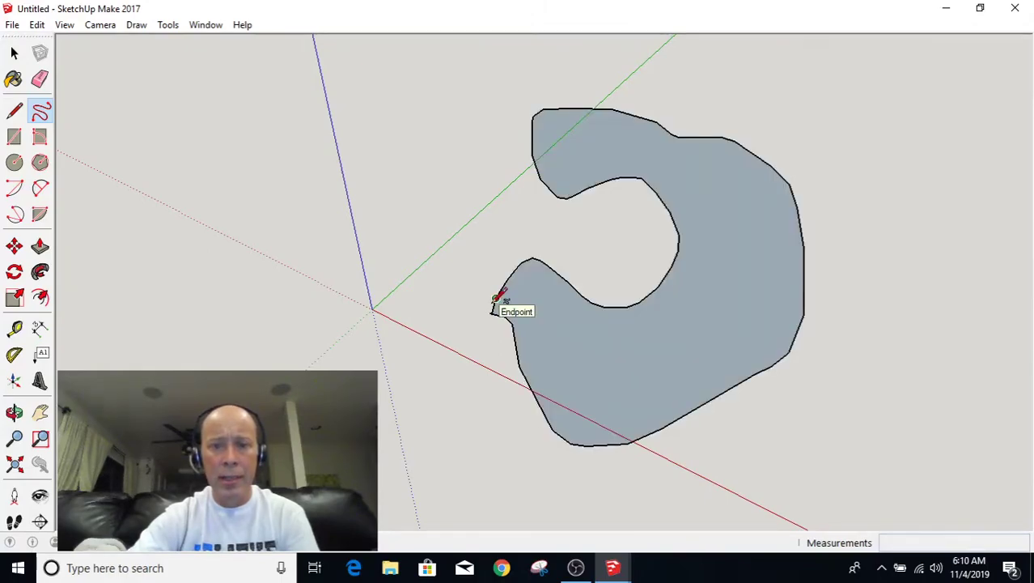
key(ctrl+z)
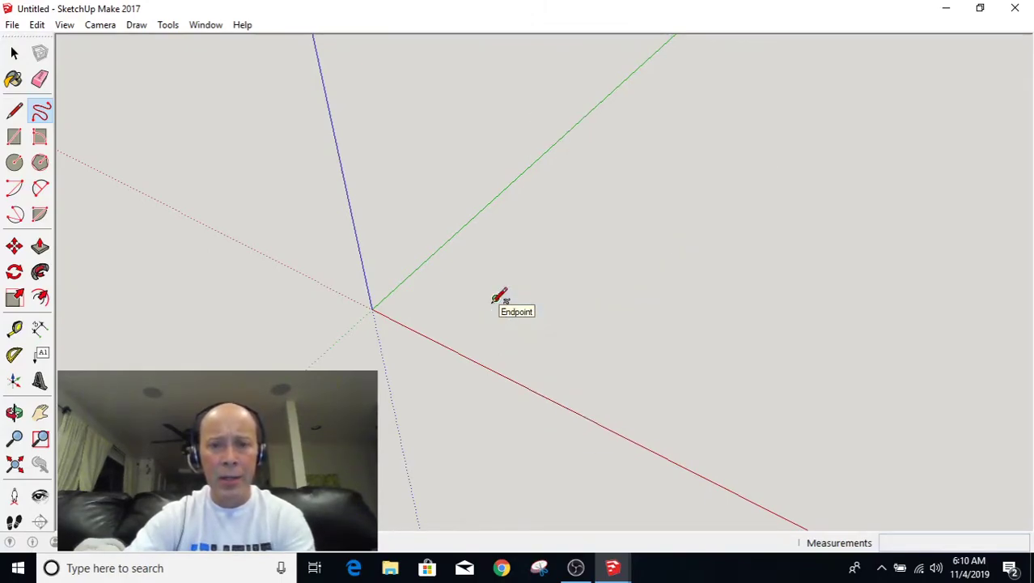
click(14, 162)
click(493, 294)
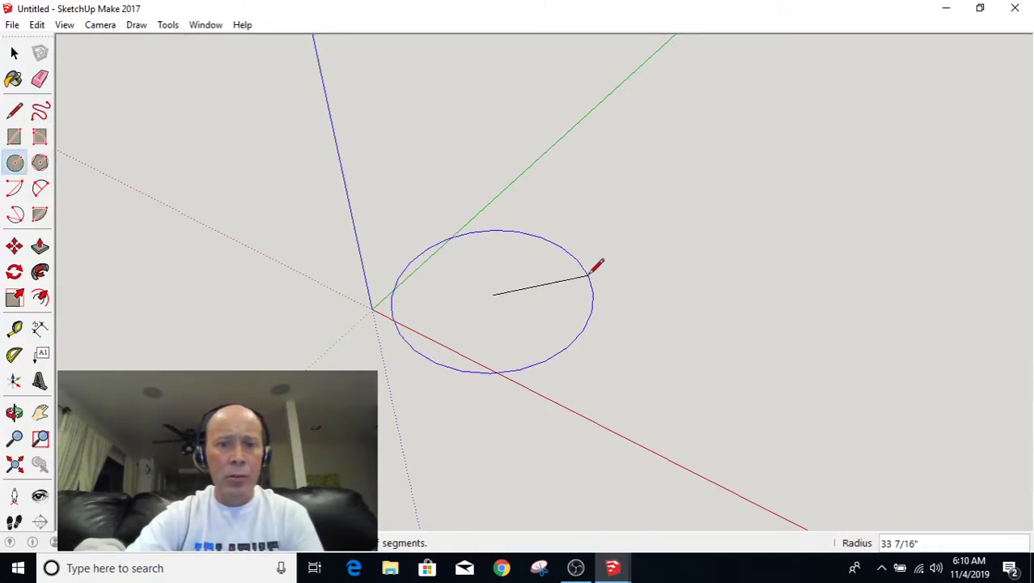
click(596, 265)
key(ctrl+z)
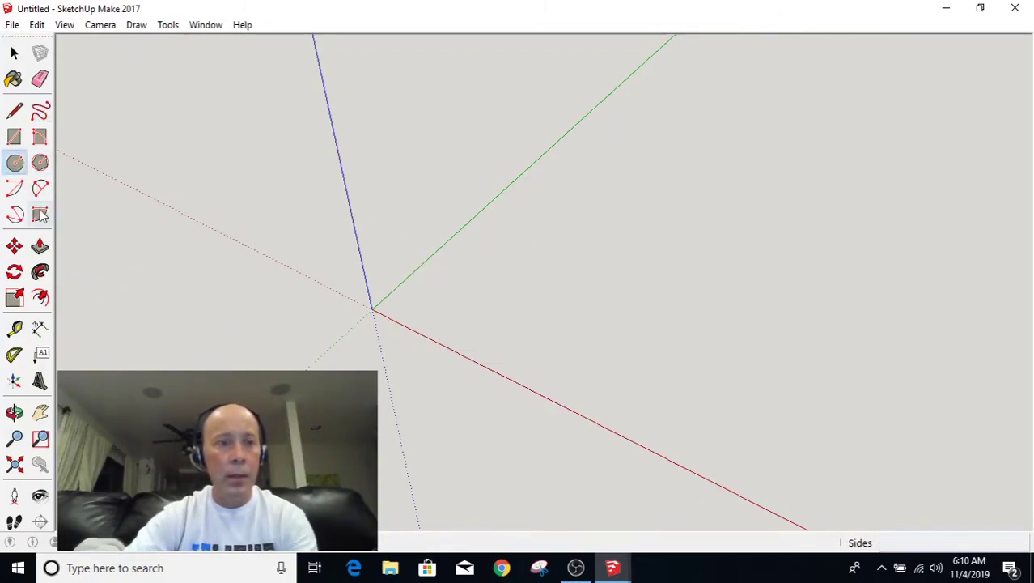
click(40, 162)
click(514, 317)
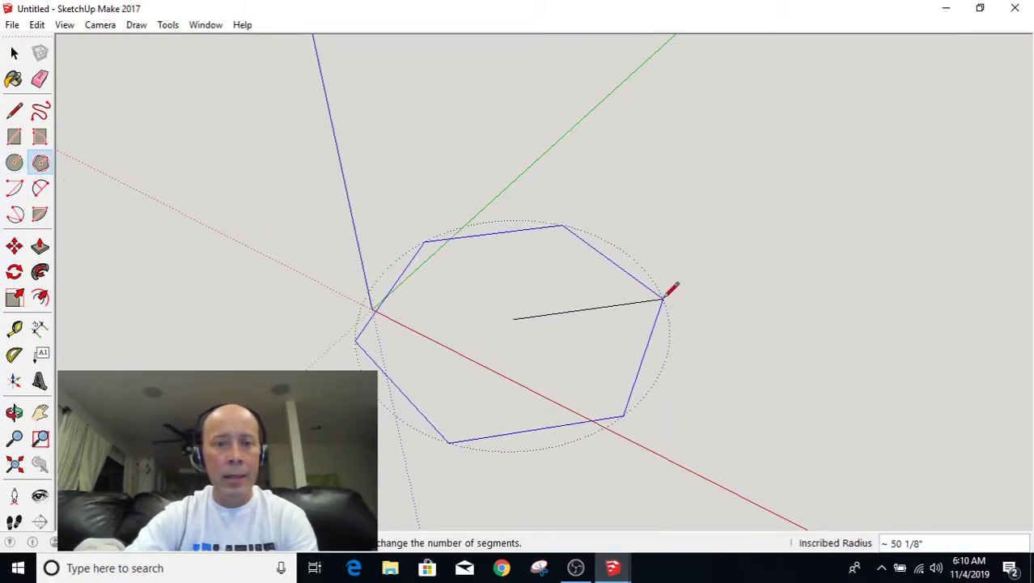
click(662, 299)
key(ctrl+z)
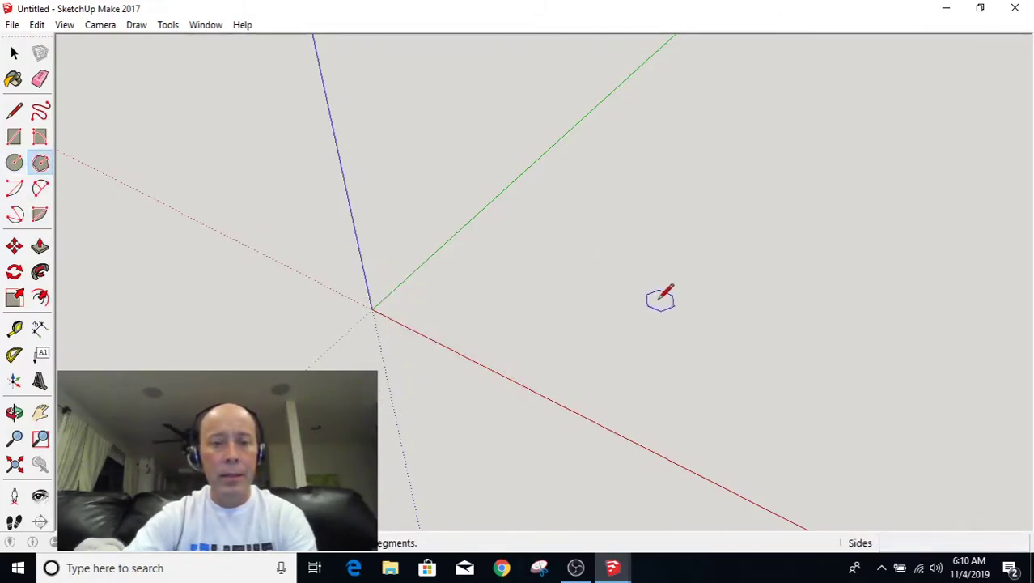
click(40, 188)
click(469, 325)
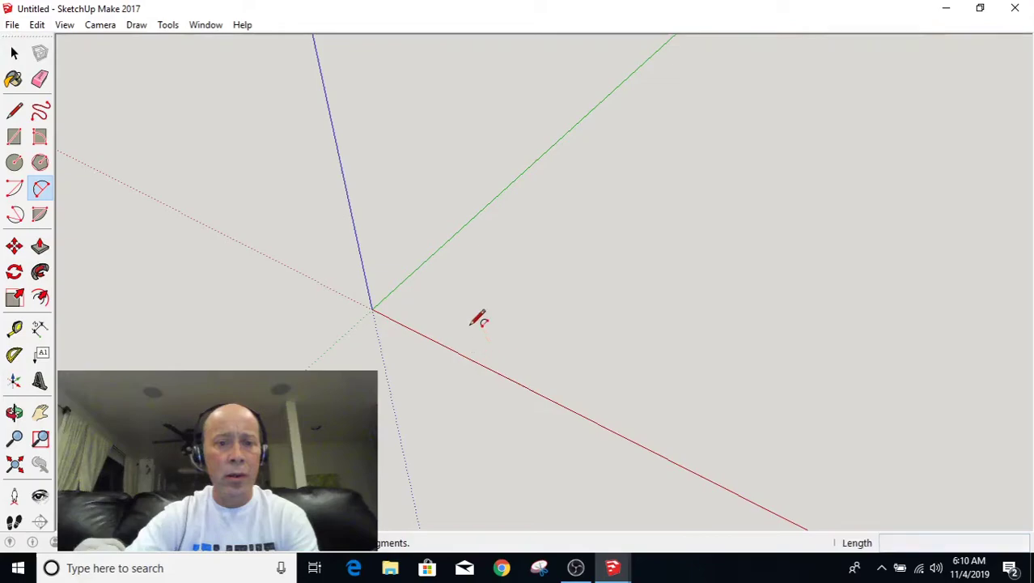
click(624, 206)
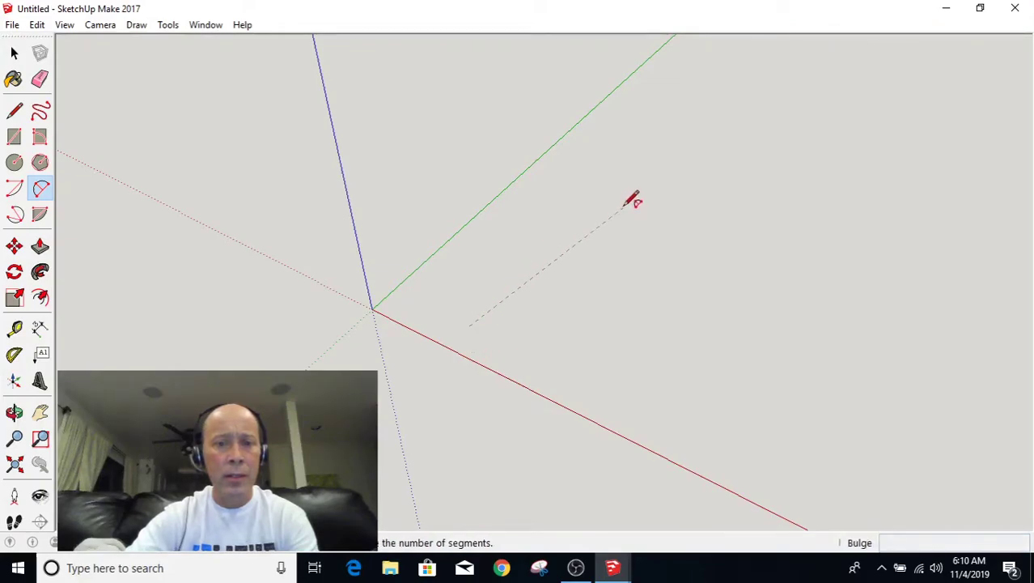
click(505, 171)
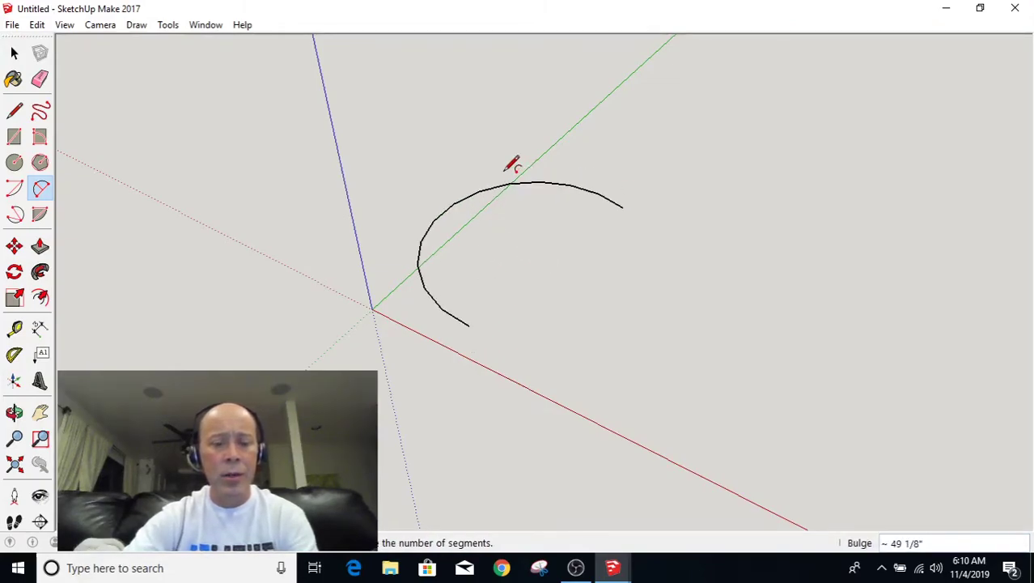
key(ctrl+z)
click(493, 261)
click(704, 221)
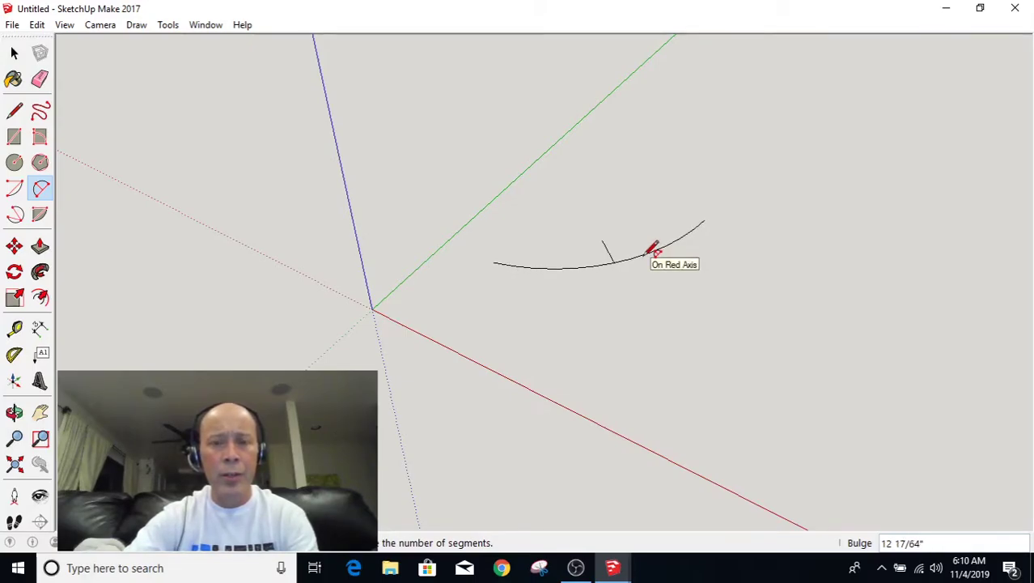
click(652, 249)
key(ctrl+z)
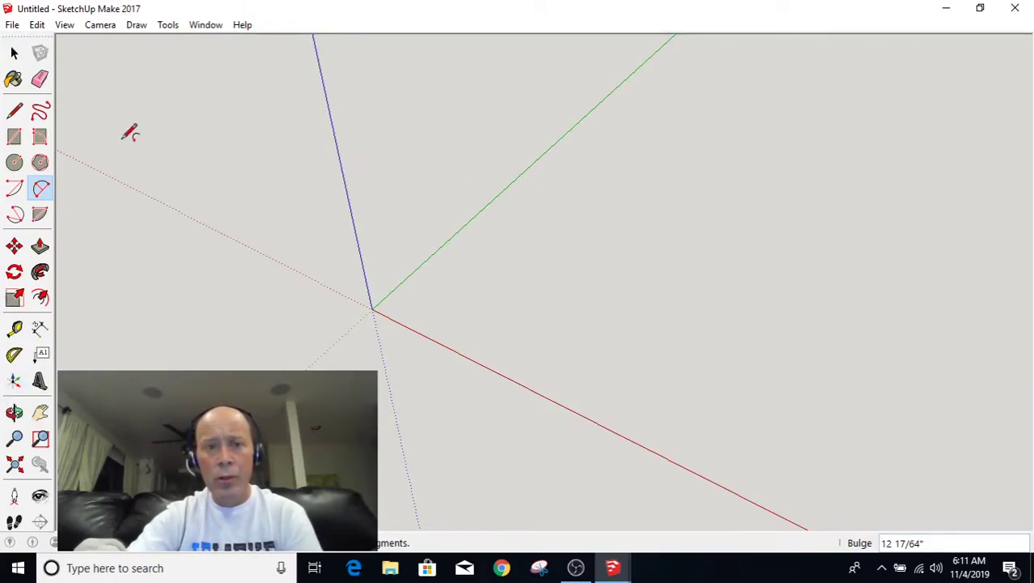
Draw a rectangle from the axes origin sized 2,2, then draw a second 2,2 rectangle.
click(16, 138)
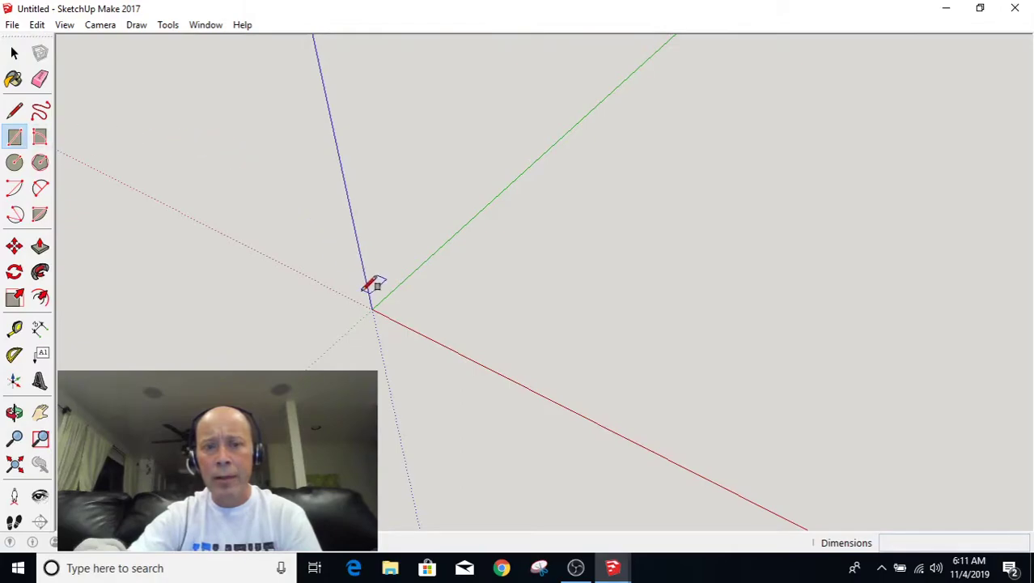
click(372, 308)
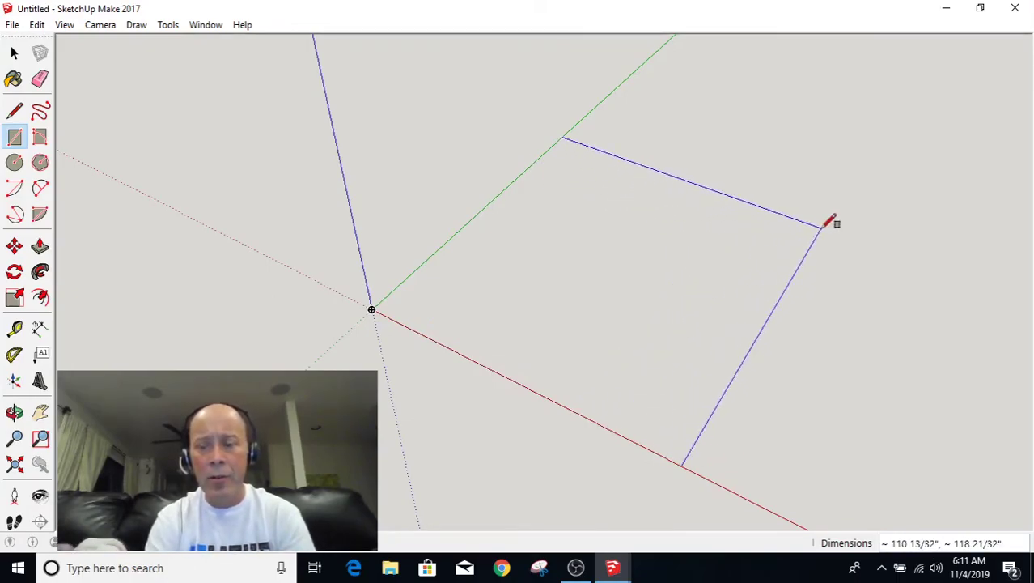
click(822, 226)
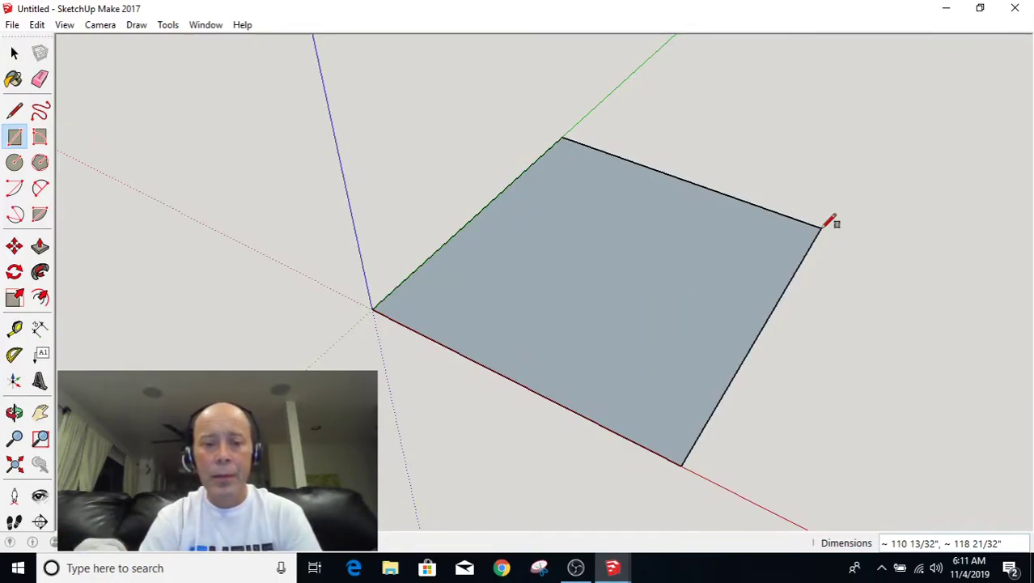
text(2)
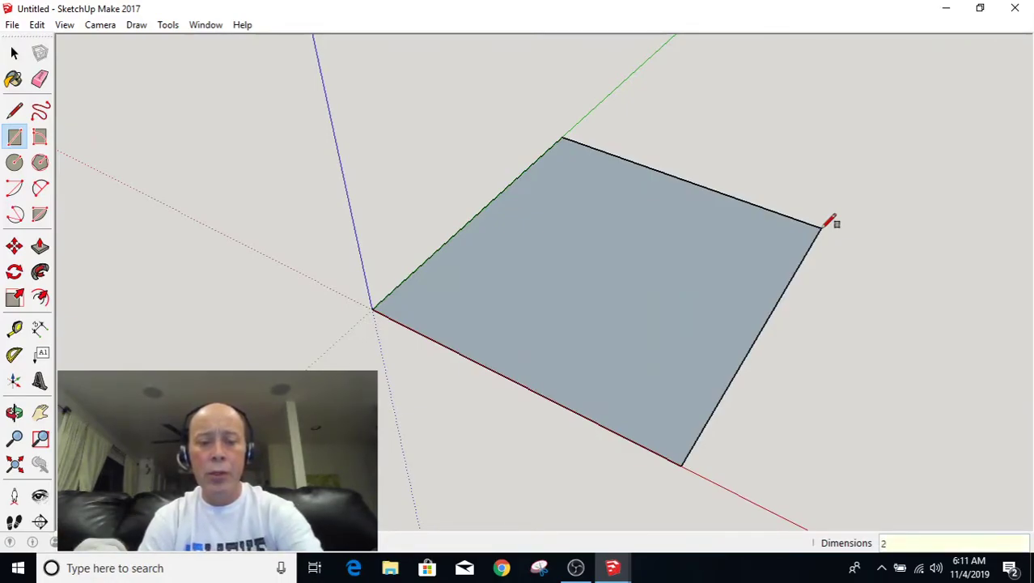
text(,2)
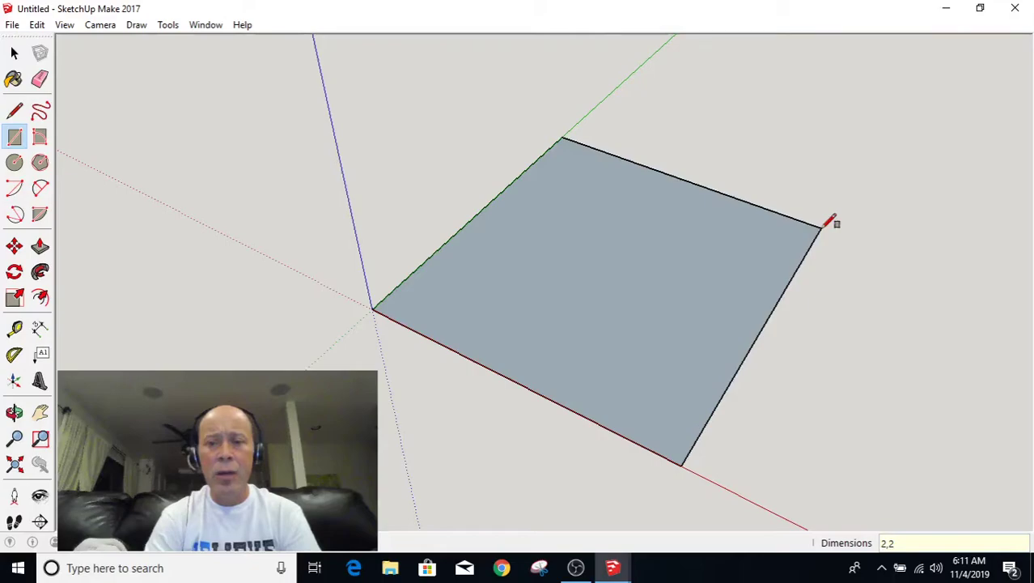
key(Return)
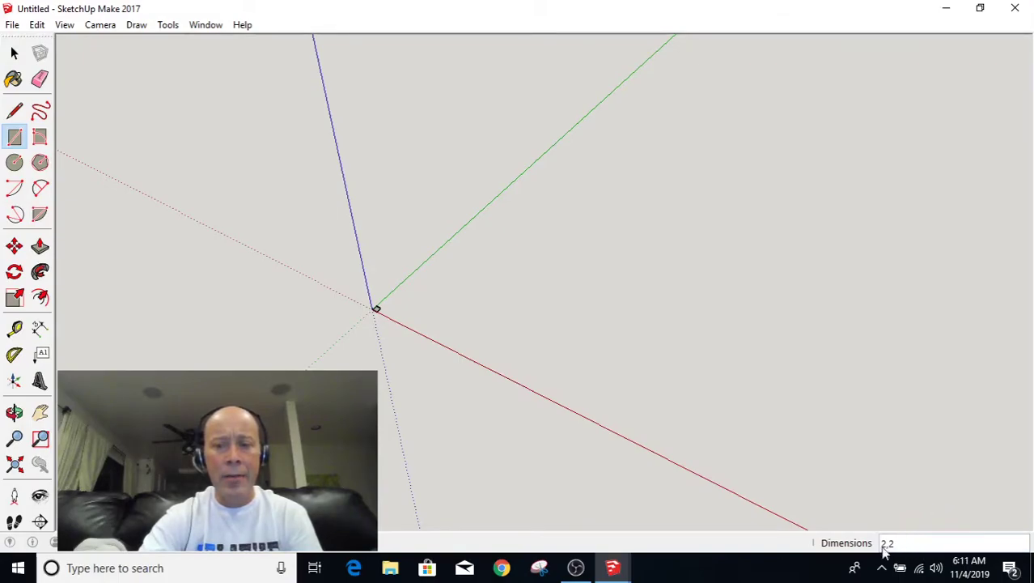
click(543, 218)
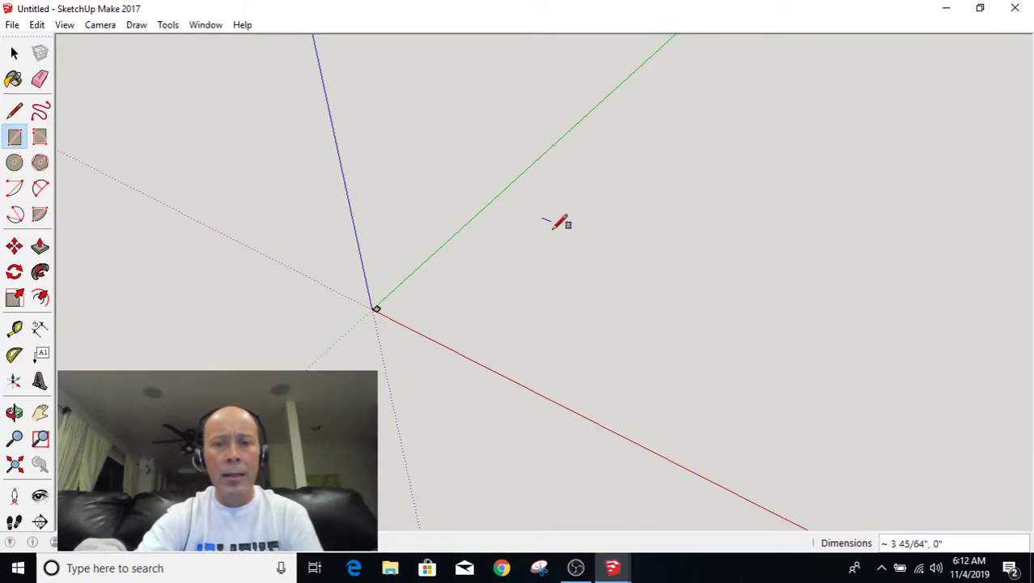
click(676, 403)
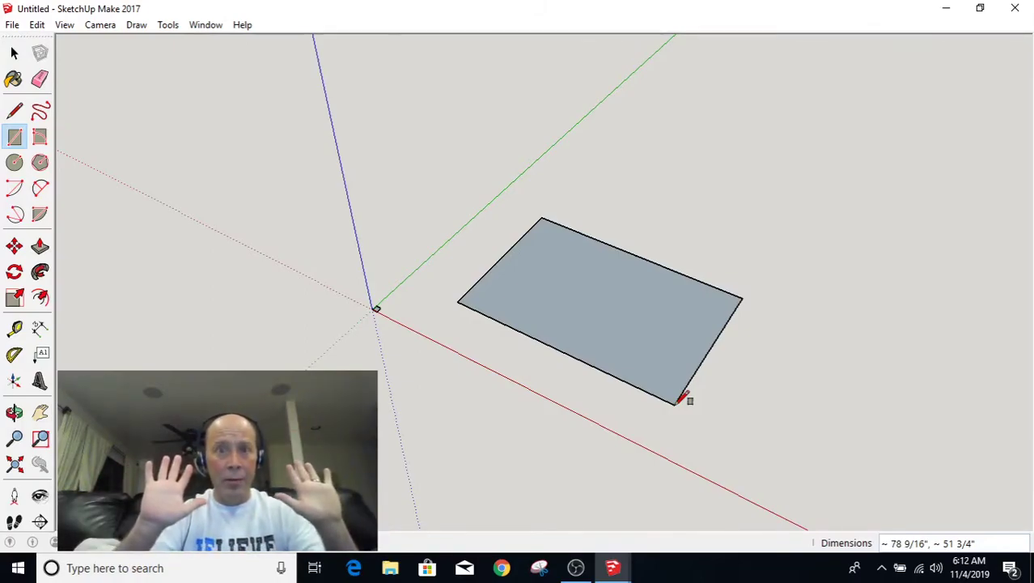
text(2,)
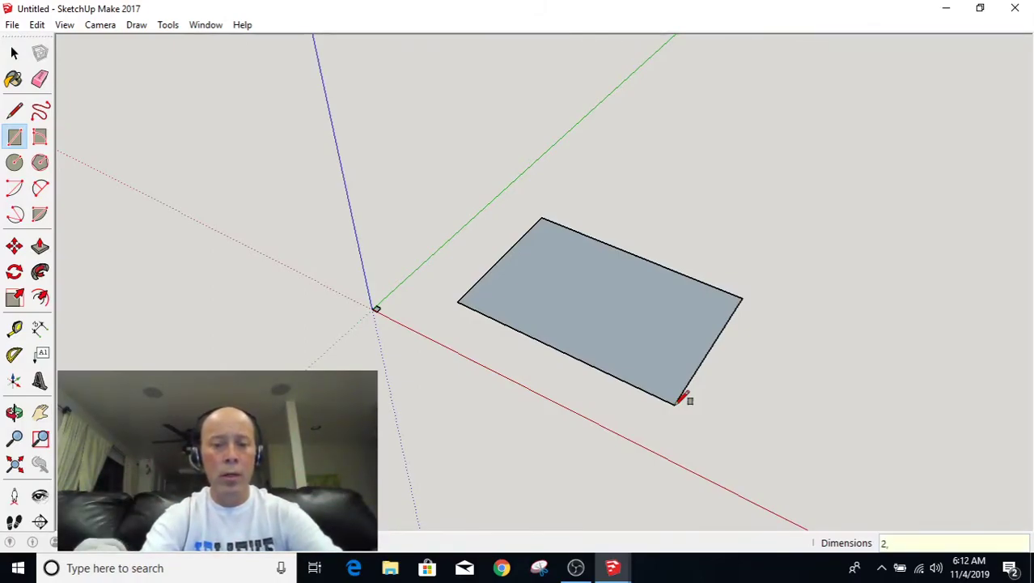
text(2)
key(Return)
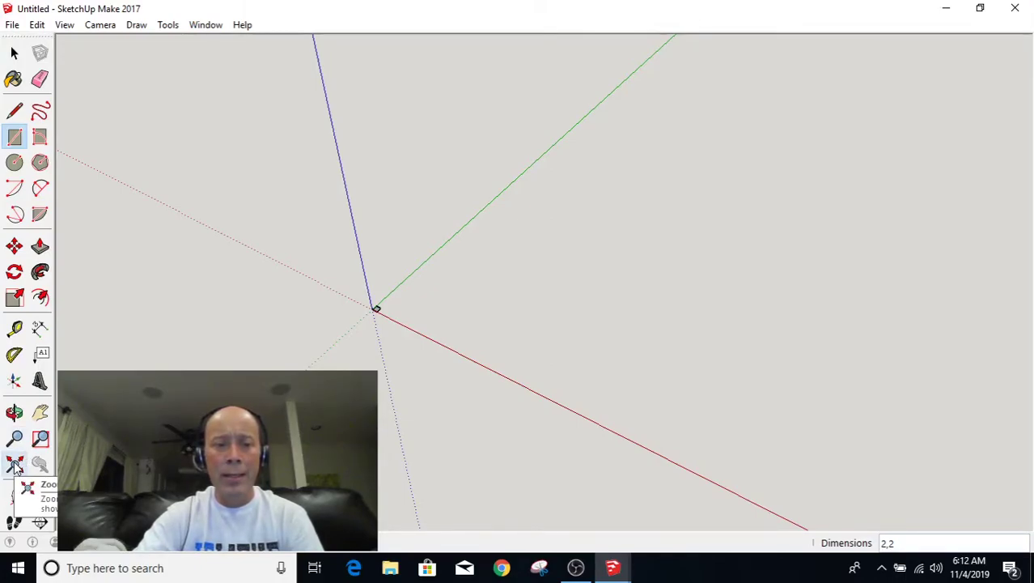
Fit the model and window-zoom onto the square, undoing the stray rectangle drawn along the way.
click(15, 466)
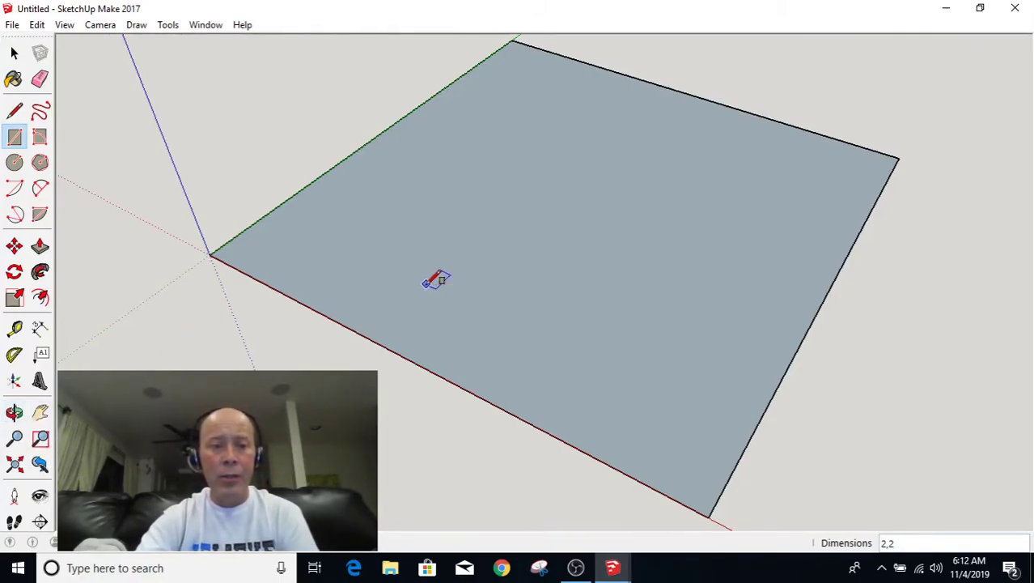
click(40, 438)
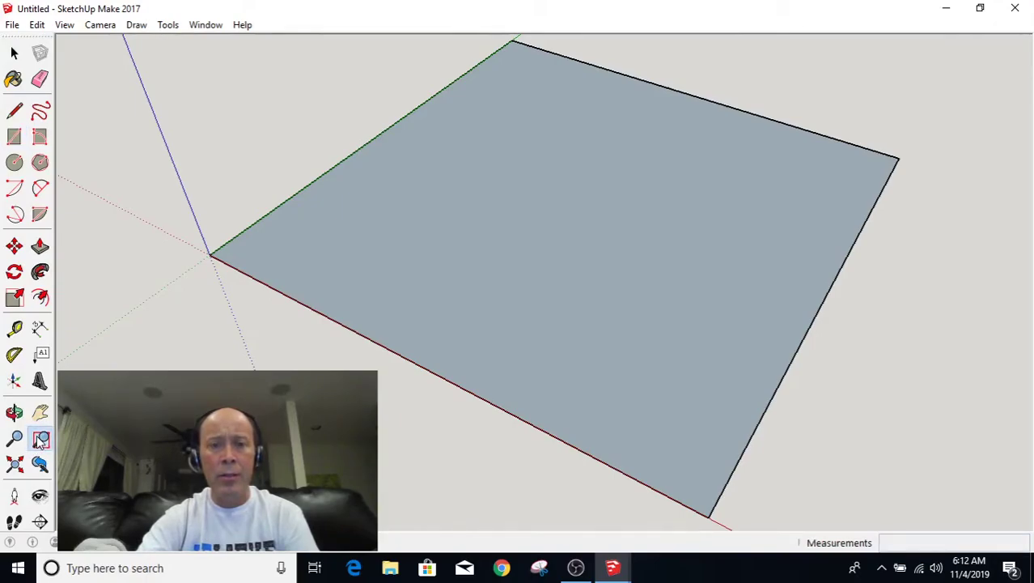
drag(457, 263, 506, 326)
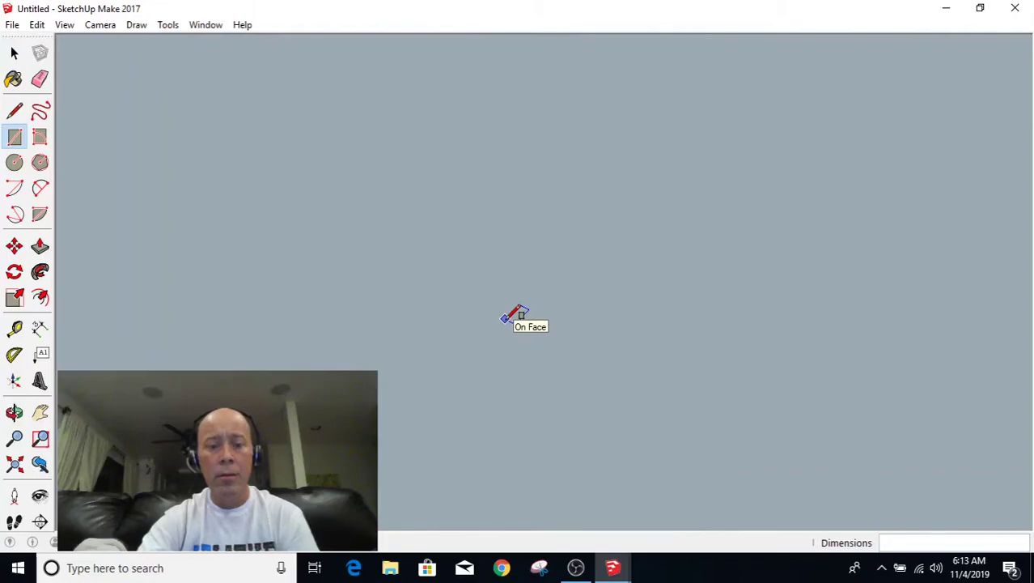
click(503, 319)
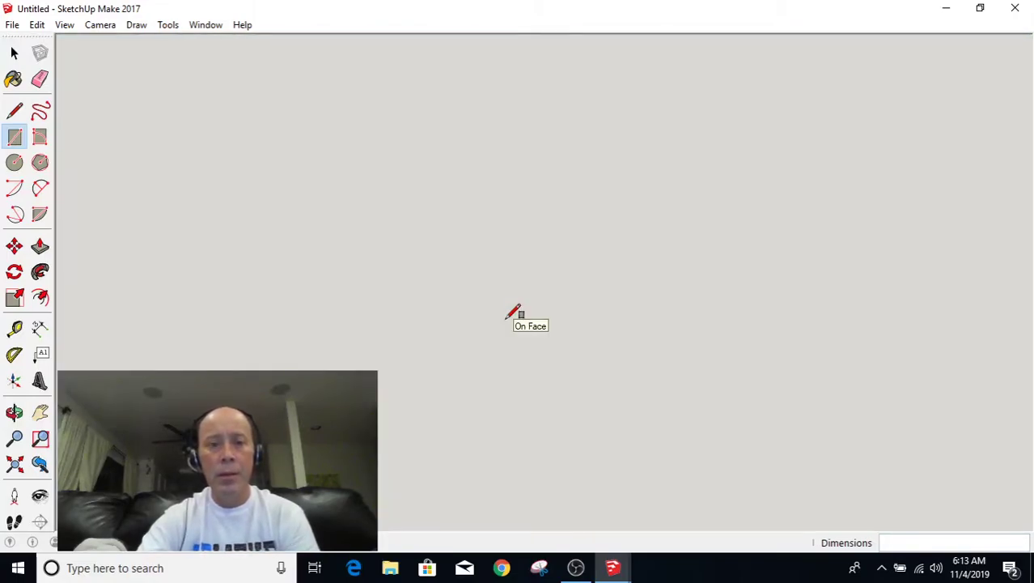
scroll(468, 308, down, 3)
scroll(467, 309, down, 2)
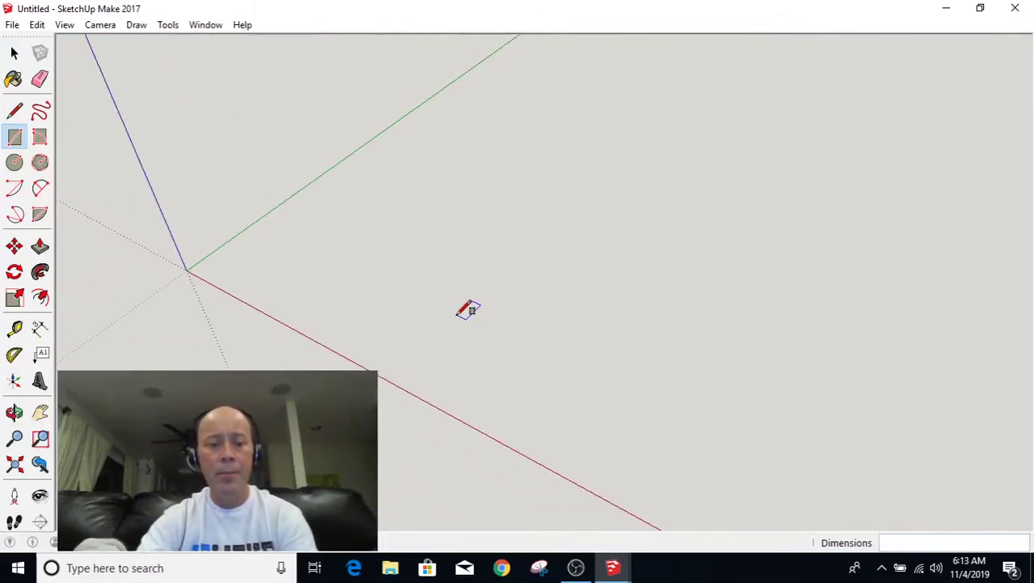
key(ctrl+z)
scroll(463, 287, down, 2)
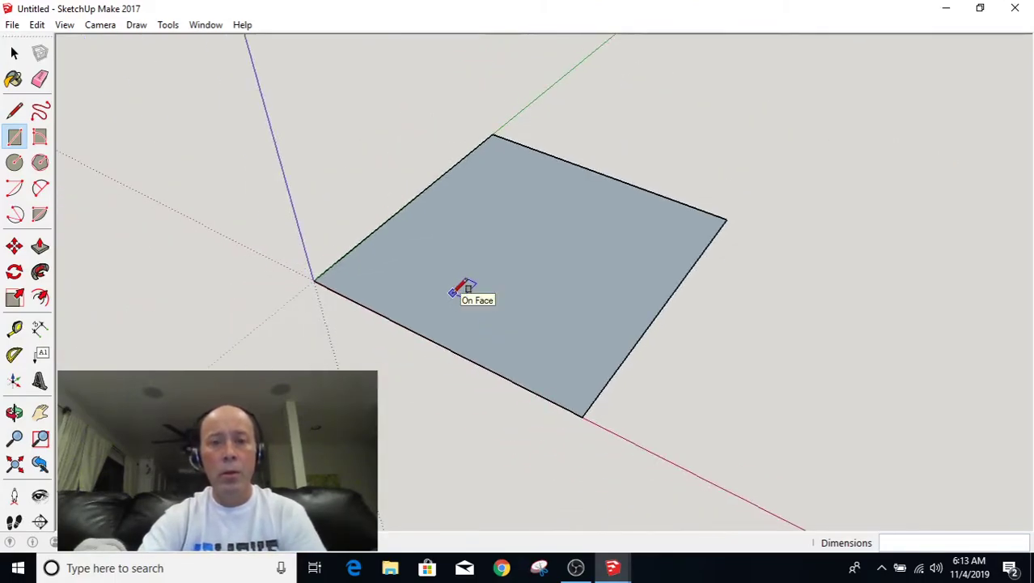
scroll(463, 288, down, 2)
click(459, 149)
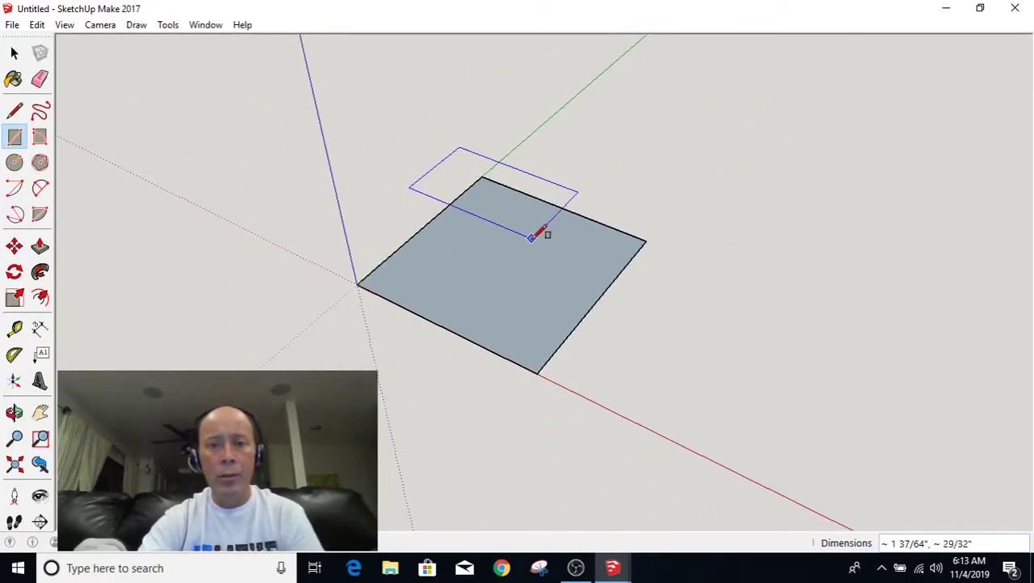
click(532, 238)
key(ctrl+z)
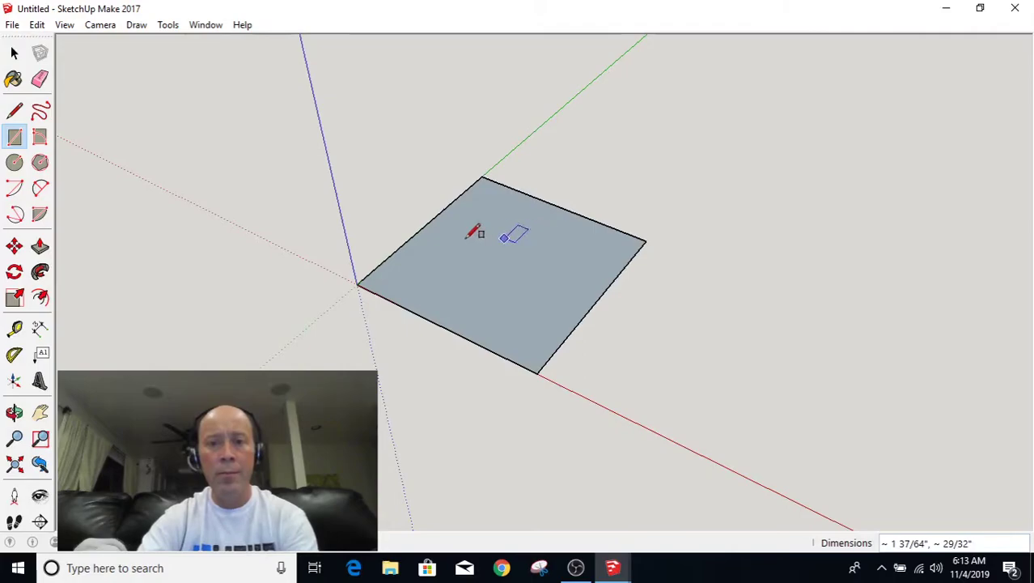
Zoom close on the square's corner, refit it, then zoom, pan and orbit to tilt the square.
click(41, 440)
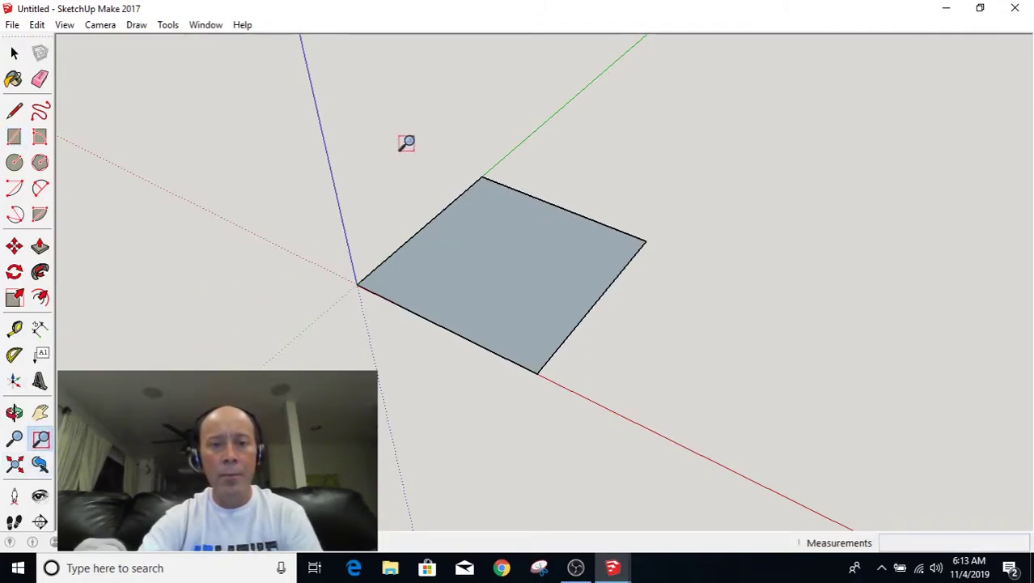
drag(408, 140, 569, 221)
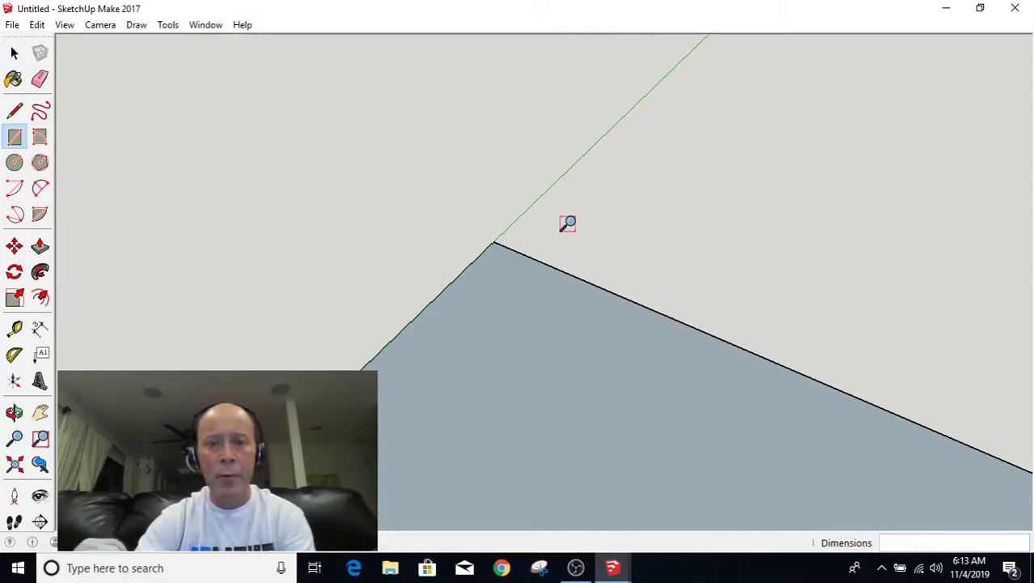
click(15, 463)
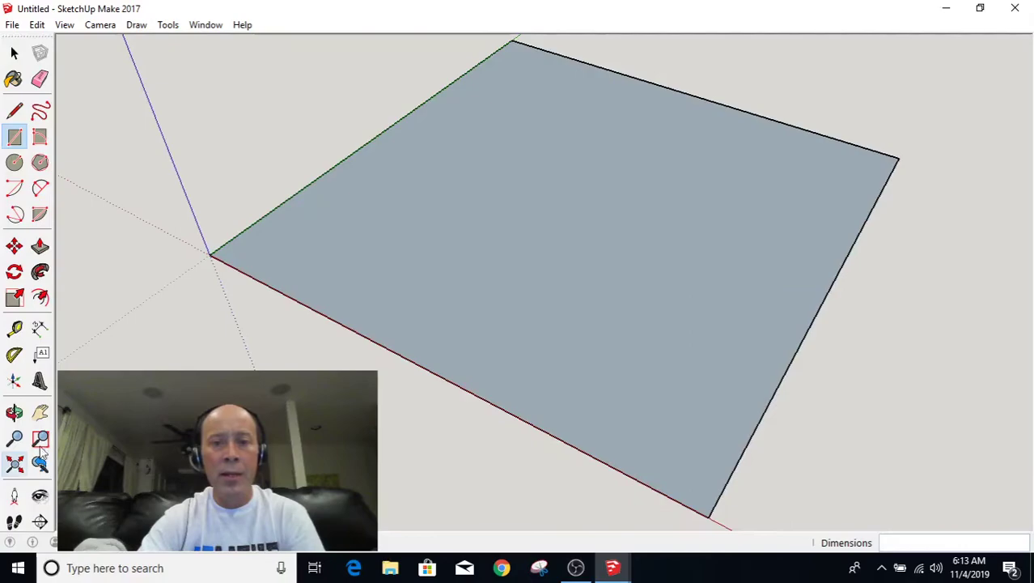
scroll(388, 220, down, 1)
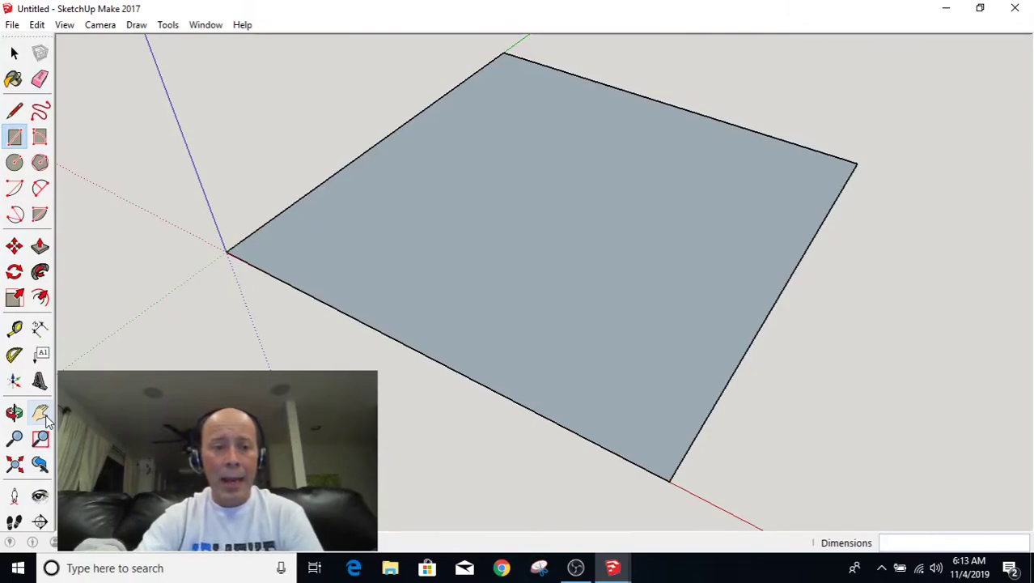
click(18, 439)
mouse_move(470, 175)
mouse_down()
mouse_move(497, 309)
mouse_move(509, 260)
mouse_up()
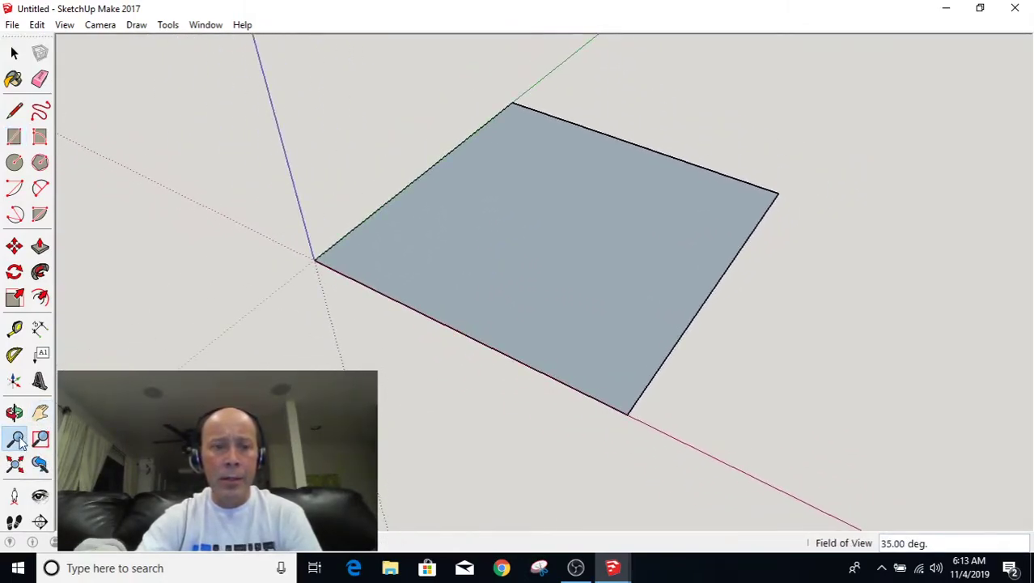
click(39, 413)
mouse_move(302, 282)
mouse_down()
mouse_move(664, 300)
mouse_move(193, 347)
mouse_move(302, 333)
mouse_up()
click(15, 413)
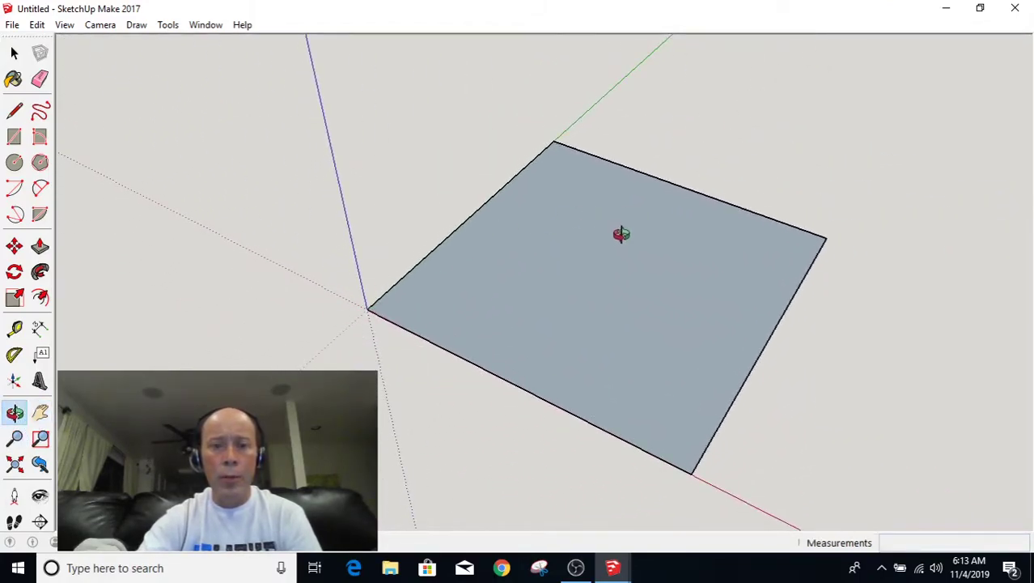
mouse_move(621, 234)
mouse_down()
mouse_move(338, 108)
mouse_move(628, 231)
mouse_move(542, 219)
mouse_up()
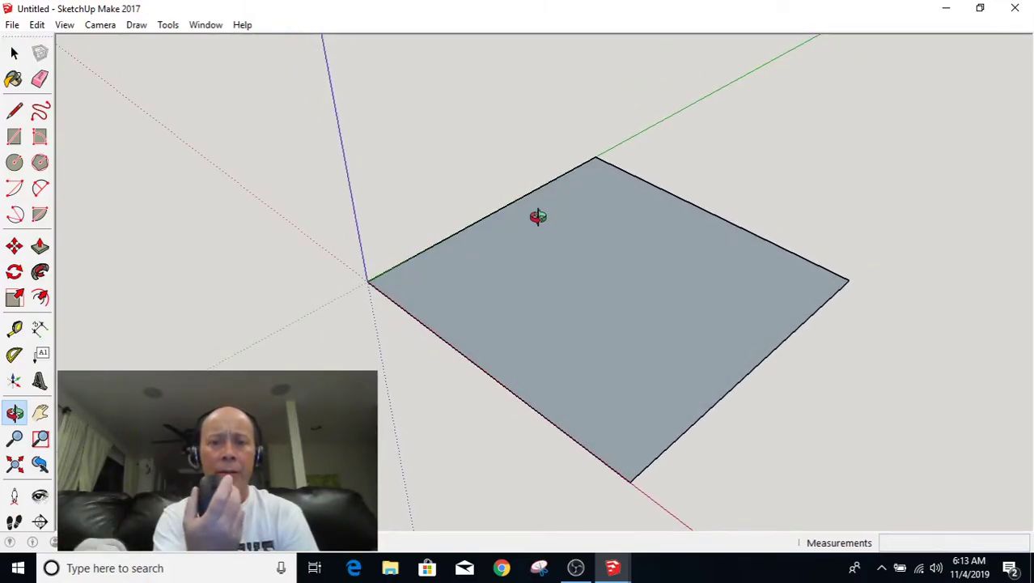
scroll(539, 217, down, 3)
scroll(538, 216, up, 3)
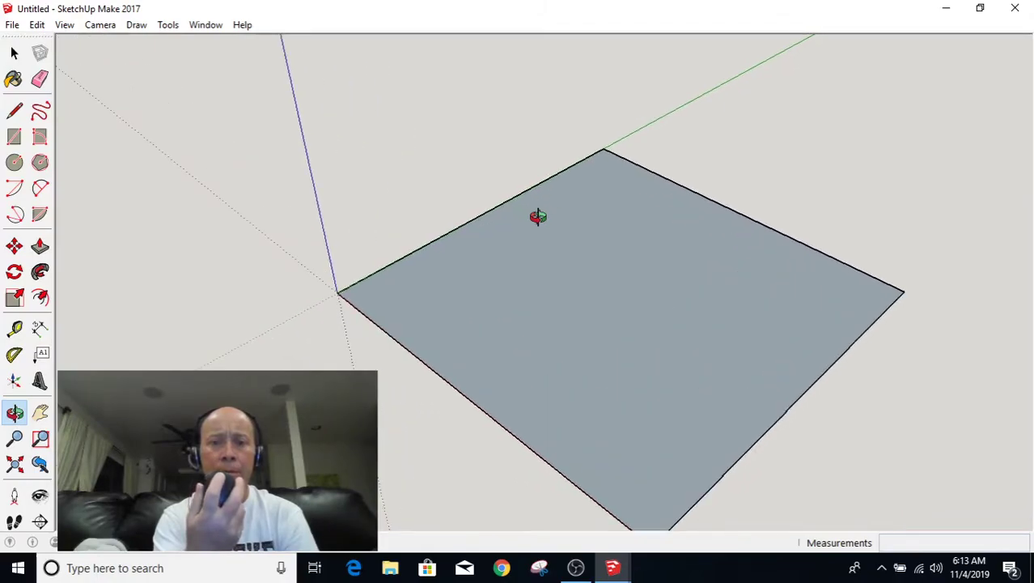
scroll(539, 216, down, 2)
scroll(538, 217, down, 1)
scroll(538, 216, up, 1)
scroll(538, 216, up, 1)
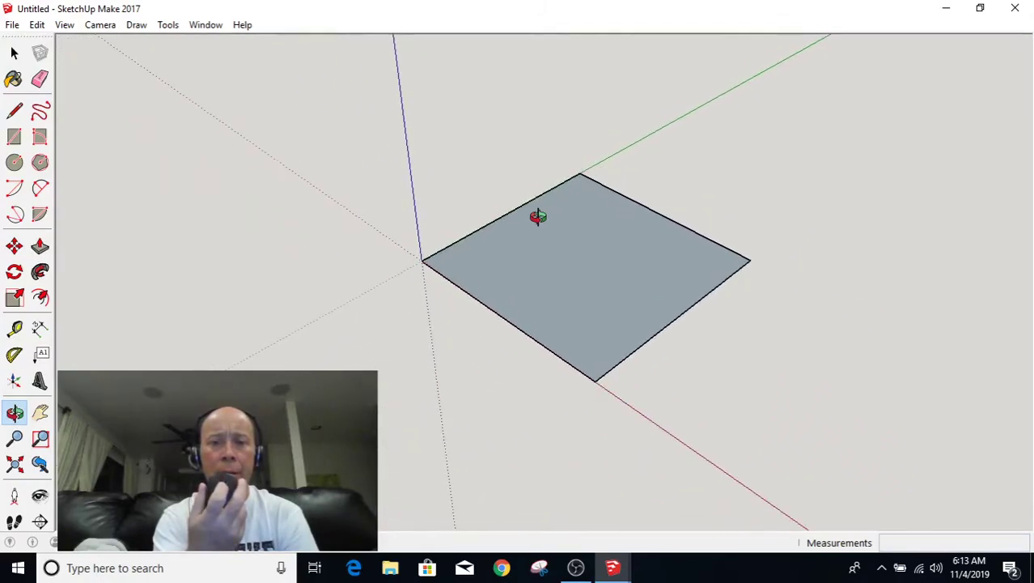
scroll(539, 216, up, 2)
scroll(538, 216, down, 2)
scroll(539, 216, up, 2)
scroll(538, 216, down, 1)
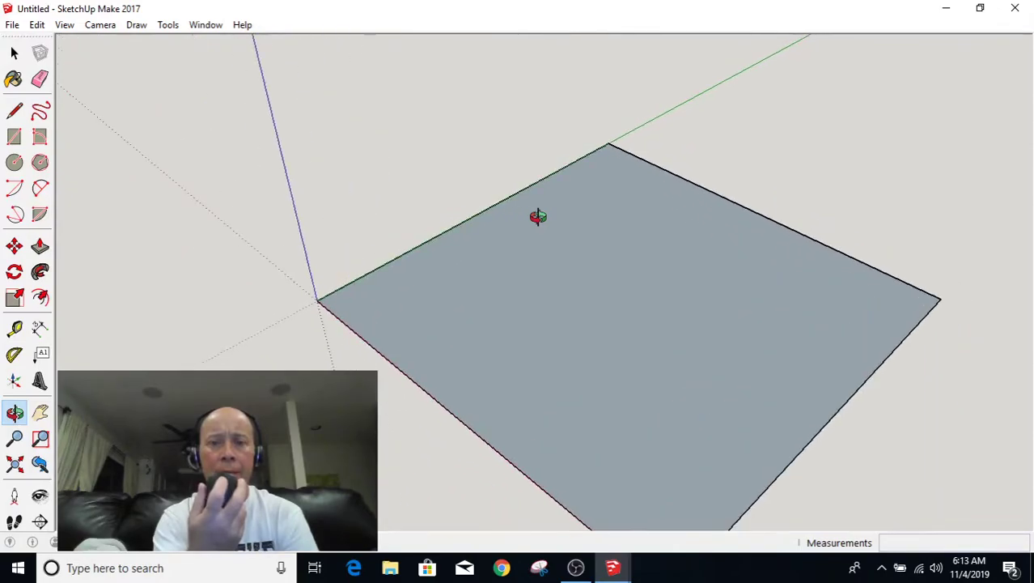
scroll(538, 216, down, 2)
scroll(538, 216, down, 1)
scroll(539, 216, up, 1)
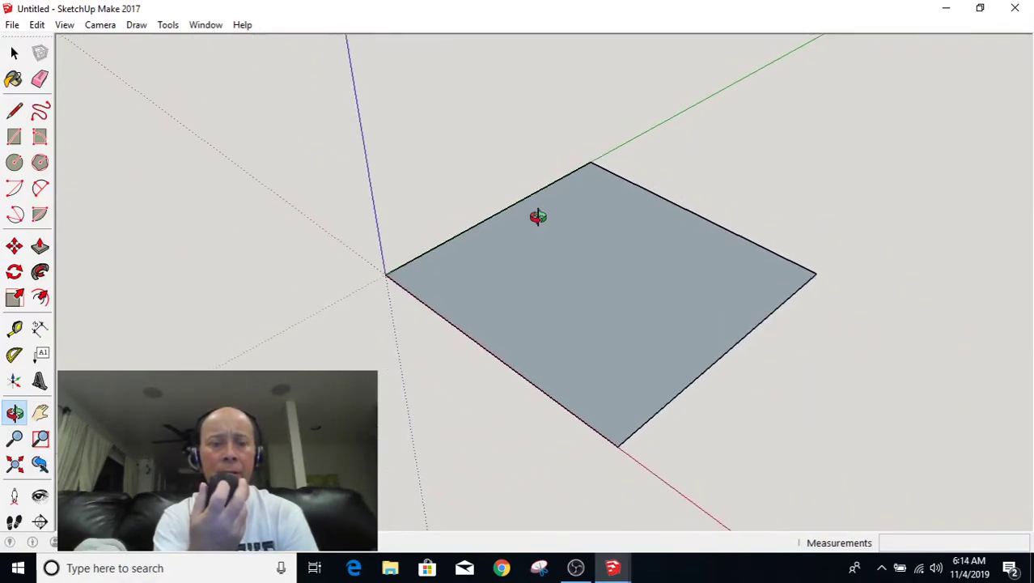
scroll(539, 216, up, 1)
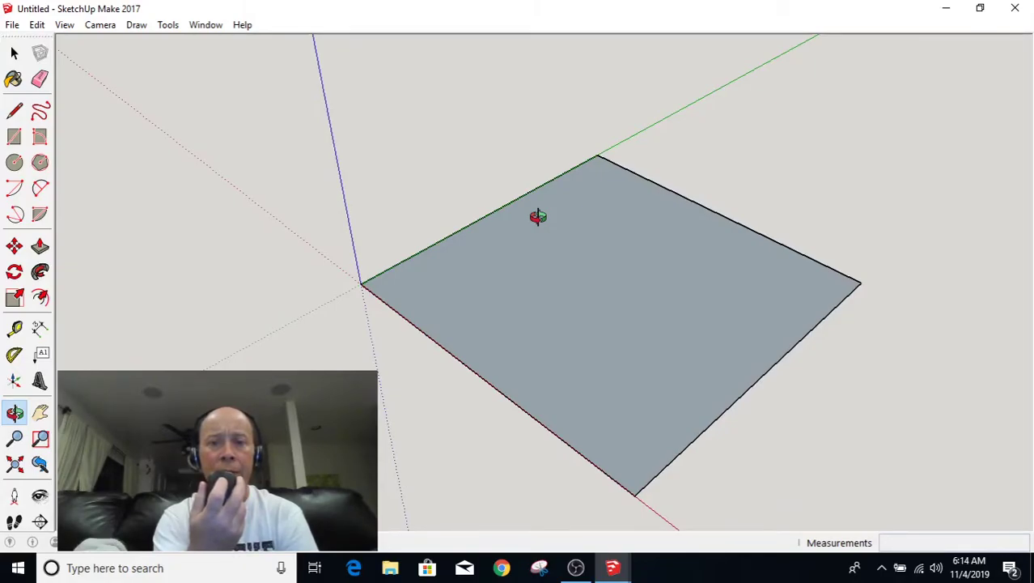
scroll(538, 216, down, 2)
scroll(538, 216, up, 2)
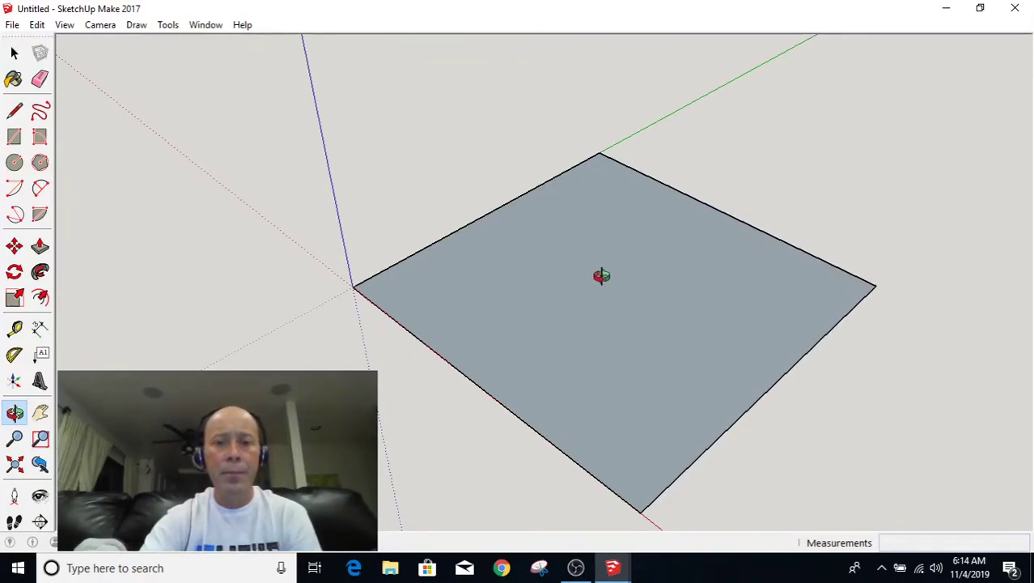
scroll(537, 267, down, 1)
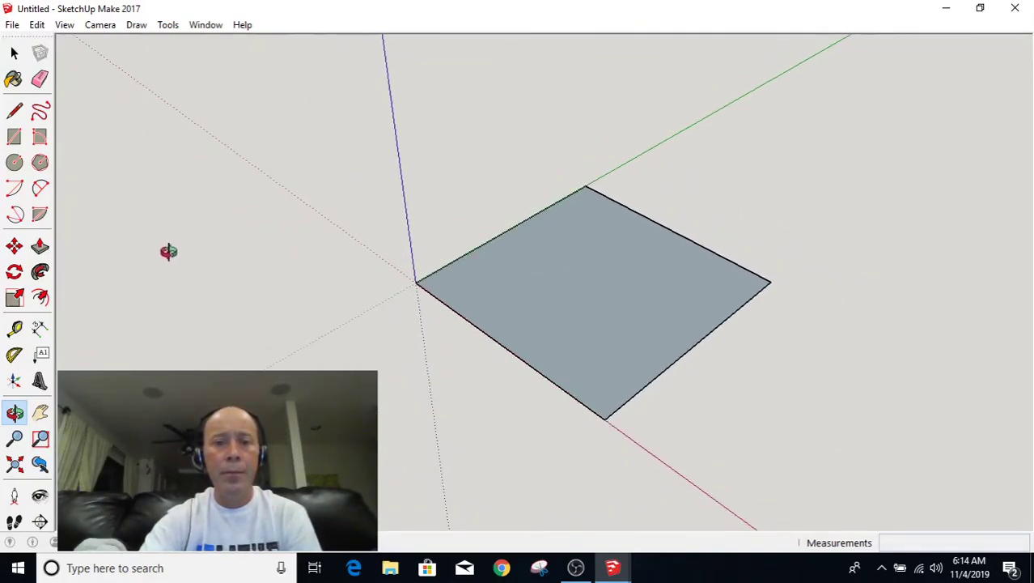
click(14, 54)
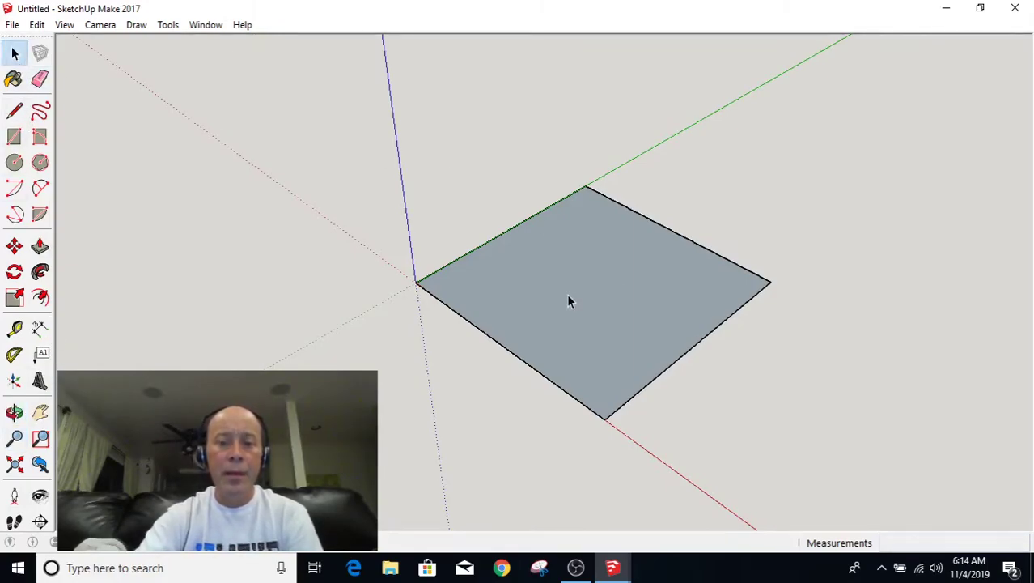
click(14, 136)
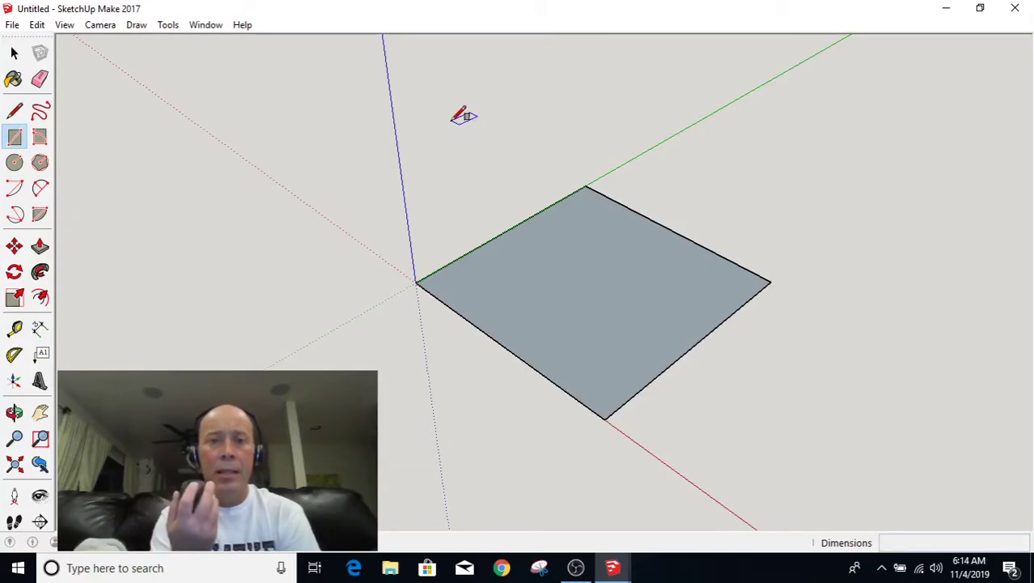
key(o)
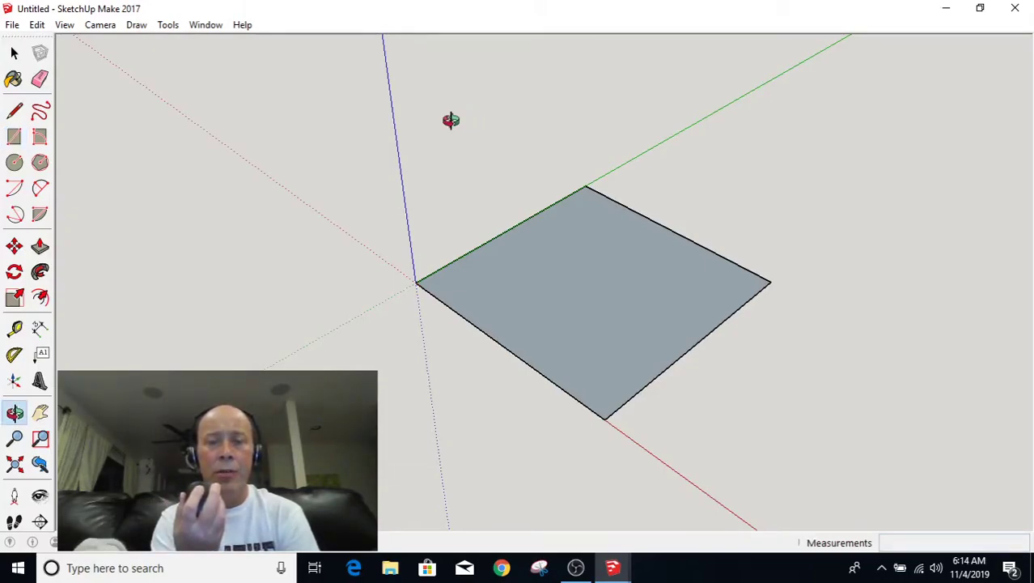
key(r)
key(o)
key(r)
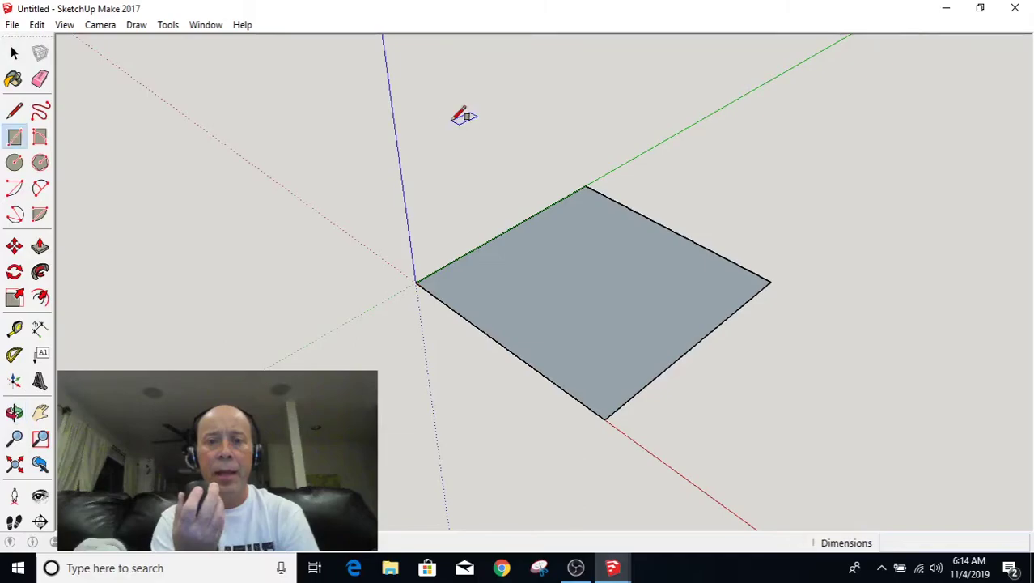
key(o)
key(r)
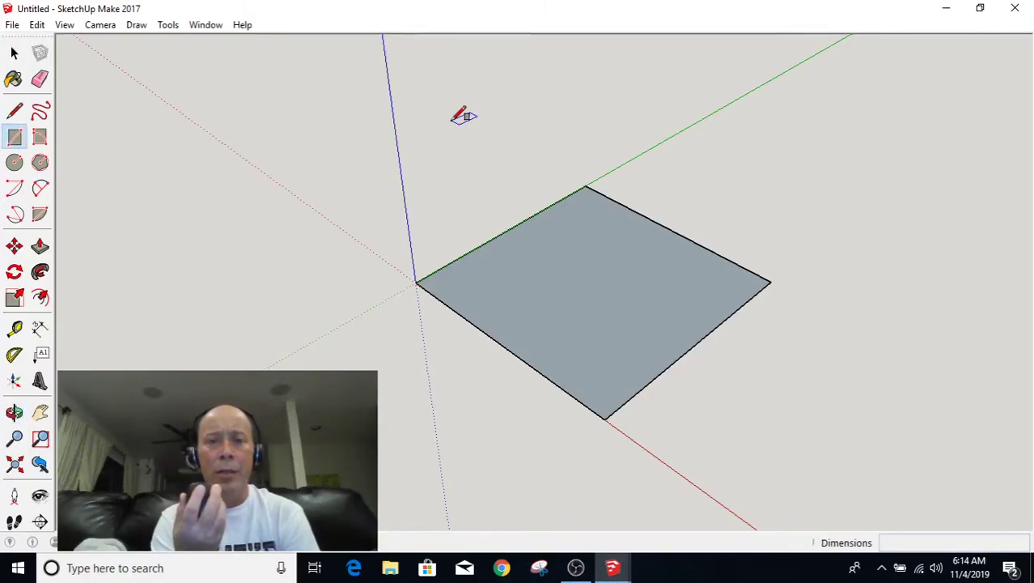
scroll(464, 115, down, 2)
scroll(464, 115, up, 1)
scroll(464, 116, down, 1)
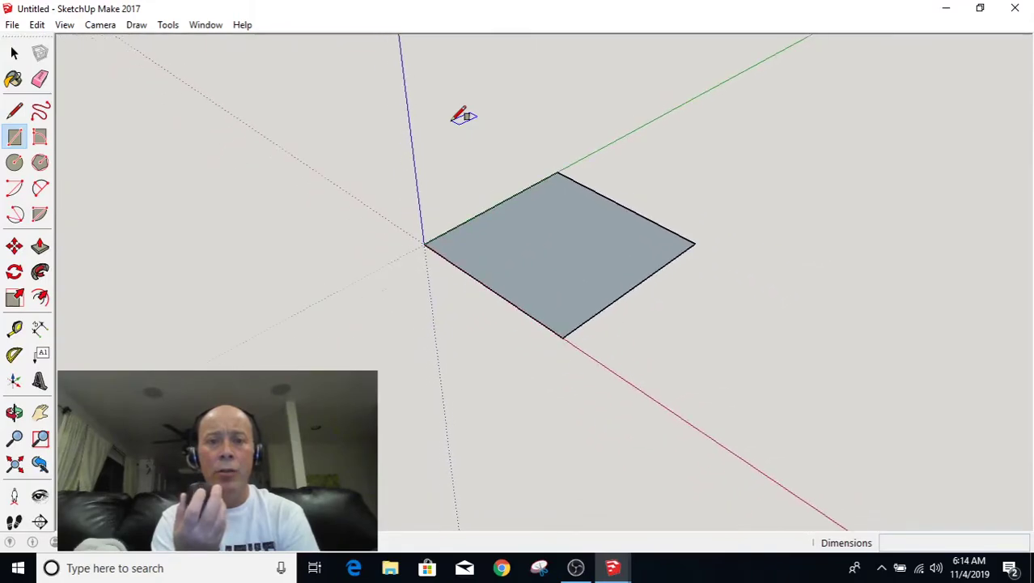
scroll(464, 115, up, 1)
scroll(451, 120, up, 1)
key(o)
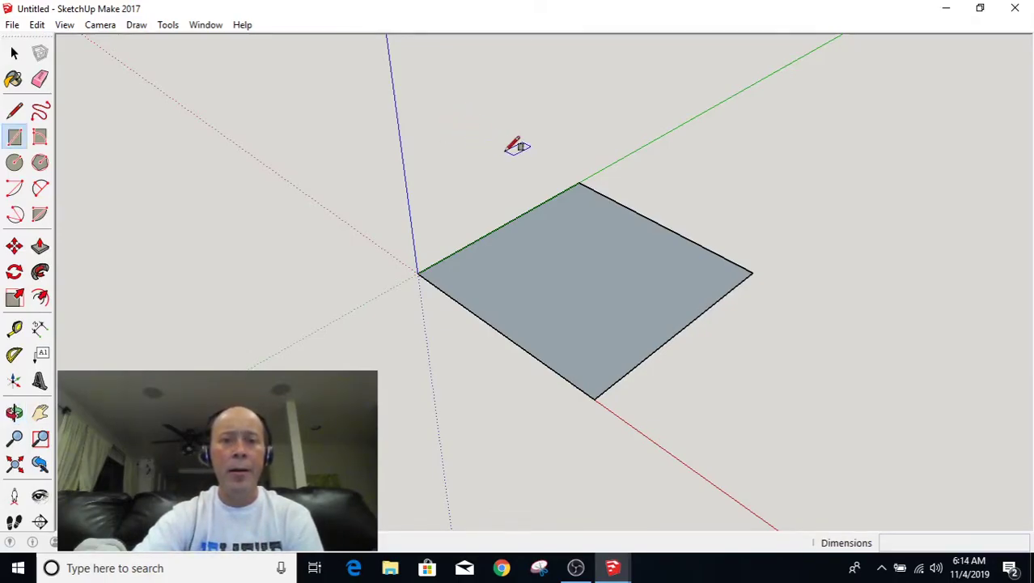
mouse_move(518, 145)
mouse_down()
mouse_move(486, 122)
mouse_move(571, 86)
mouse_move(526, 120)
mouse_move(522, 189)
mouse_up()
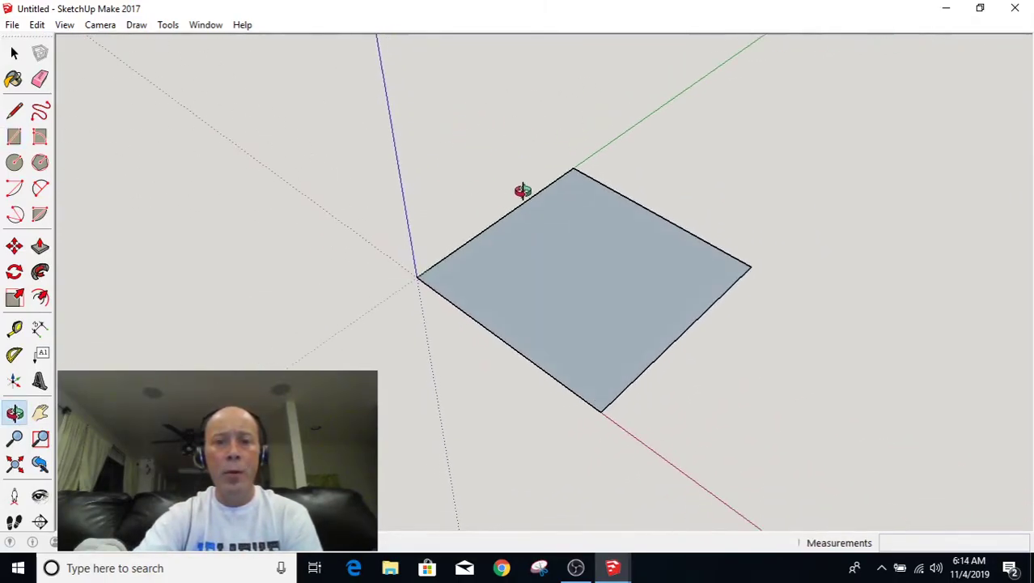
key(r)
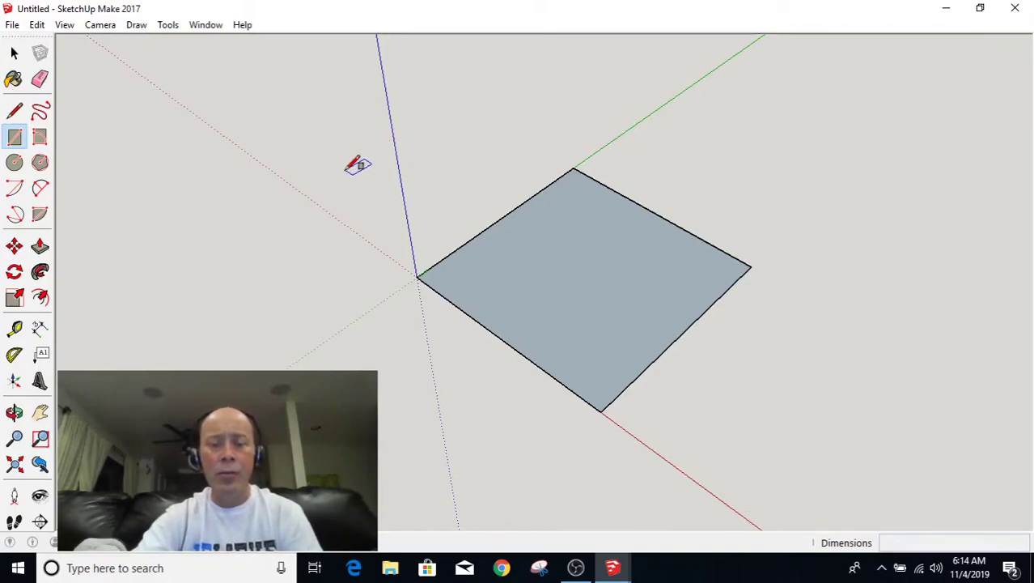
scroll(358, 166, down, 1)
scroll(358, 166, down, 3)
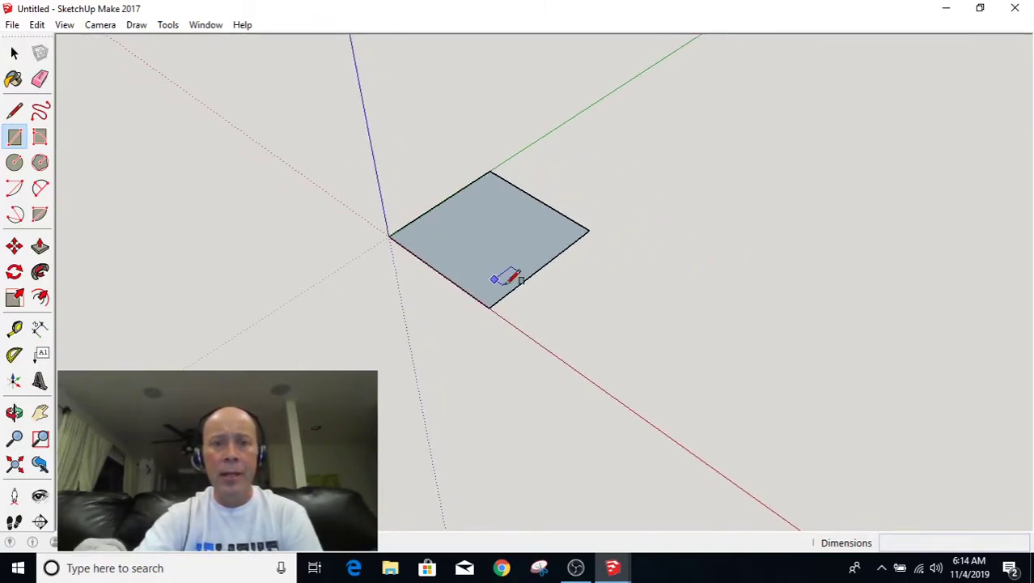
scroll(447, 239, up, 5)
scroll(326, 226, up, 2)
scroll(325, 227, down, 1)
scroll(324, 229, down, 1)
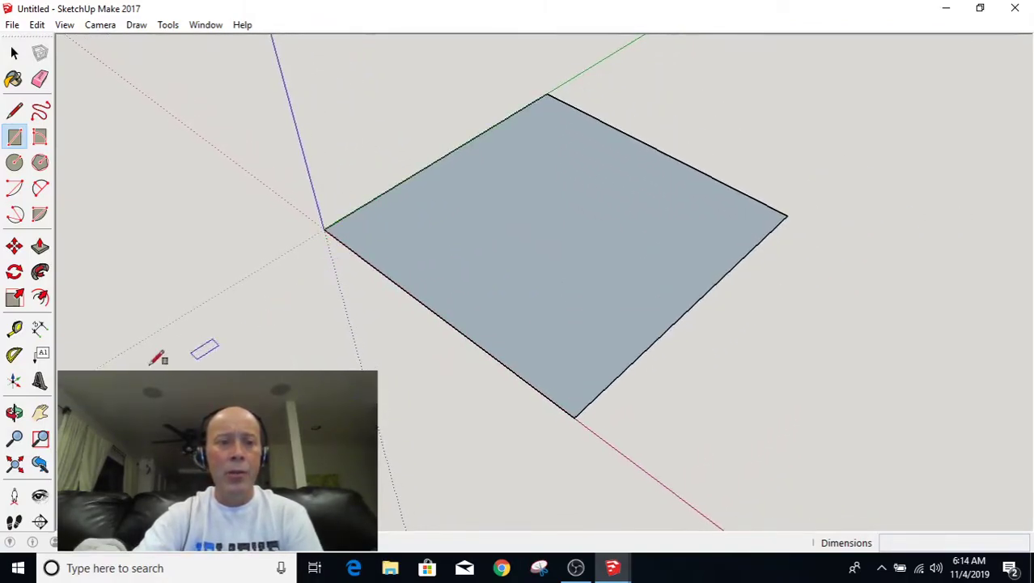
click(14, 438)
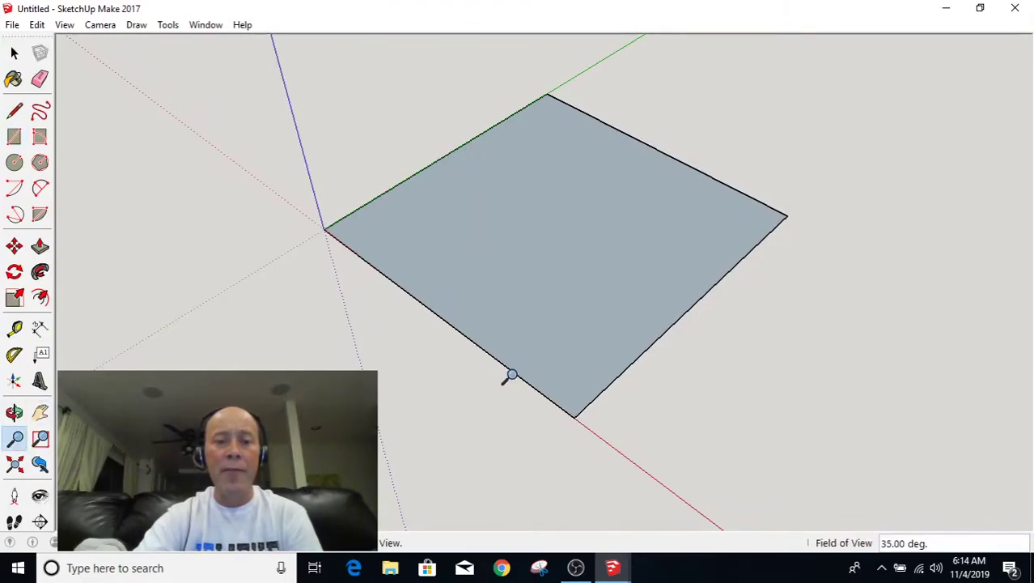
mouse_move(512, 374)
mouse_down()
mouse_move(489, 152)
mouse_move(513, 363)
mouse_move(504, 356)
mouse_move(503, 215)
mouse_move(503, 339)
mouse_move(641, 438)
mouse_up()
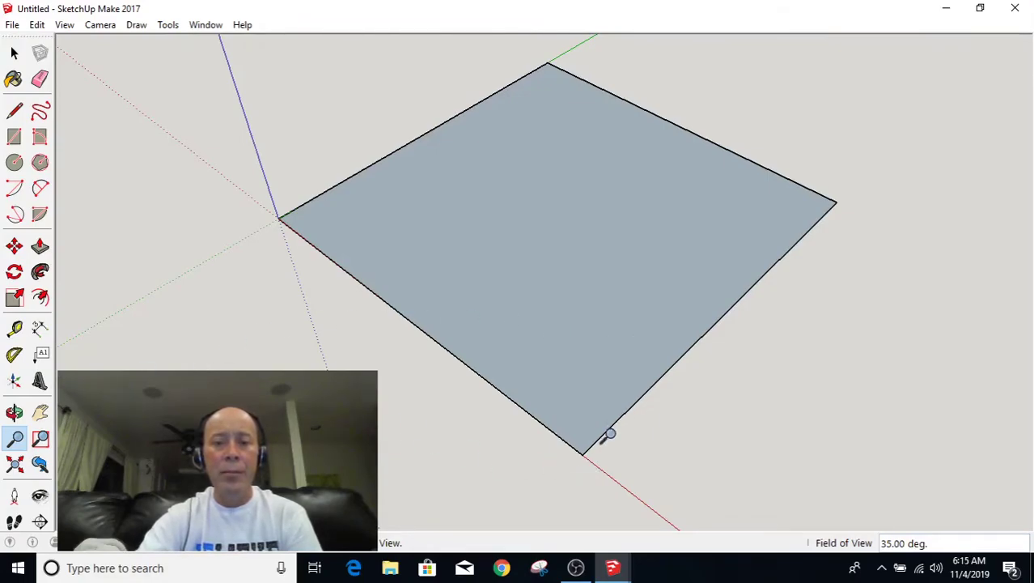
scroll(586, 463, up, 2)
scroll(584, 462, up, 3)
scroll(572, 457, up, 2)
scroll(576, 430, up, 2)
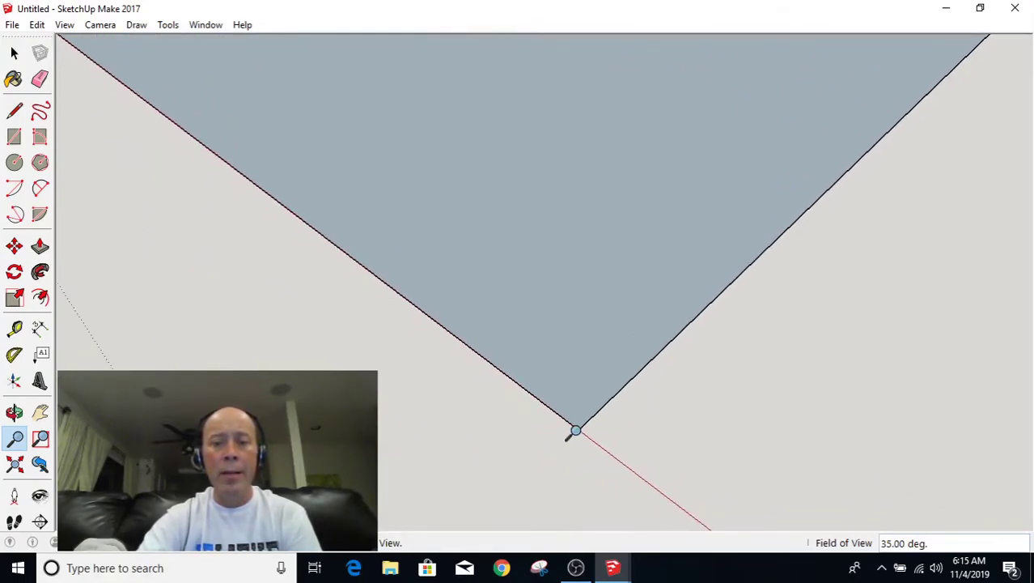
scroll(580, 434, up, 3)
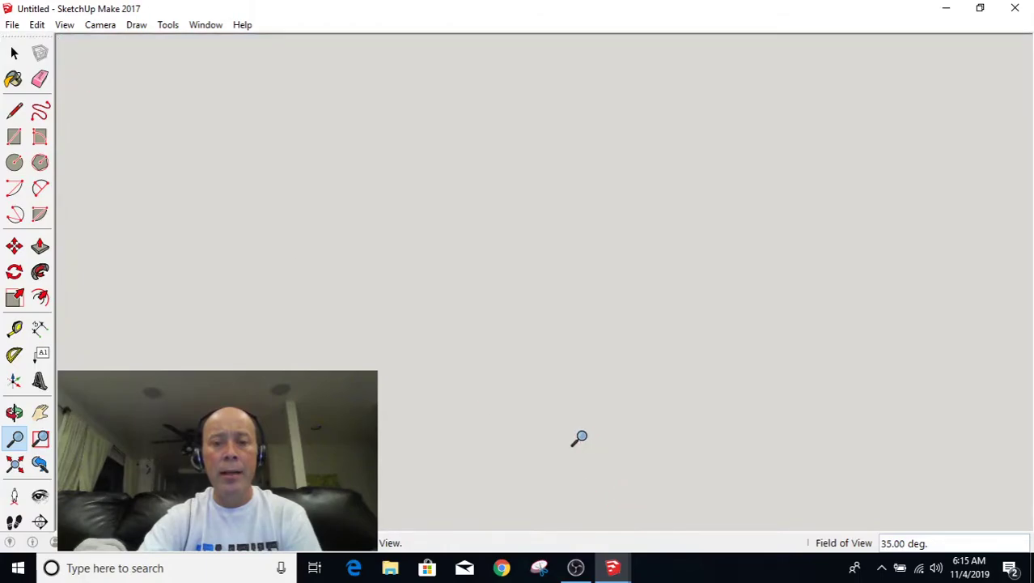
scroll(580, 436, down, 2)
scroll(631, 433, down, 3)
scroll(640, 404, down, 1)
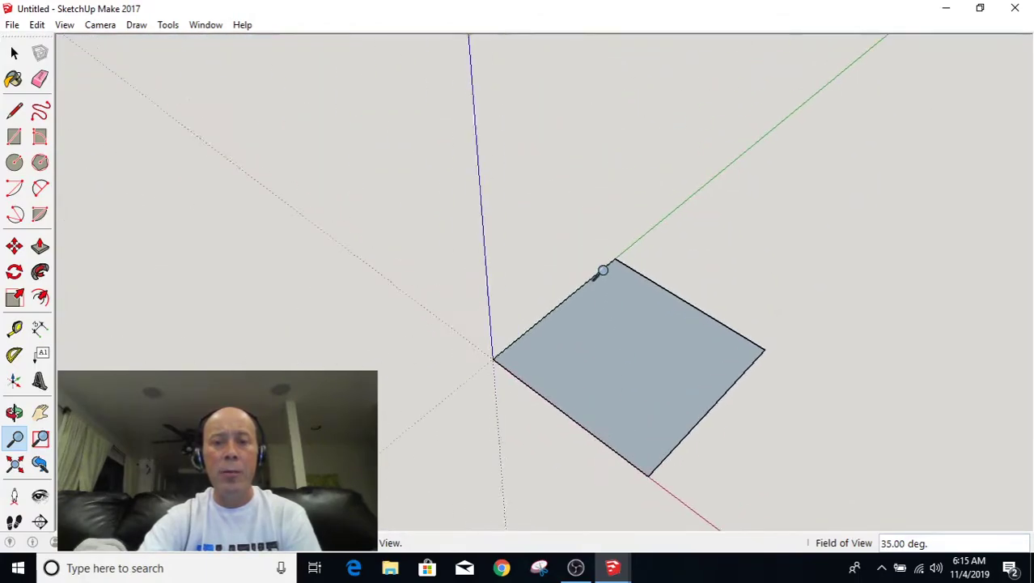
scroll(603, 271, down, 1)
scroll(668, 425, up, 2)
scroll(668, 425, up, 1)
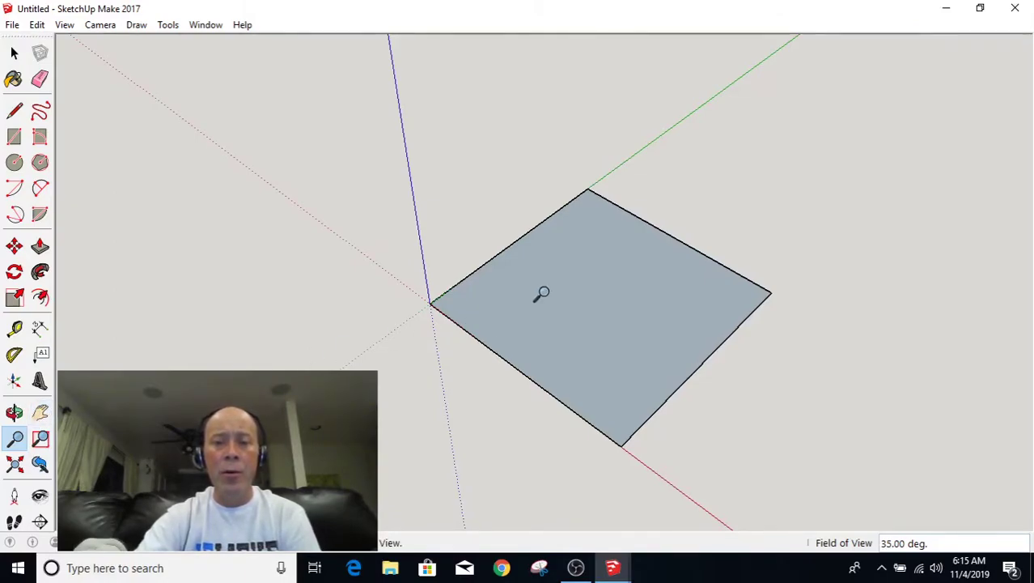
key(o)
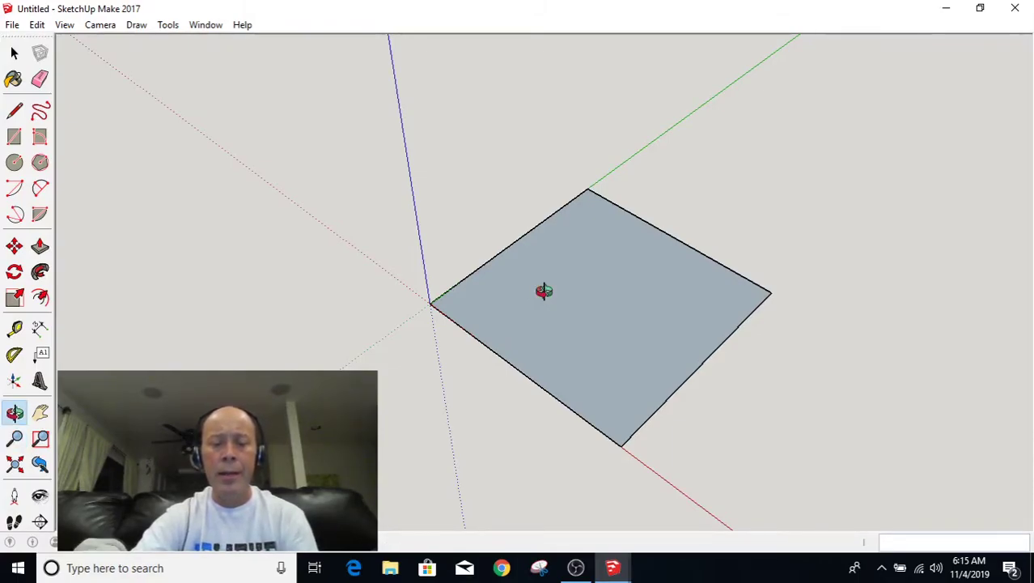
mouse_move(544, 292)
shift+middle_down()
mouse_move(557, 267)
mouse_move(353, 311)
mouse_move(506, 287)
mouse_move(437, 303)
mouse_move(467, 321)
shift+middle_up()
key(z)
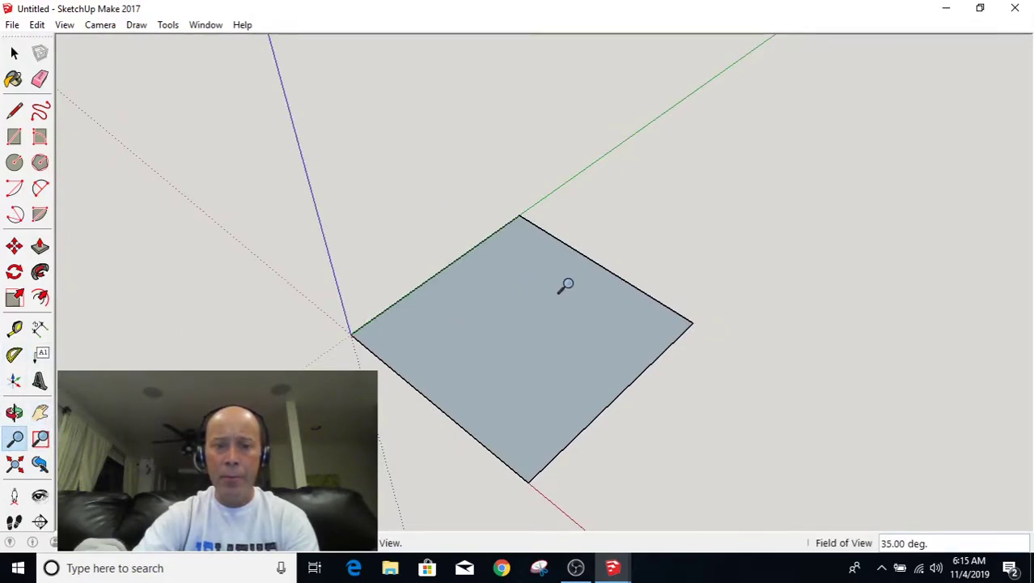
scroll(538, 312, down, 5)
scroll(539, 316, up, 6)
scroll(536, 314, down, 3)
scroll(534, 312, down, 1)
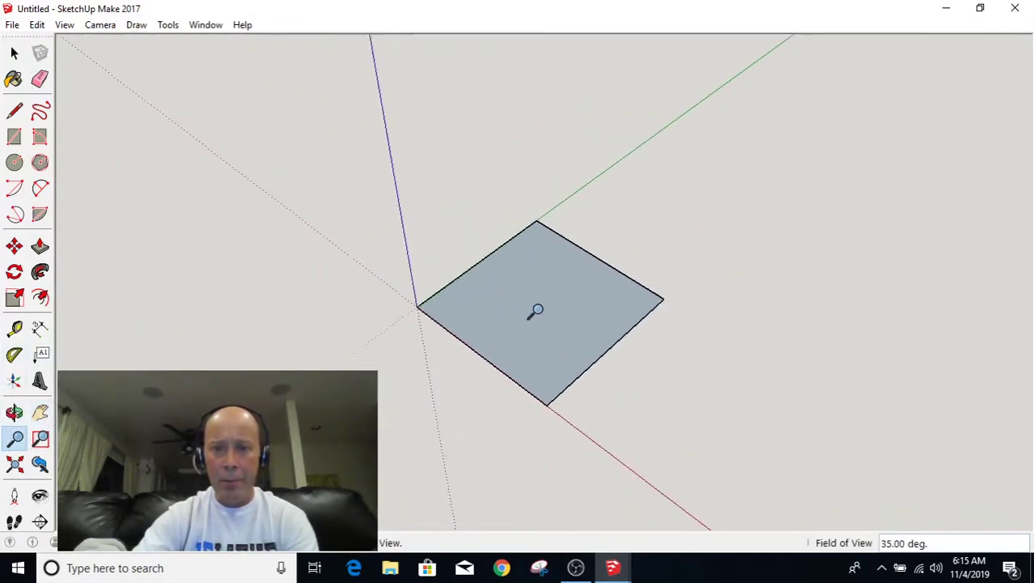
mouse_move(536, 295)
middle_down()
mouse_move(491, 302)
mouse_move(527, 280)
mouse_move(567, 303)
mouse_move(431, 302)
mouse_move(665, 307)
mouse_move(427, 306)
mouse_move(519, 295)
mouse_move(709, 300)
mouse_move(354, 312)
mouse_move(552, 303)
mouse_move(390, 300)
mouse_move(684, 289)
mouse_move(436, 303)
mouse_move(615, 303)
mouse_move(557, 316)
middle_up()
key(z)
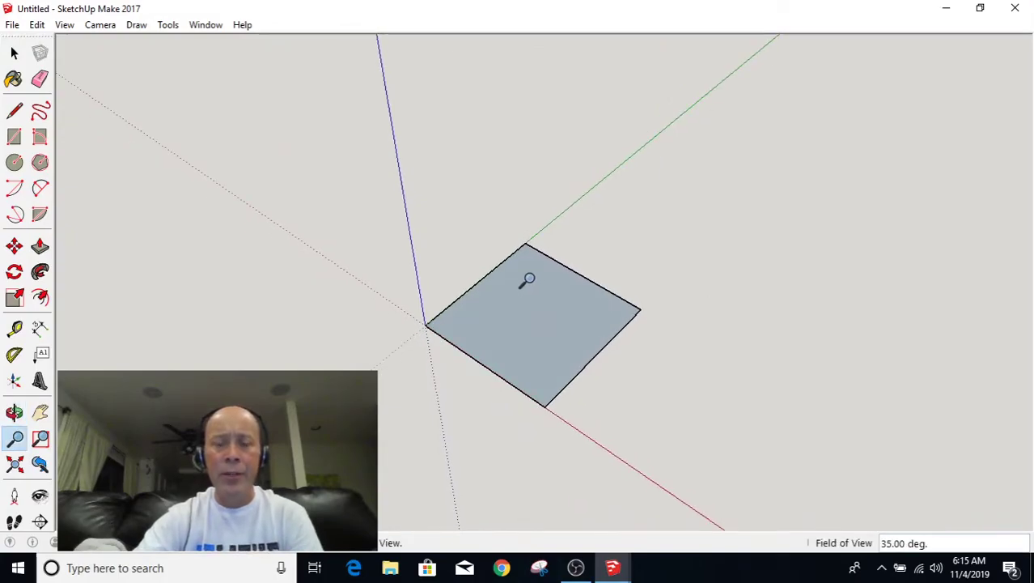
scroll(399, 370, up, 2)
scroll(400, 363, up, 1)
scroll(400, 362, up, 1)
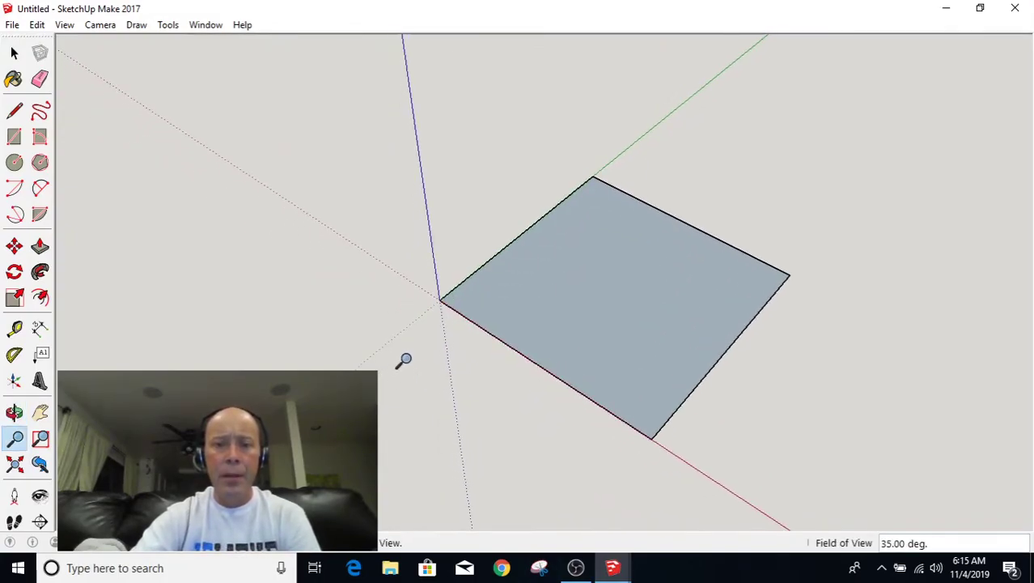
scroll(403, 361, up, 1)
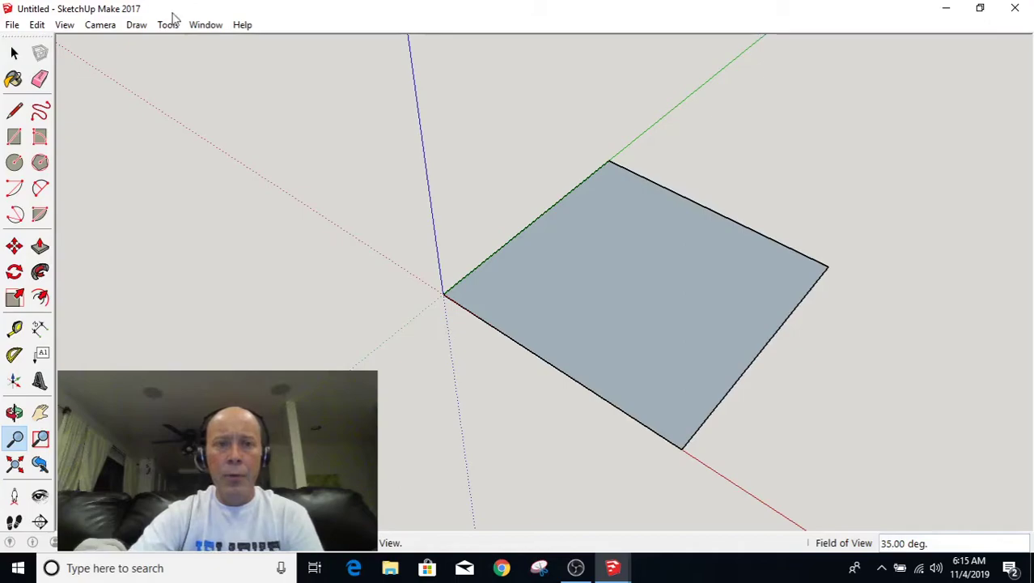
Switch to the Top standard view and zoom with the wheel until the square is well framed.
click(113, 29)
mouse_move(136, 76)
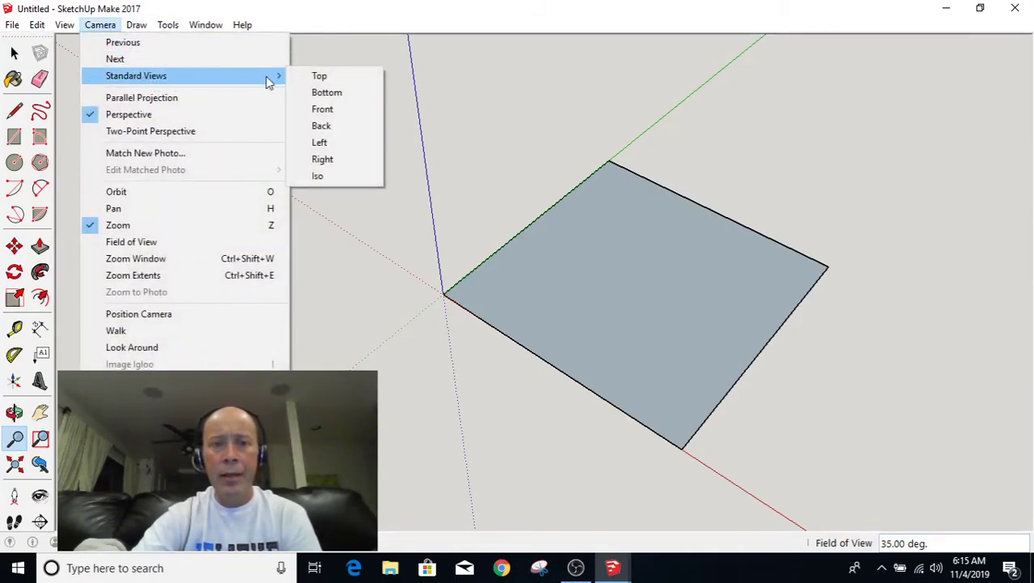
click(317, 77)
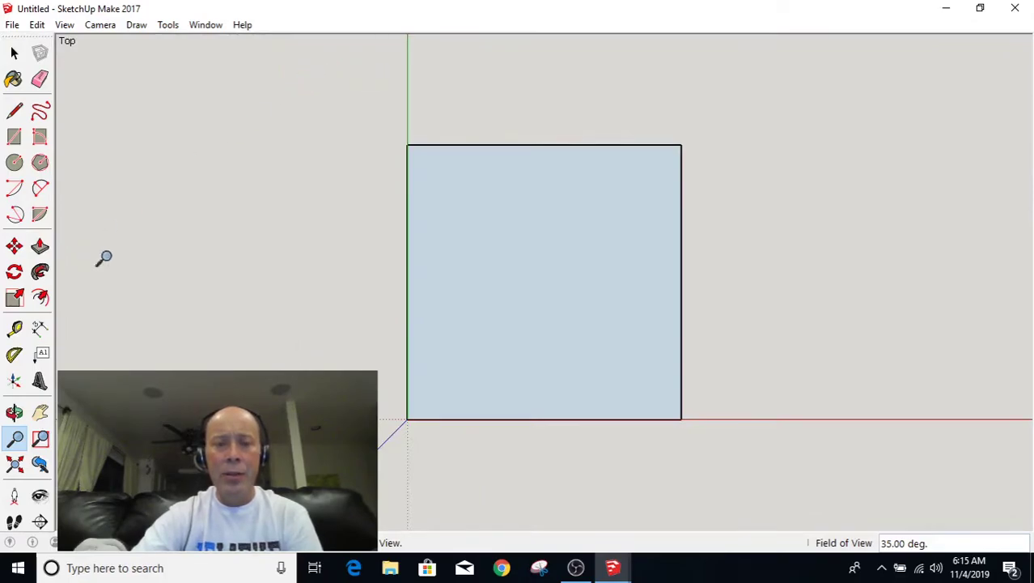
mouse_move(264, 427)
middle_down()
mouse_move(314, 358)
mouse_move(293, 355)
mouse_move(279, 374)
middle_up()
key(z)
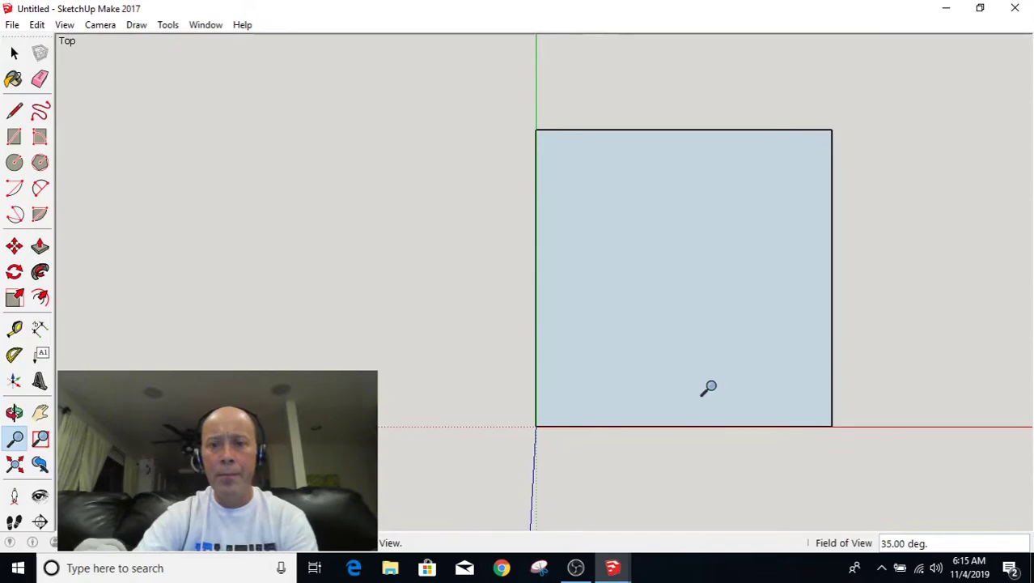
scroll(709, 389, up, 1)
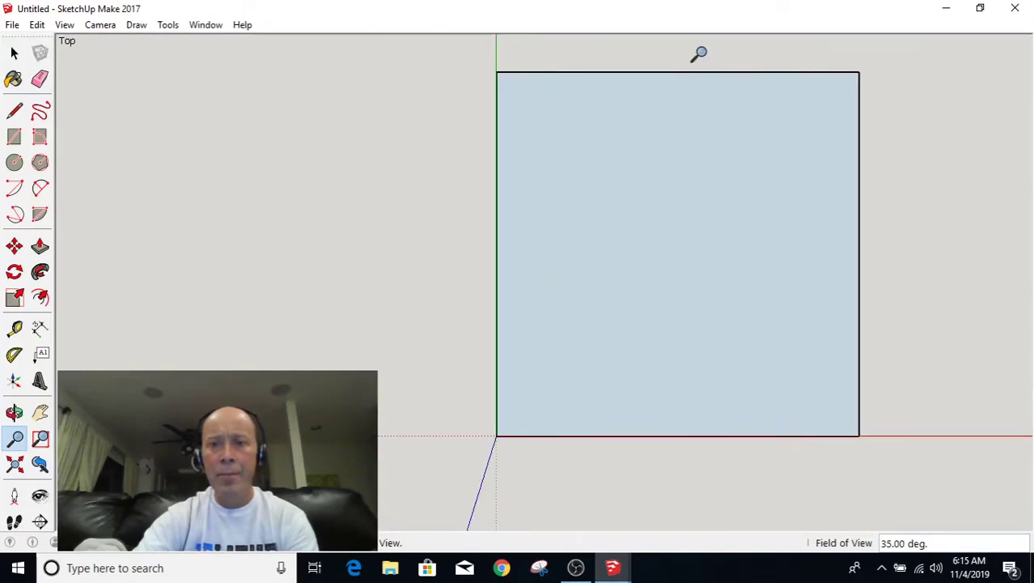
scroll(700, 54, up, 1)
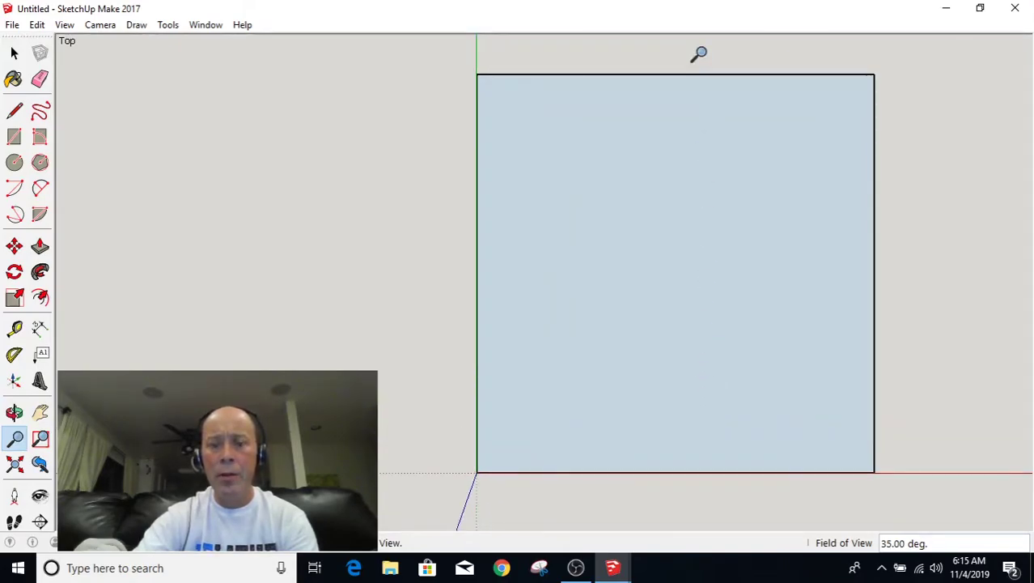
scroll(700, 54, down, 1)
scroll(692, 51, down, 1)
scroll(642, 91, down, 1)
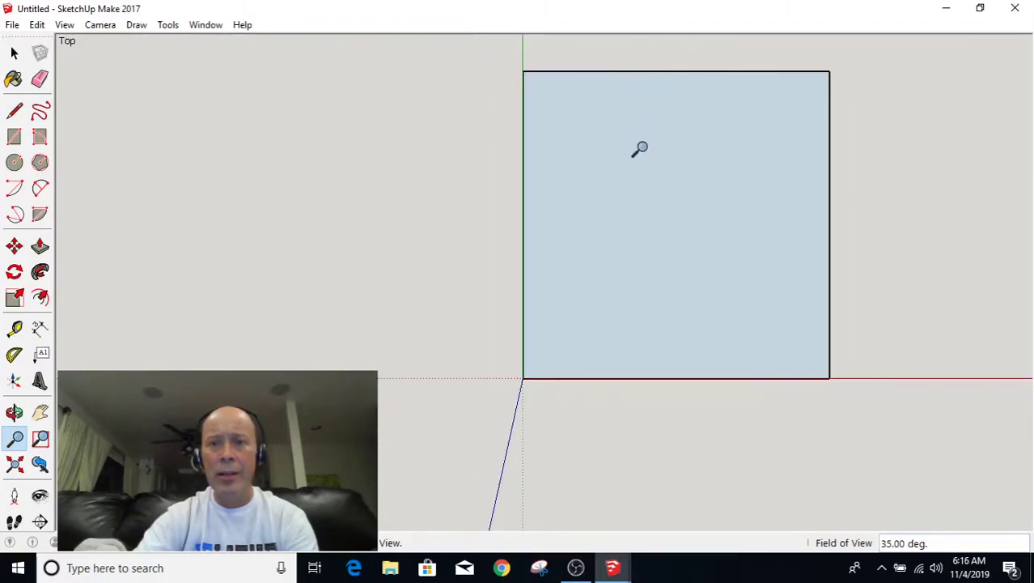
scroll(699, 458, down, 1)
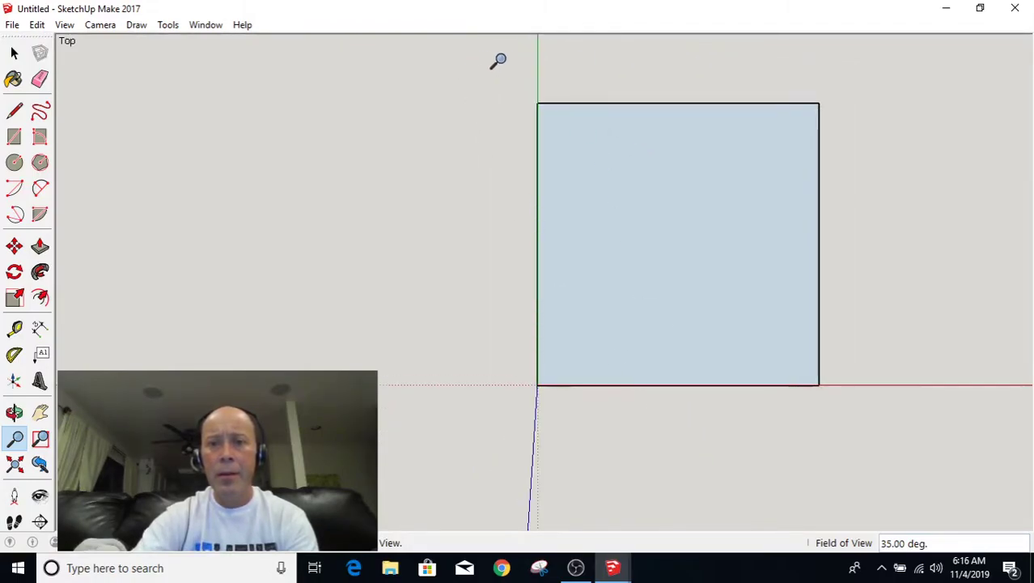
scroll(500, 61, up, 1)
scroll(500, 61, up, 1)
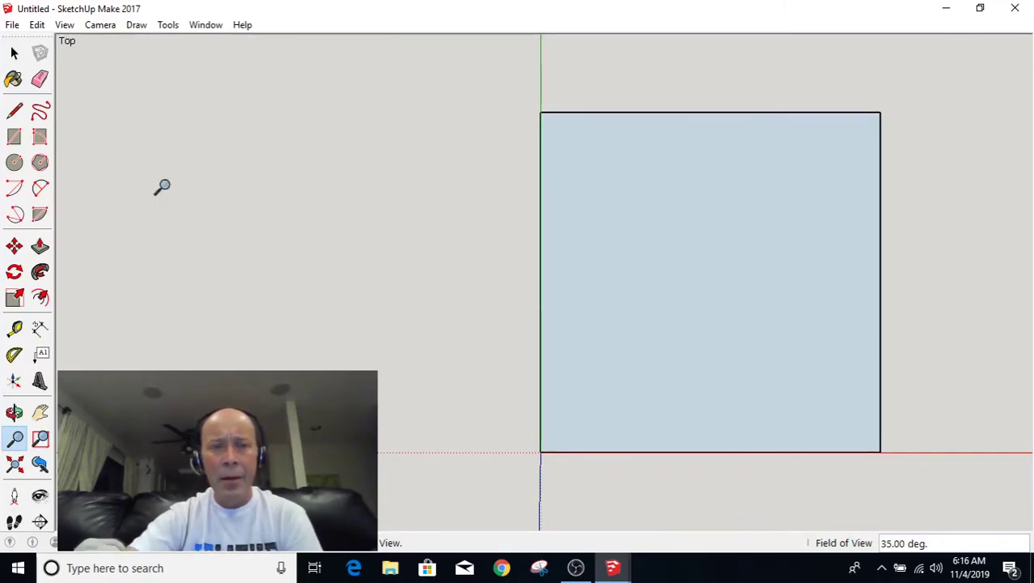
Draw an angled line in from the square's top-left corner and a rounded 2 Point Arc knob.
click(16, 114)
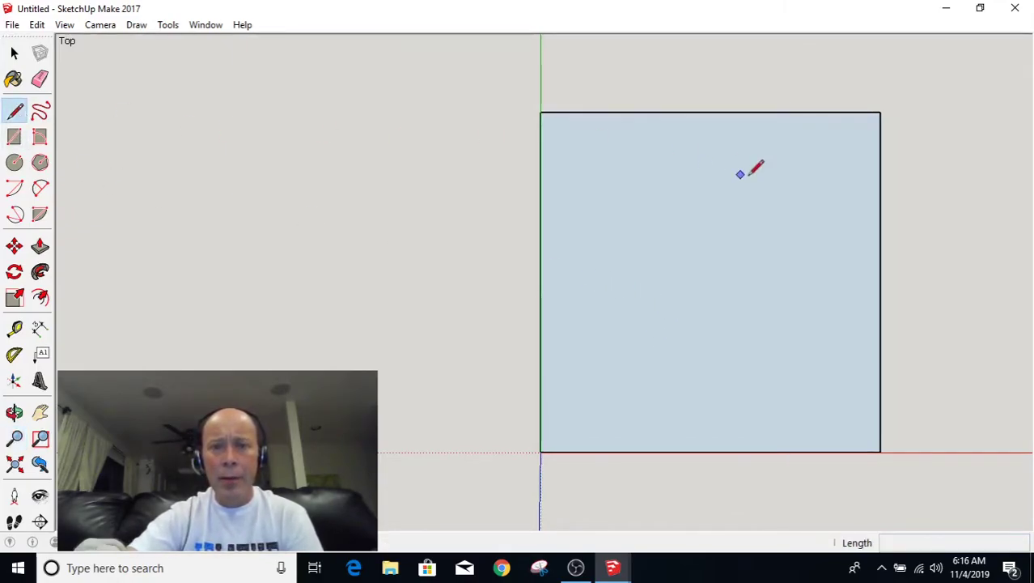
click(540, 111)
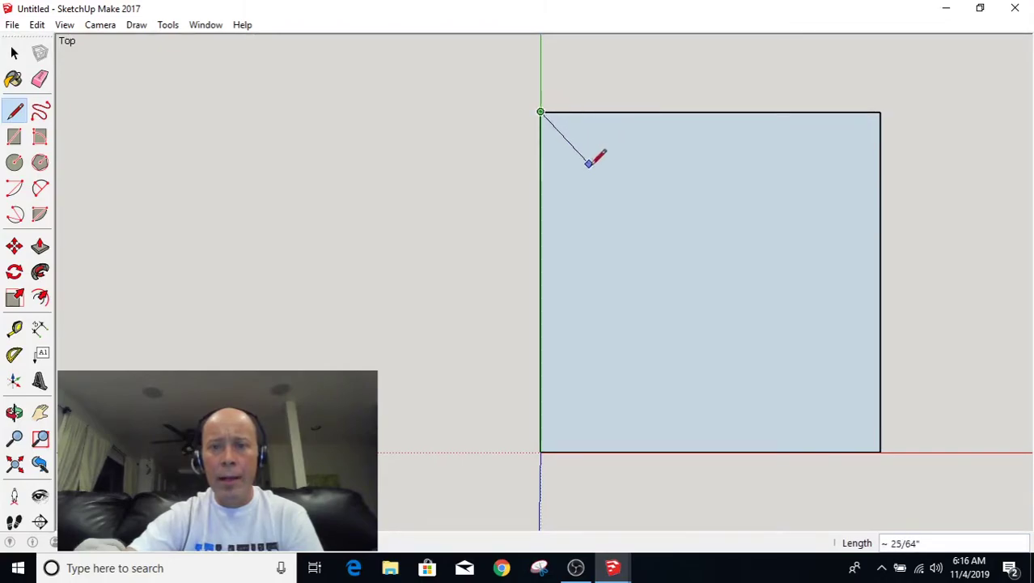
click(634, 197)
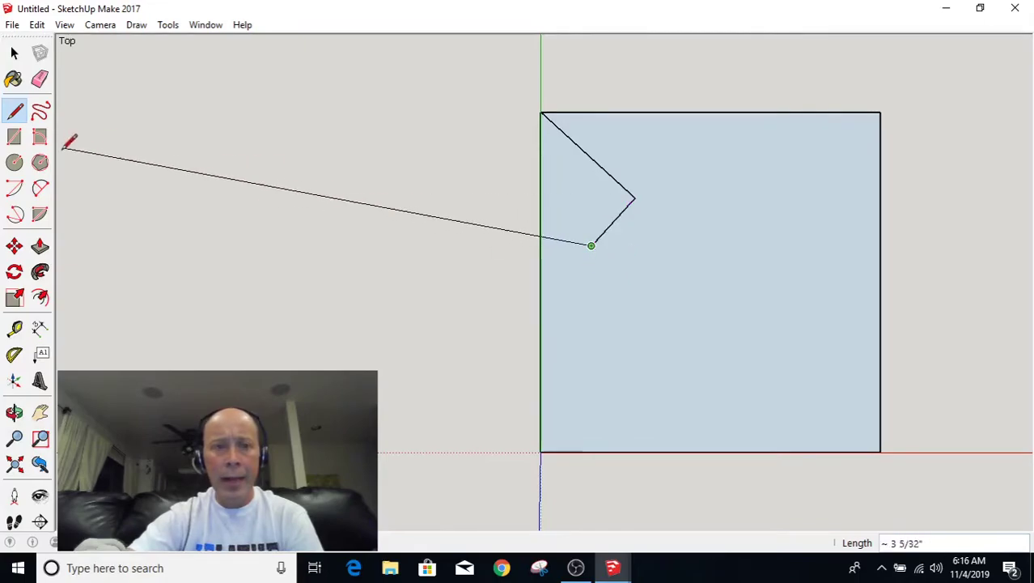
click(40, 187)
click(591, 245)
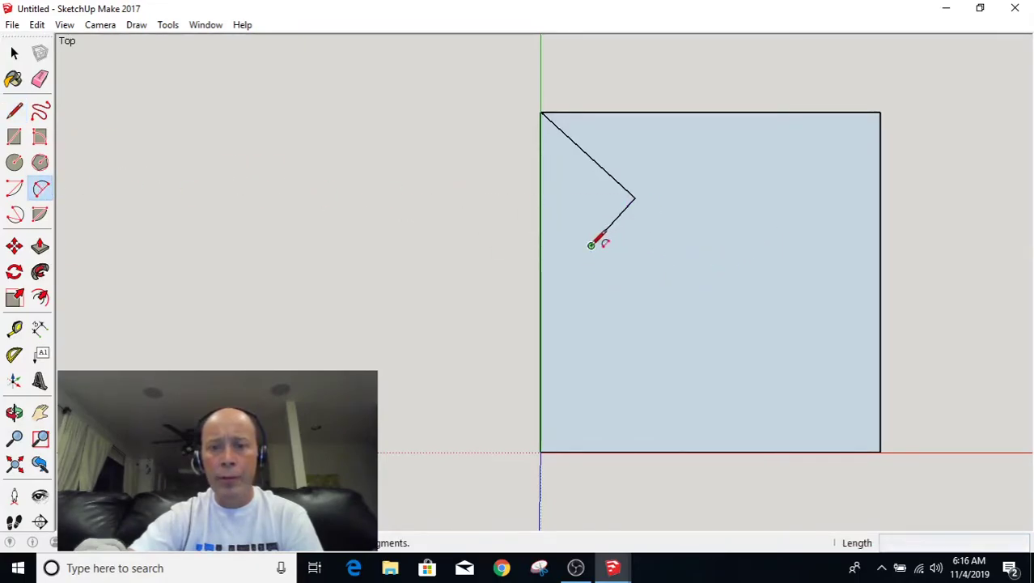
click(659, 305)
click(659, 305)
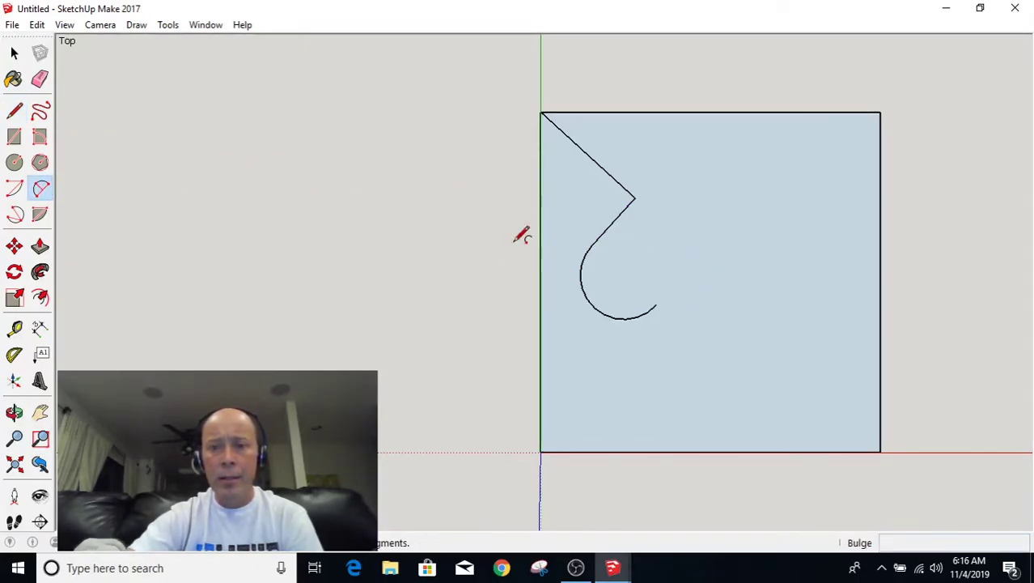
Draw lines from the arc's end out and back to the square's bottom-left corner.
click(14, 111)
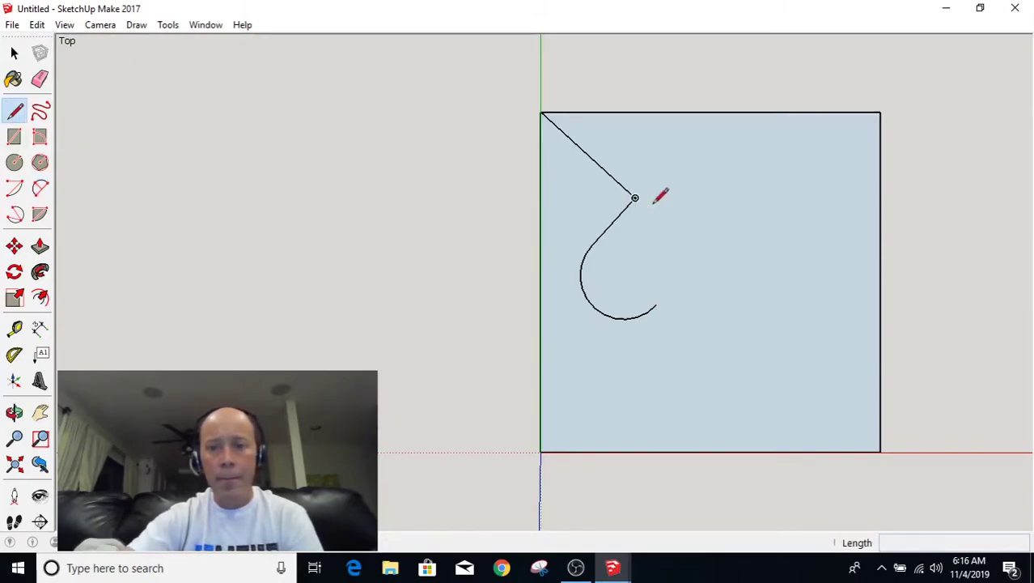
click(657, 306)
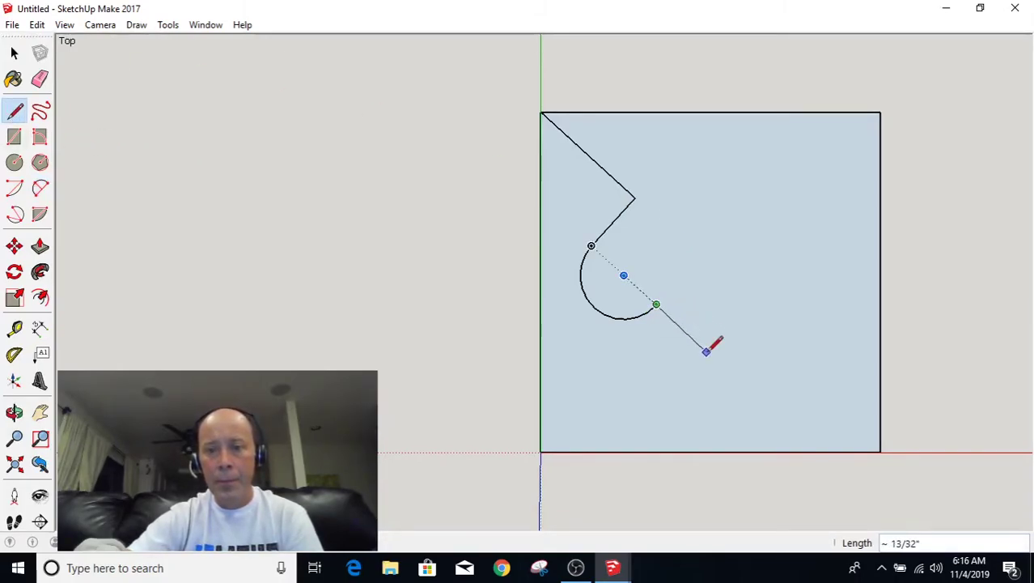
click(706, 352)
click(541, 452)
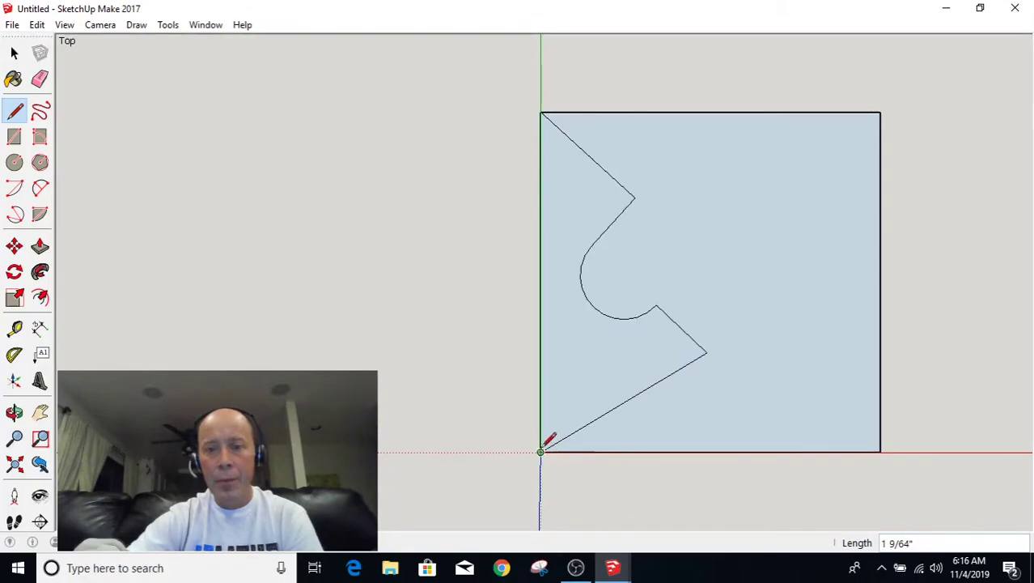
scroll(514, 298, down, 2)
scroll(565, 291, down, 1)
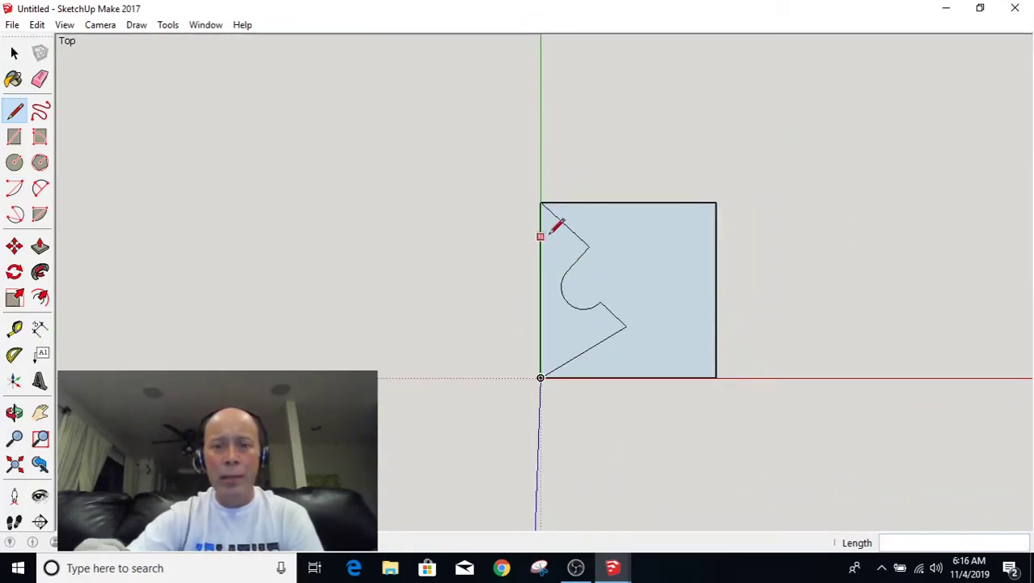
click(540, 378)
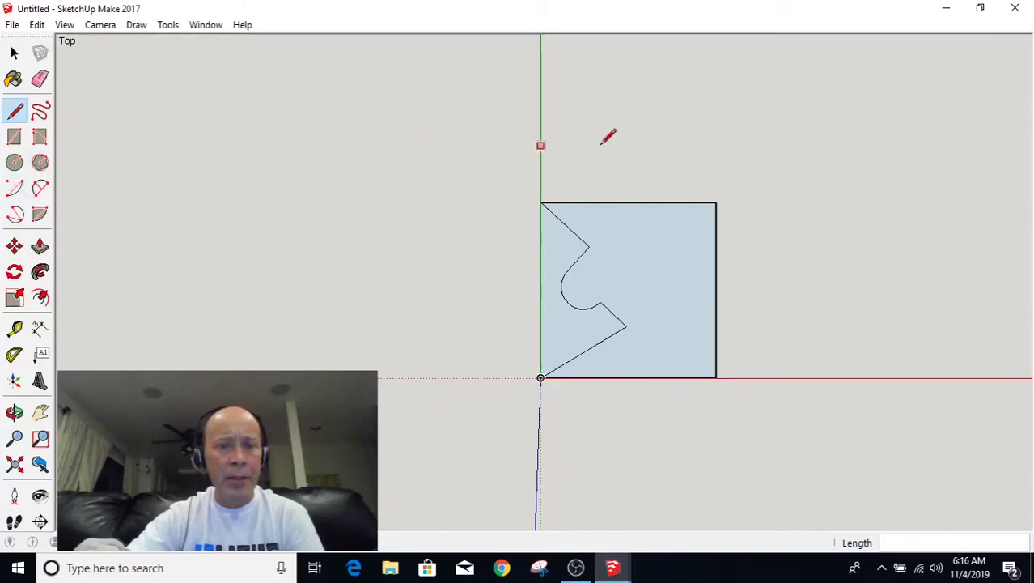
scroll(638, 204, up, 3)
scroll(619, 387, up, 1)
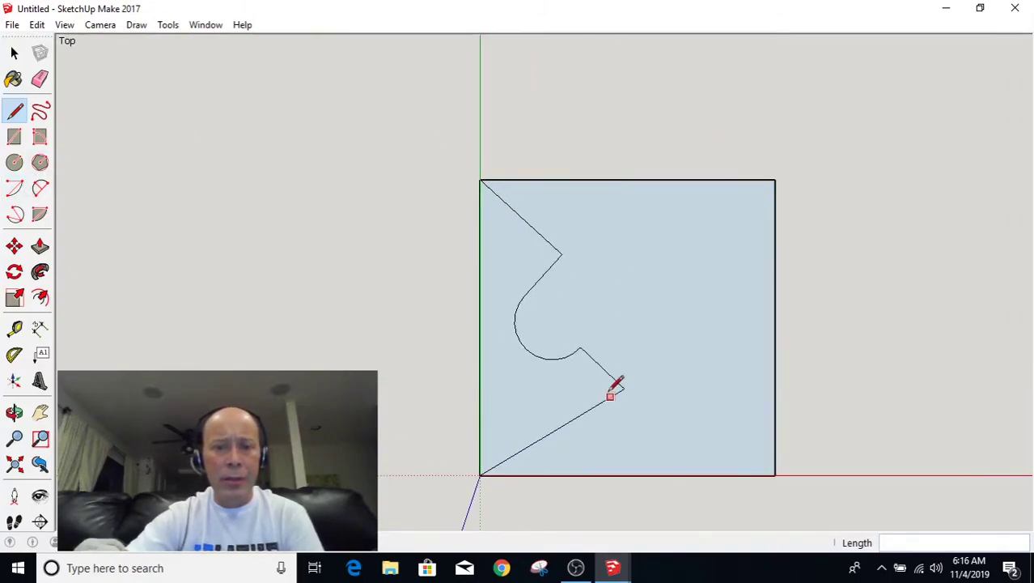
scroll(619, 380, up, 1)
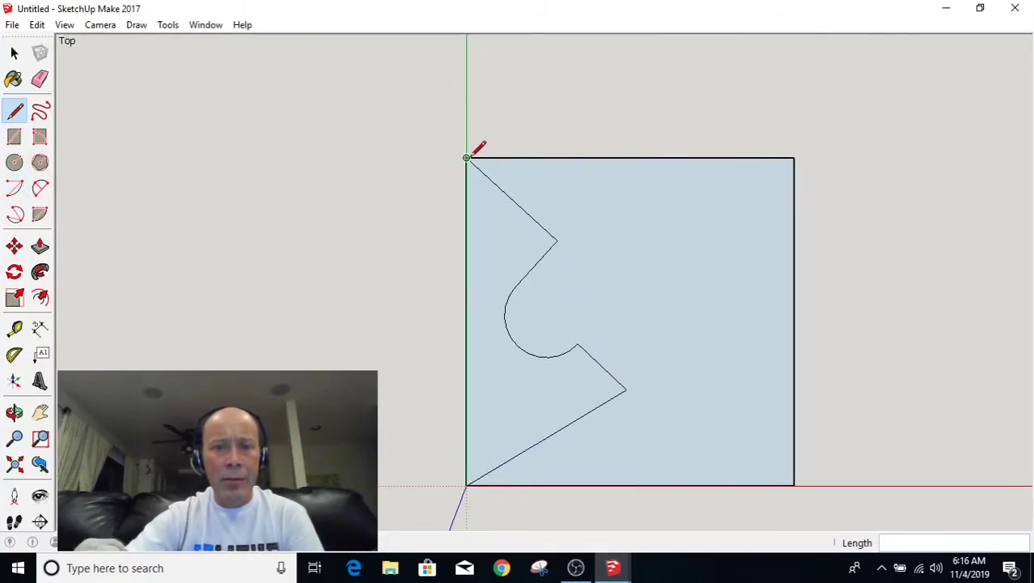
Chain three 2 Point Arcs from the top-left corner, through a curl, to the top-right corner.
click(40, 188)
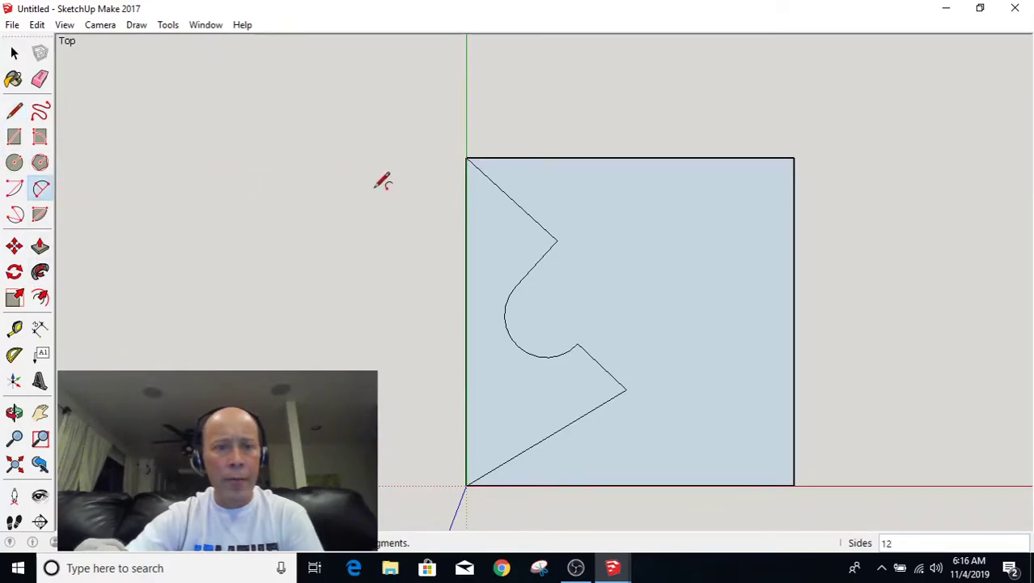
click(467, 157)
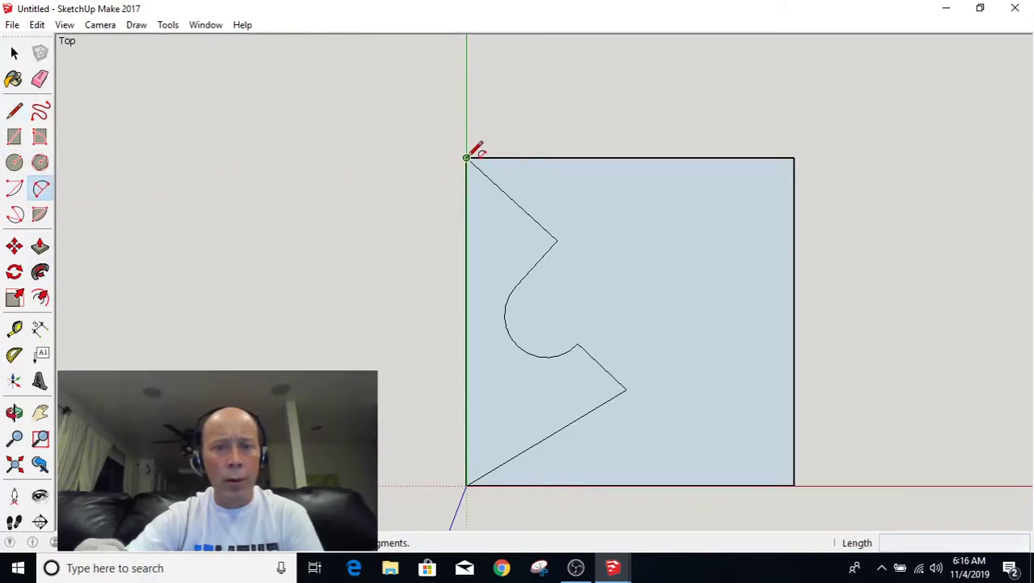
click(657, 273)
click(658, 255)
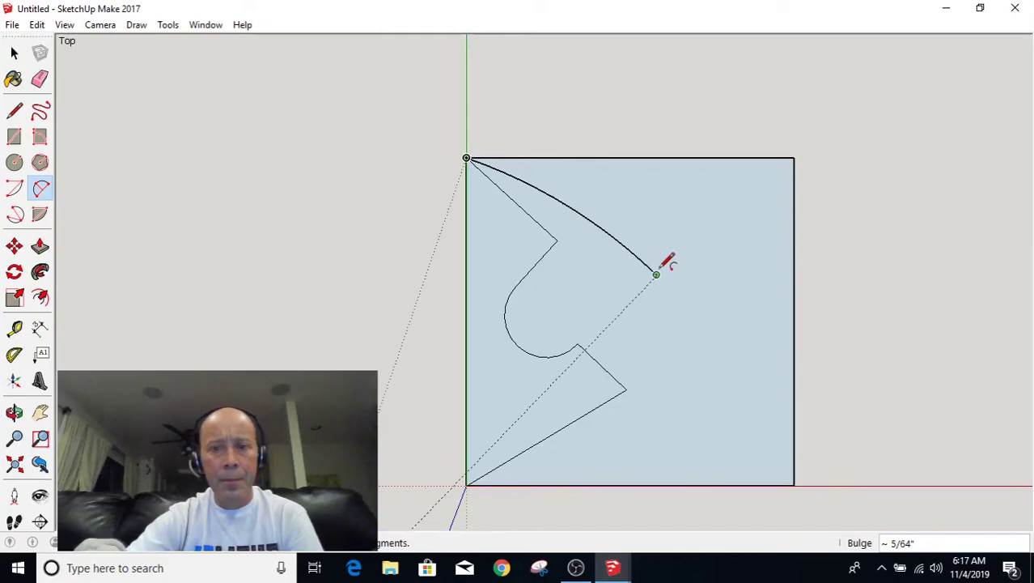
click(694, 190)
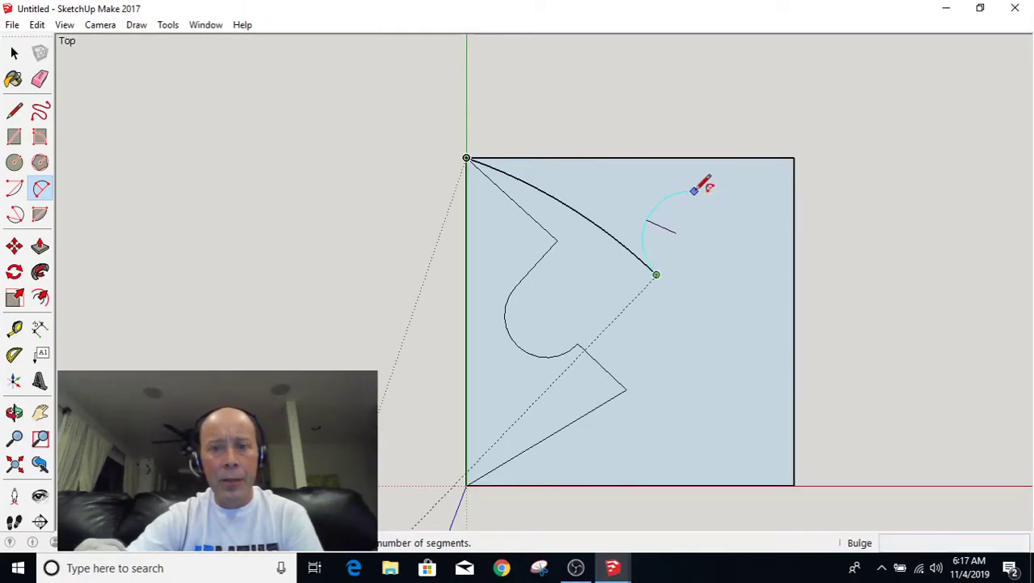
click(694, 190)
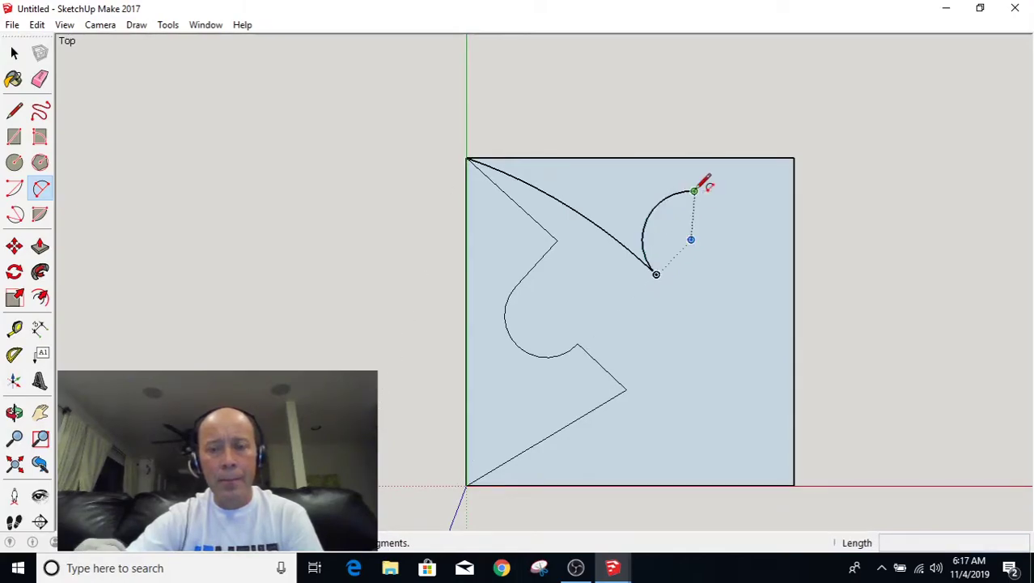
click(794, 158)
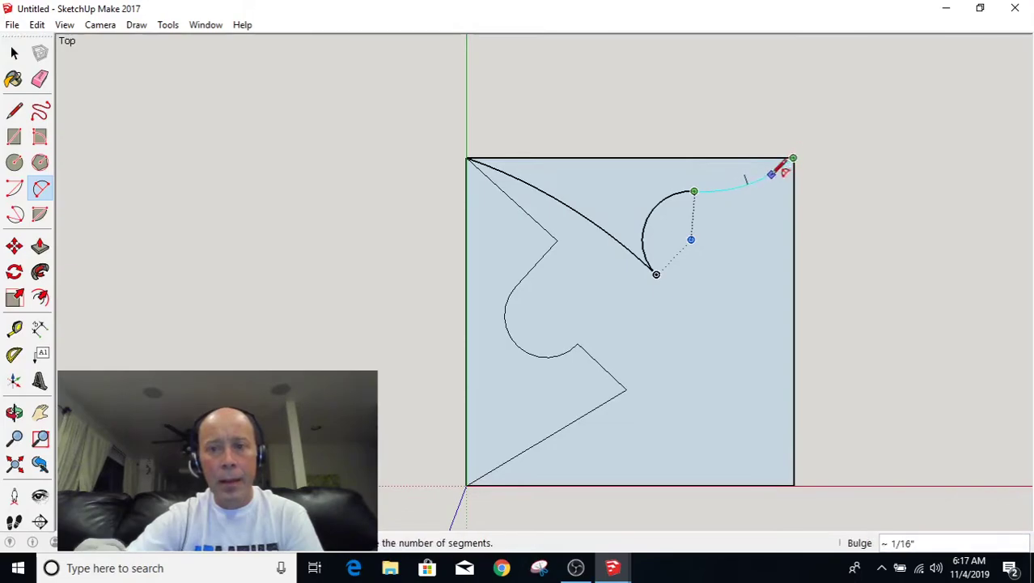
click(776, 169)
scroll(835, 202, down, 2)
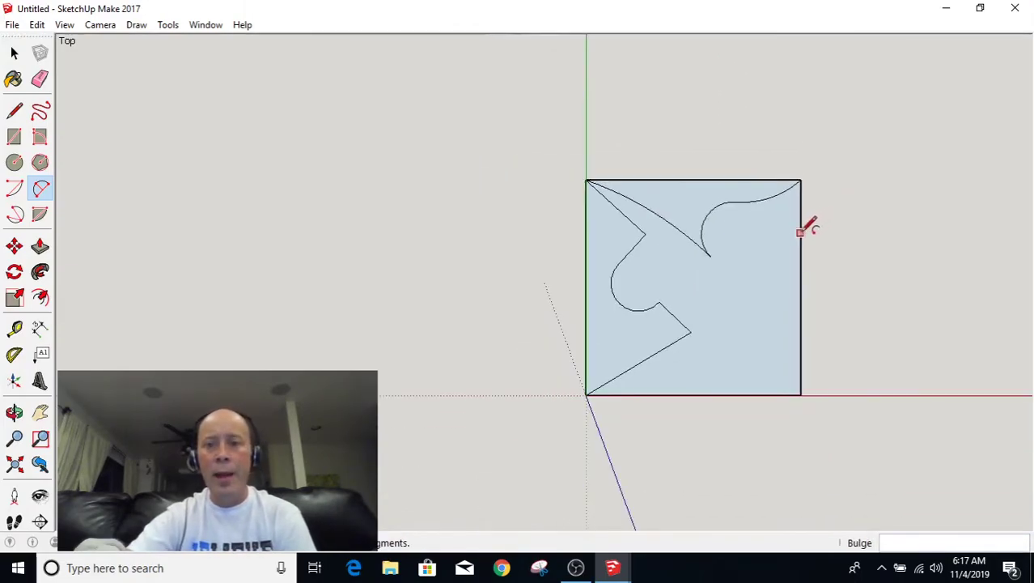
scroll(739, 337, up, 1)
scroll(740, 335, up, 1)
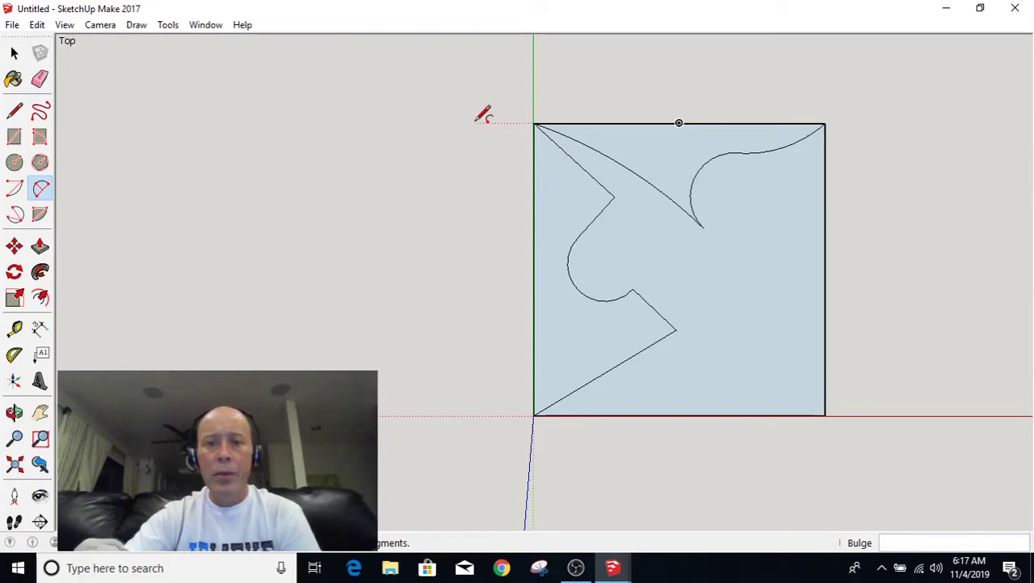
scroll(485, 109, up, 1)
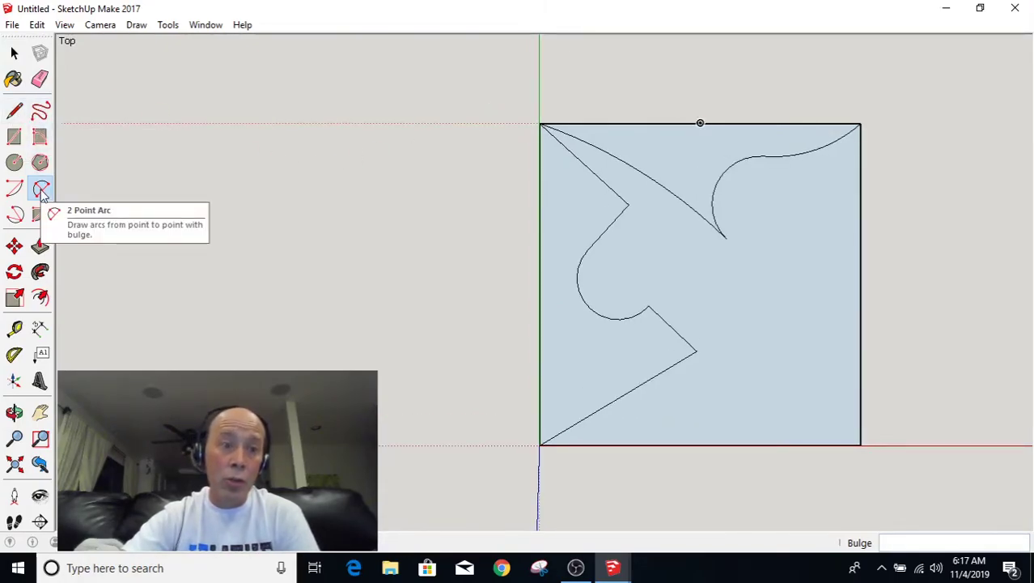
Draw a circle centred on the top curl and erase the overlapping arc segments around it.
click(15, 163)
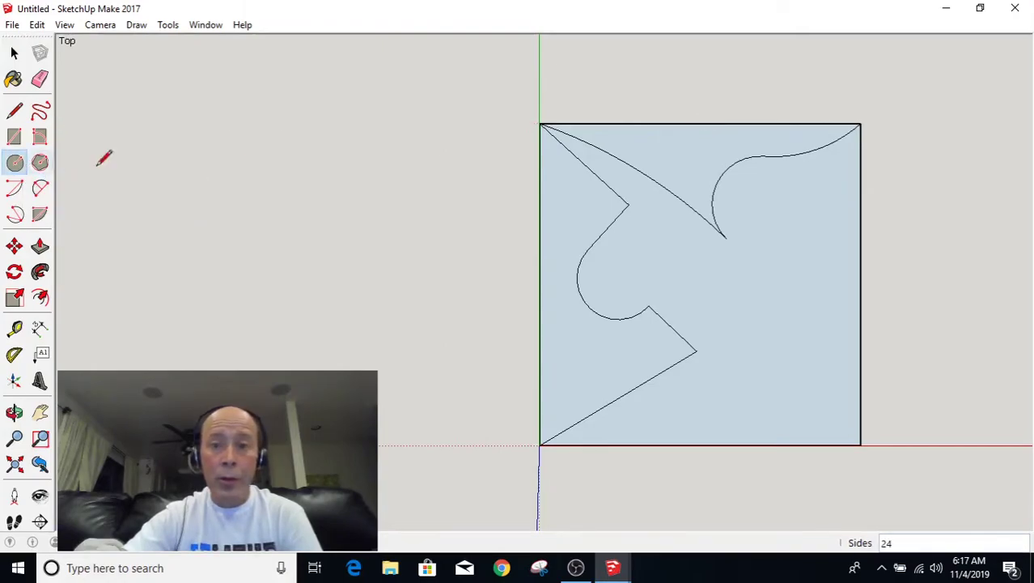
click(779, 183)
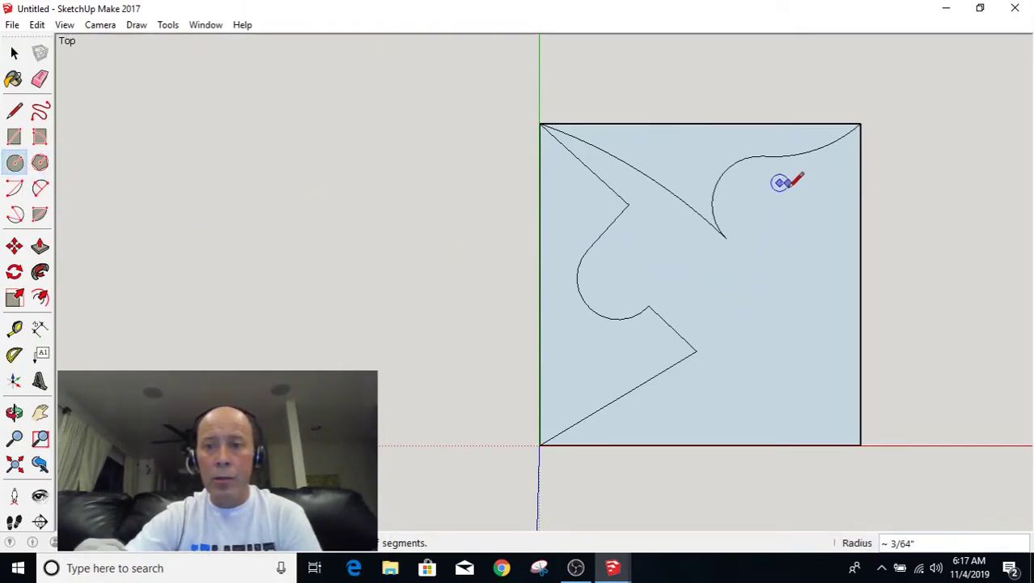
click(816, 202)
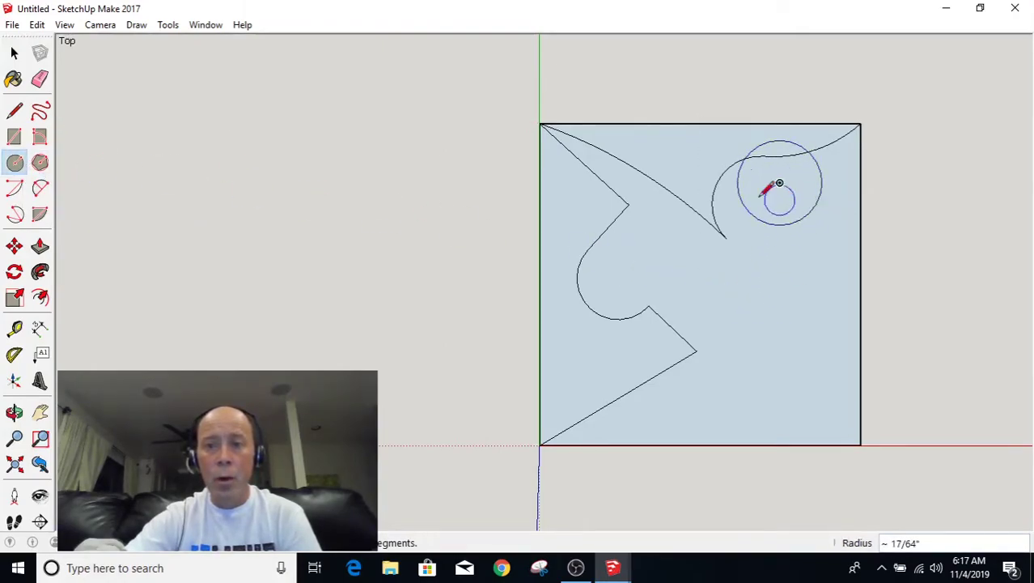
click(39, 78)
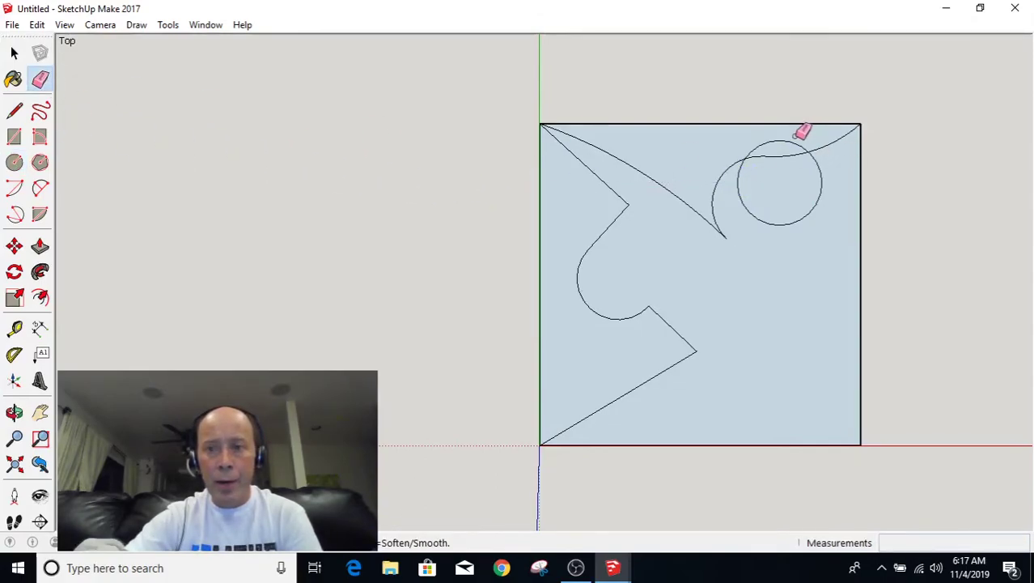
drag(801, 139, 791, 157)
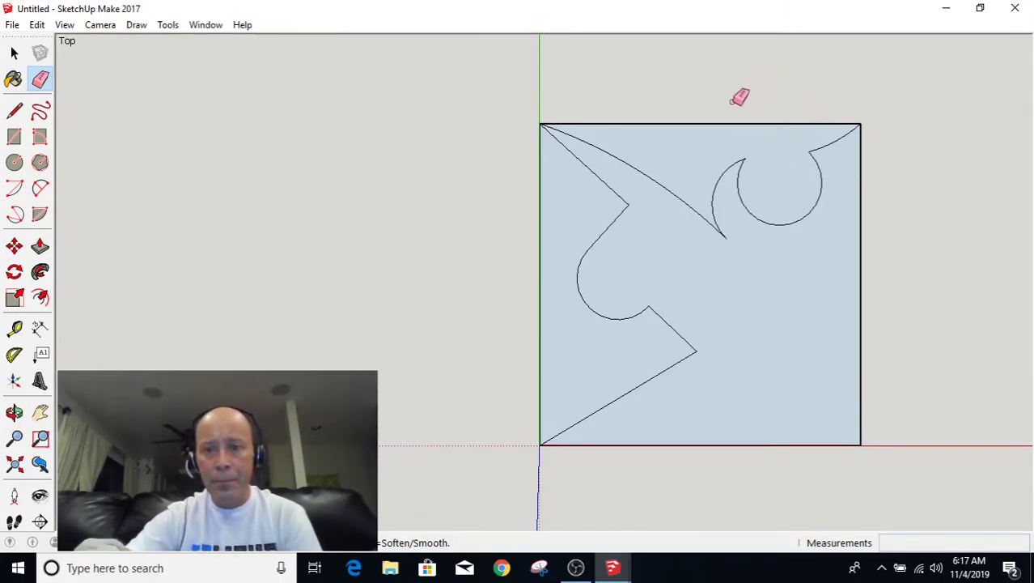
scroll(728, 109, down, 2)
scroll(867, 117, up, 1)
scroll(867, 118, up, 1)
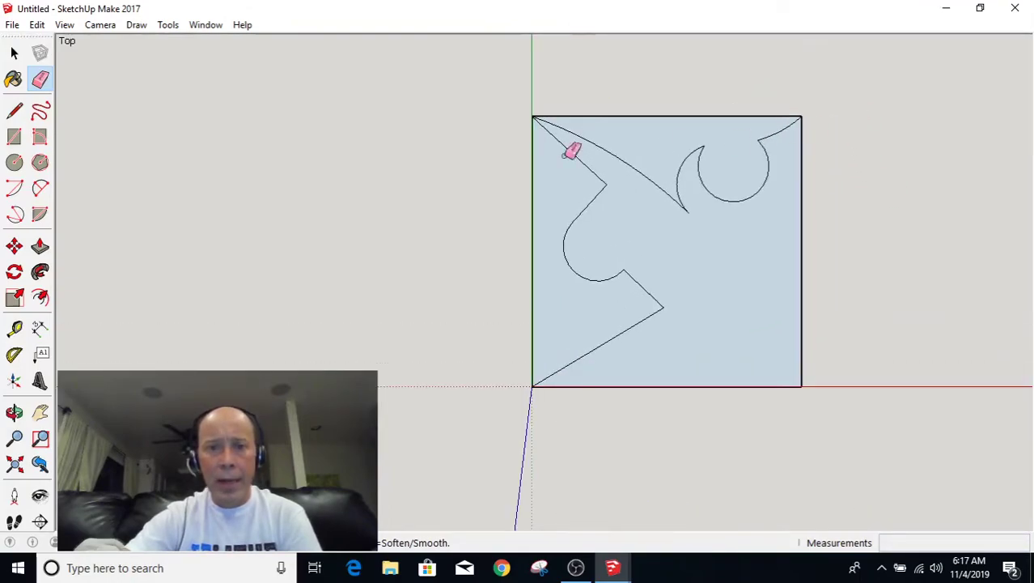
click(14, 54)
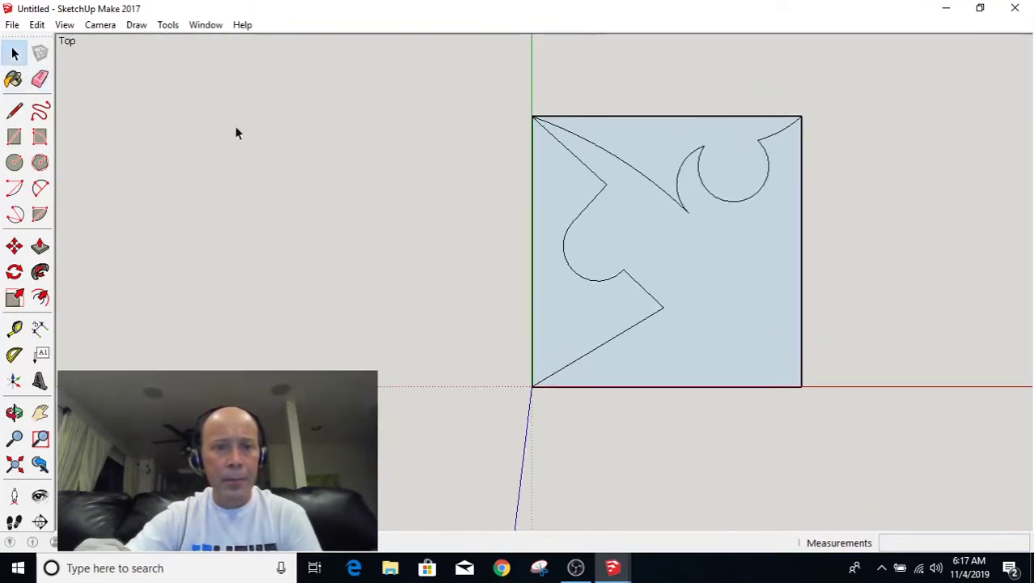
Orbit the tile, then drag a selection box around the whole square and its puzzle edges.
click(556, 277)
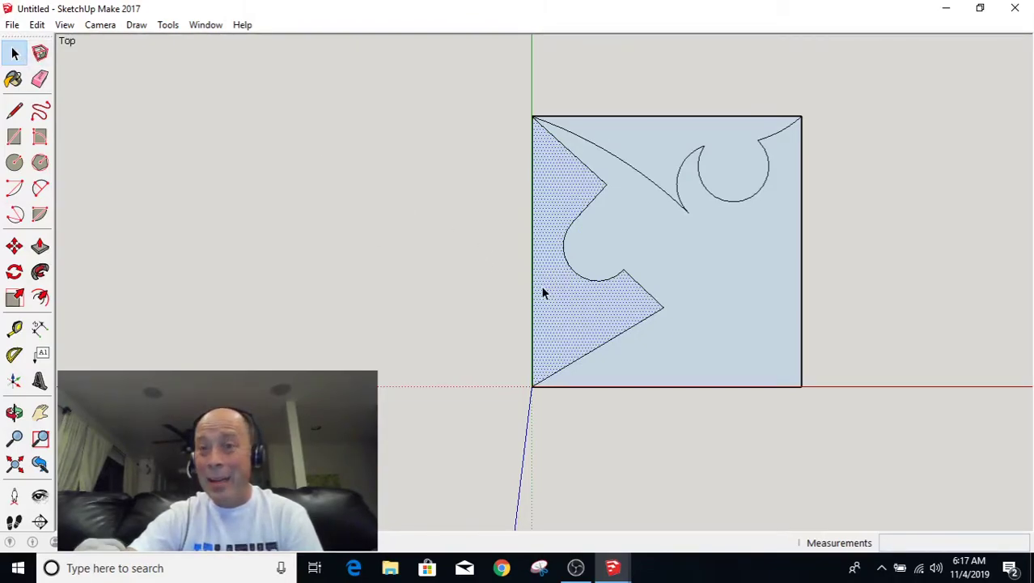
mouse_move(580, 272)
middle_down()
mouse_move(599, 286)
mouse_move(425, 404)
mouse_move(443, 383)
middle_up()
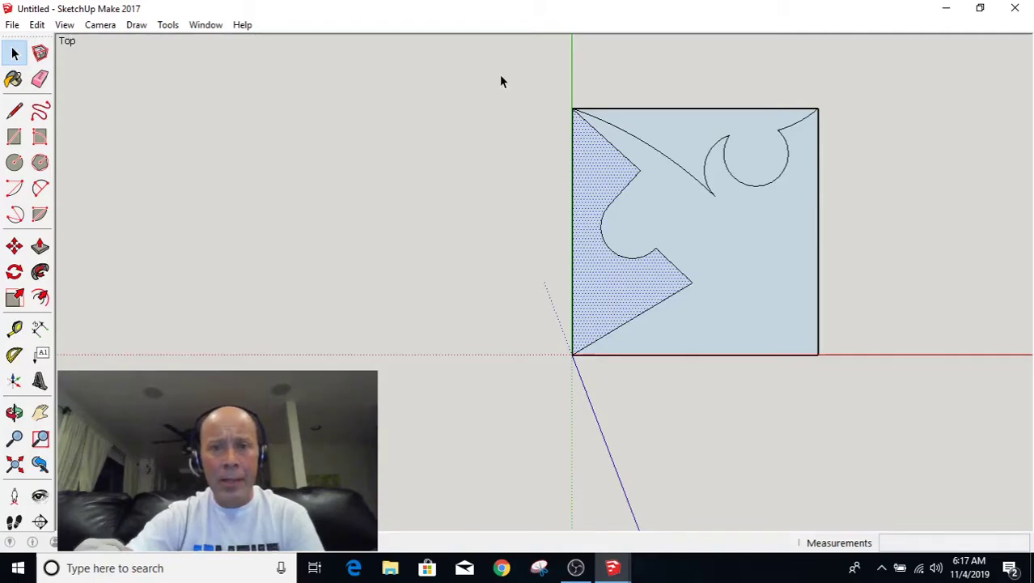
mouse_move(501, 73)
mouse_down()
mouse_move(531, 429)
mouse_move(884, 441)
mouse_up()
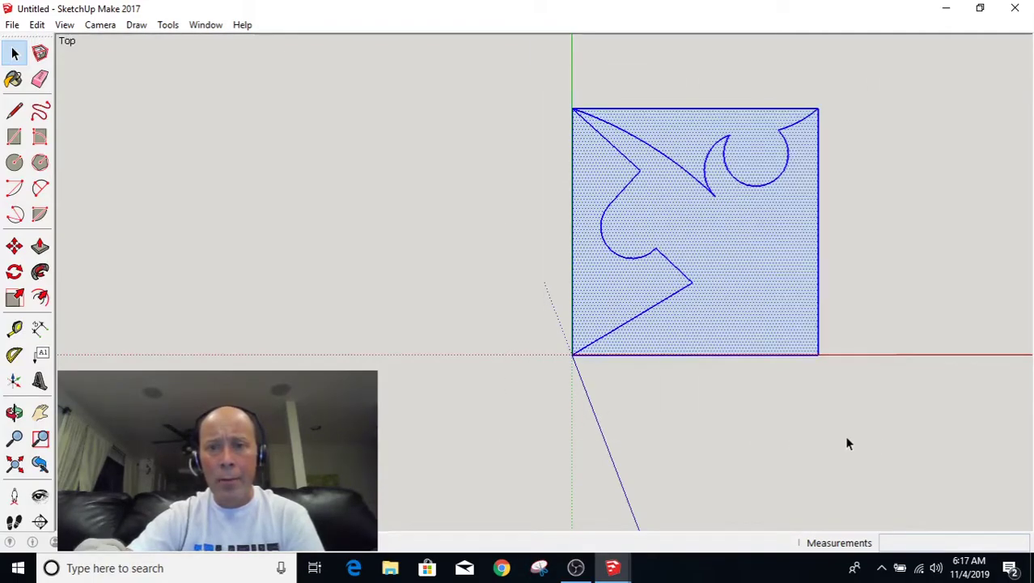
Move the selected tile by its bottom-left corner to a new spot, then deselect it.
click(15, 248)
click(575, 355)
scroll(575, 355, down, 3)
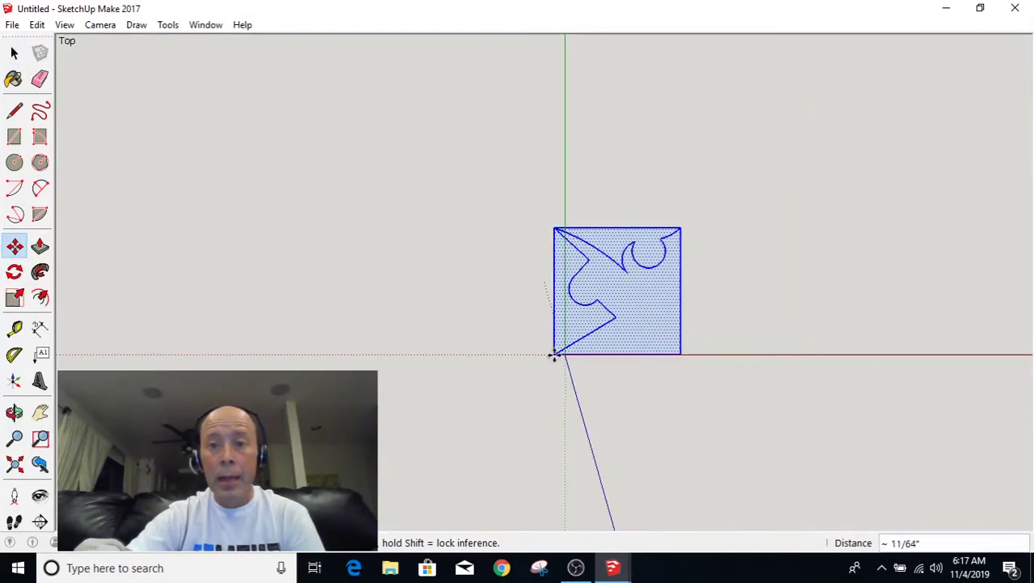
scroll(538, 360, down, 3)
click(726, 220)
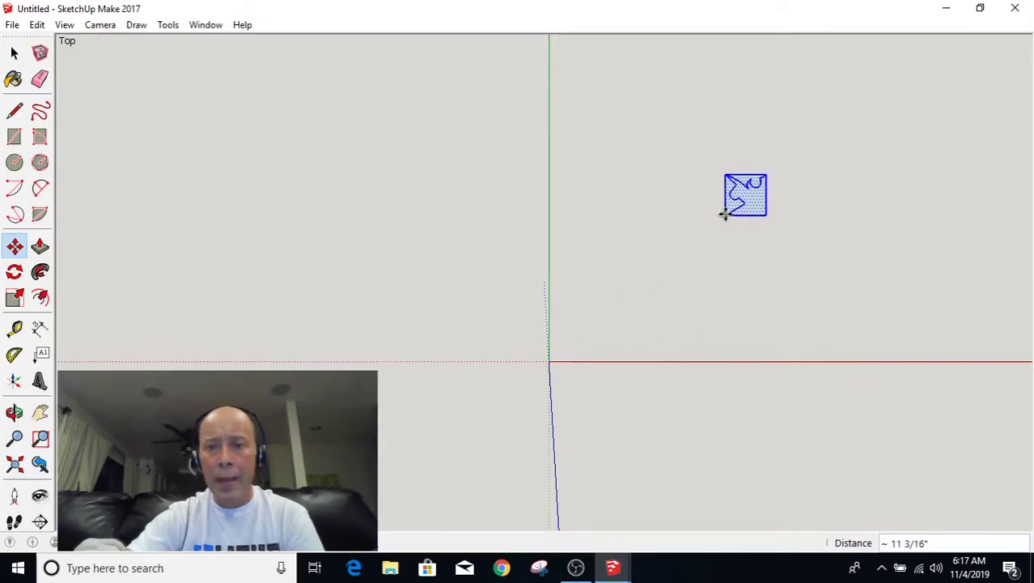
scroll(793, 180, up, 2)
scroll(789, 187, up, 2)
scroll(788, 189, up, 2)
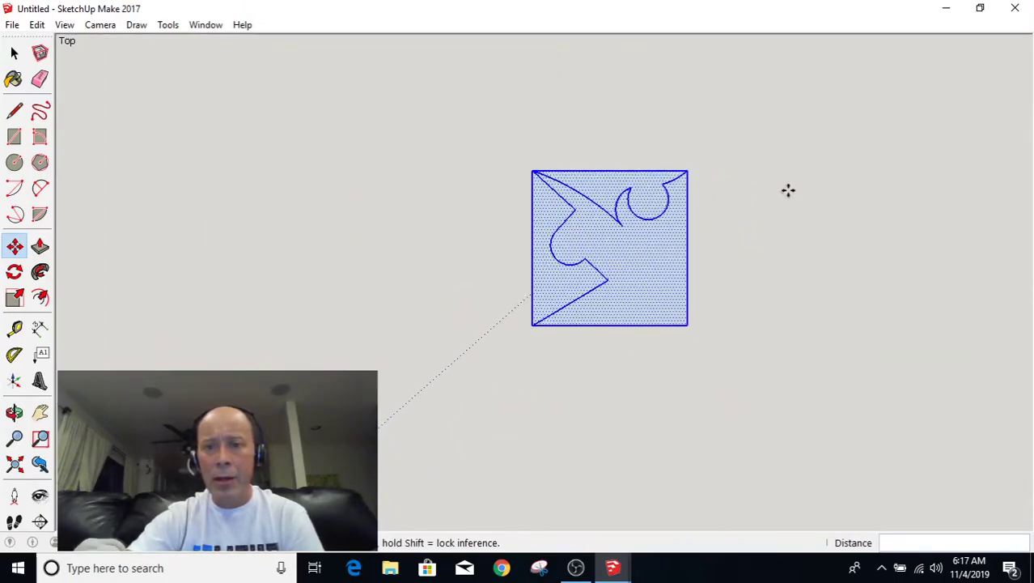
scroll(788, 190, up, 1)
scroll(472, 113, up, 1)
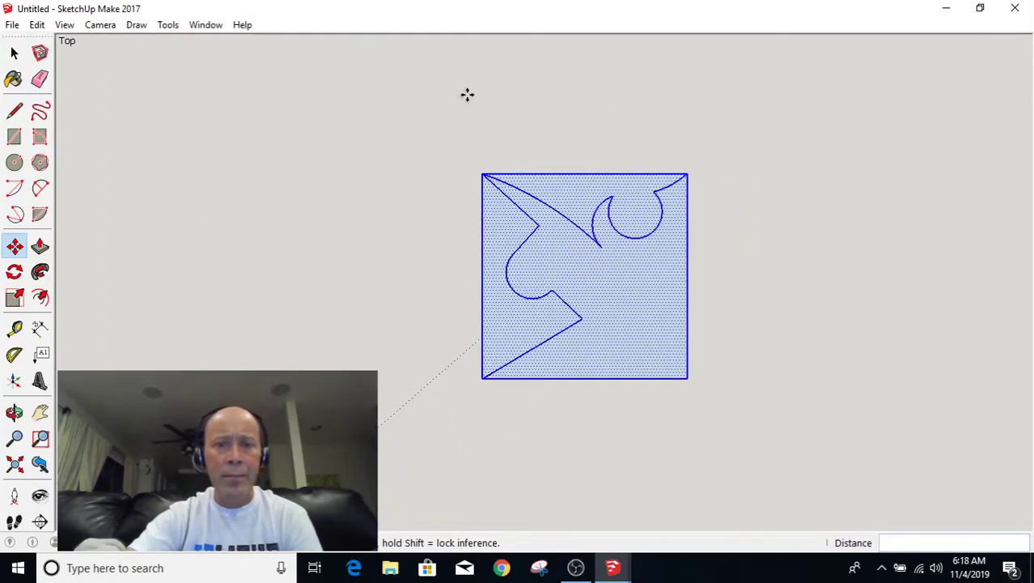
scroll(471, 113, down, 1)
scroll(468, 97, down, 1)
scroll(617, 414, down, 1)
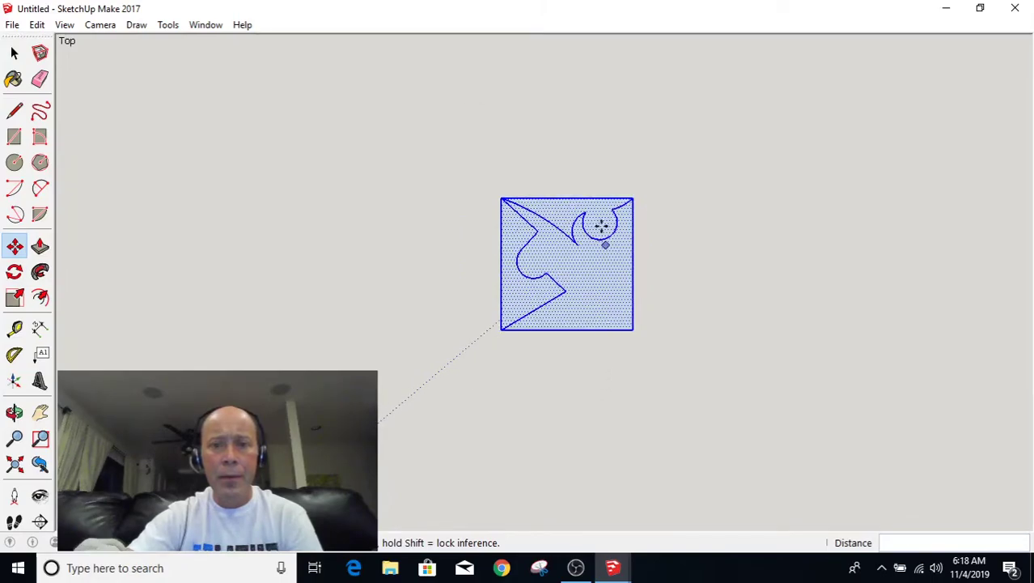
scroll(571, 153, up, 1)
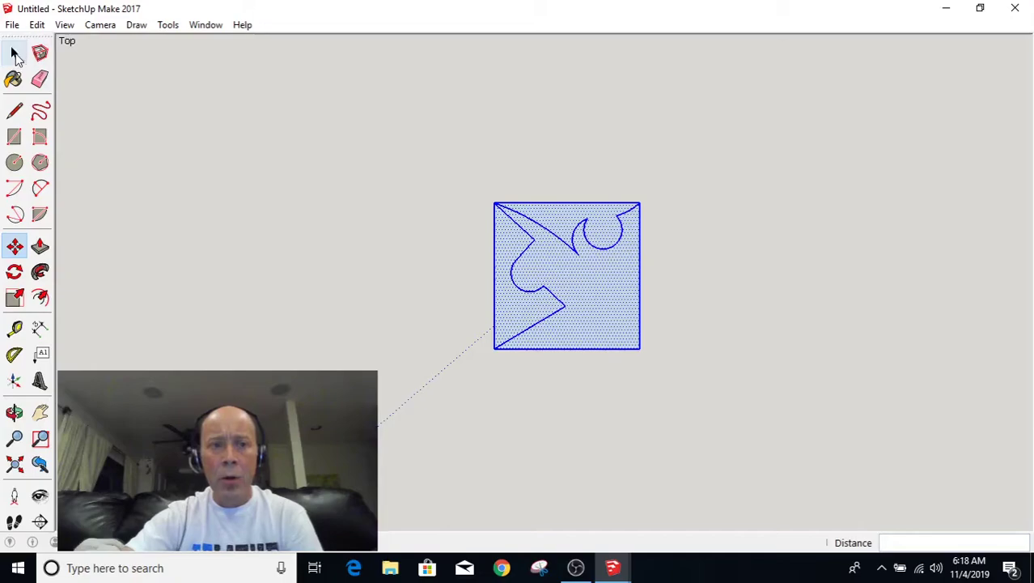
click(14, 55)
click(296, 197)
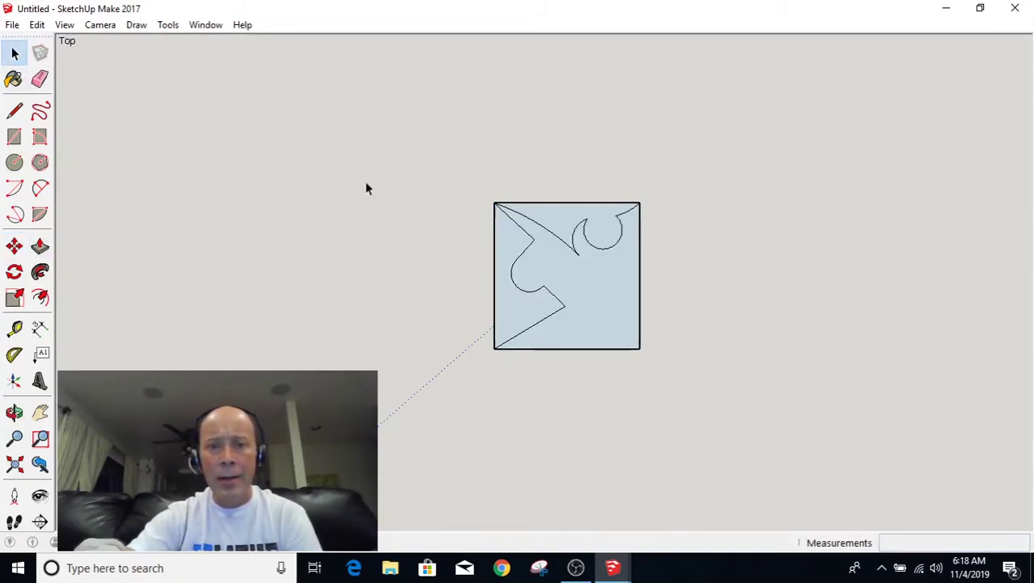
Select the square's left cut region and start the Rotate tool on it.
scroll(553, 293, up, 1)
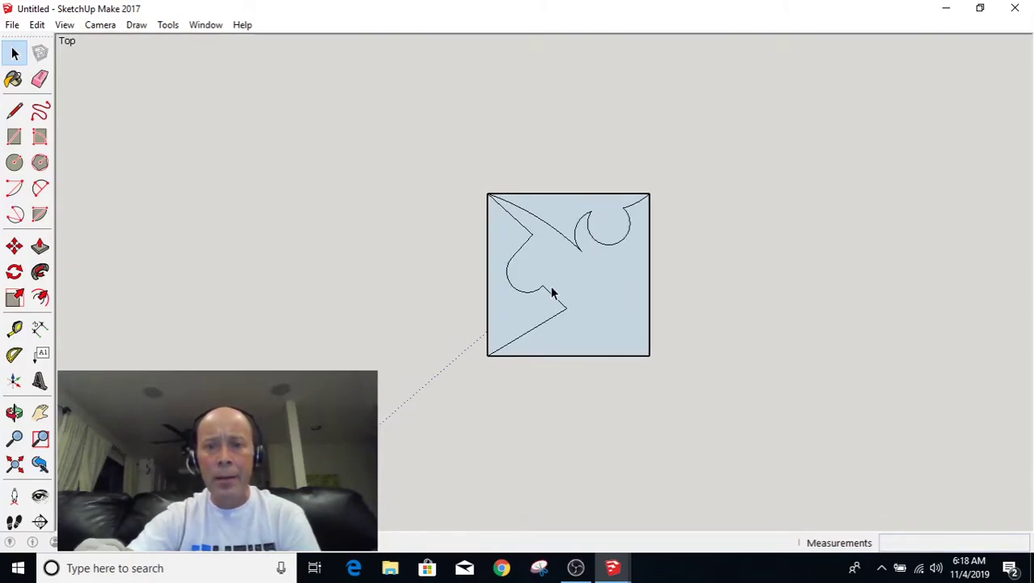
click(498, 232)
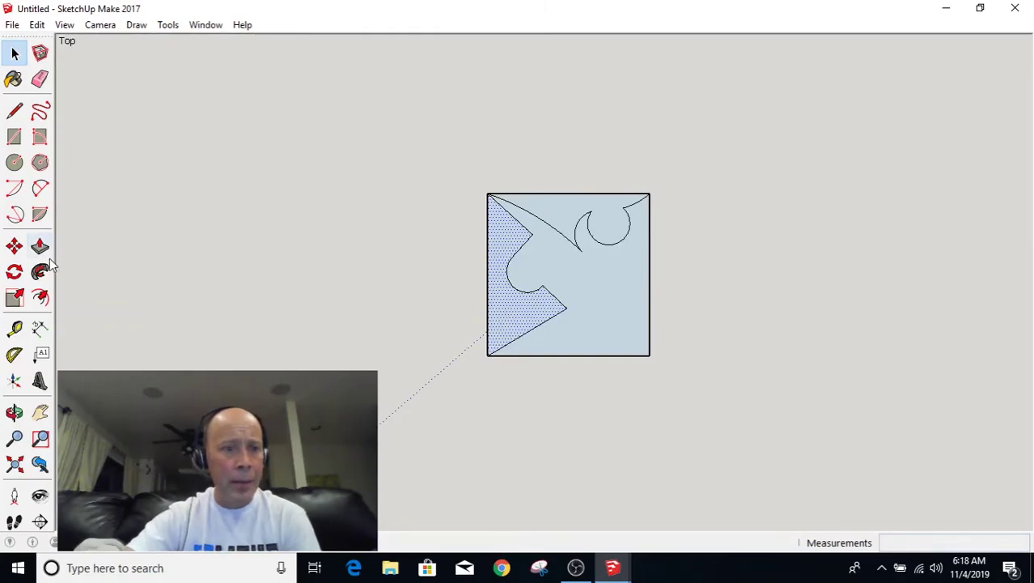
click(16, 277)
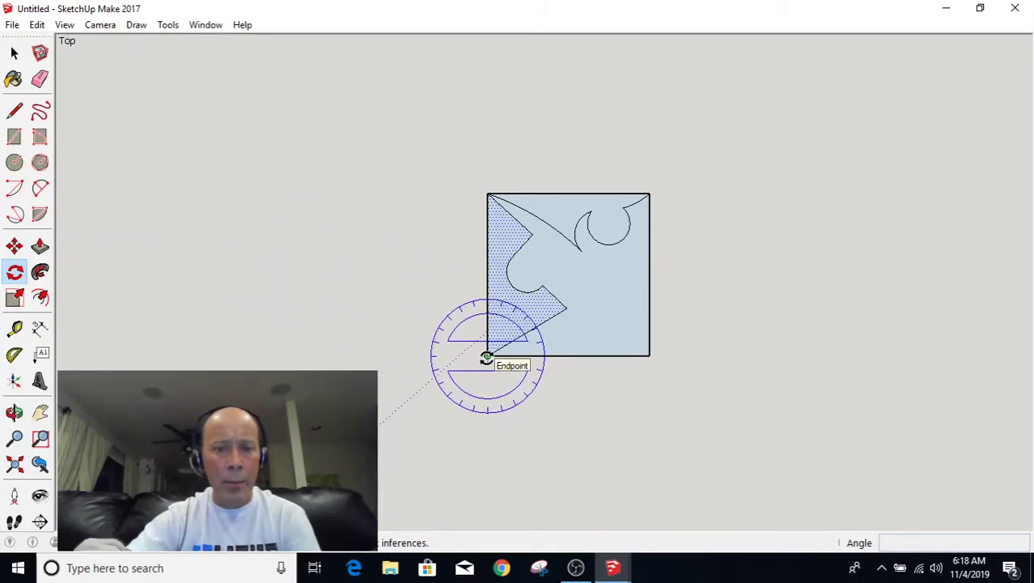
Rotate the left cut region 270° about the bottom-left corner so it sits below the square.
click(486, 357)
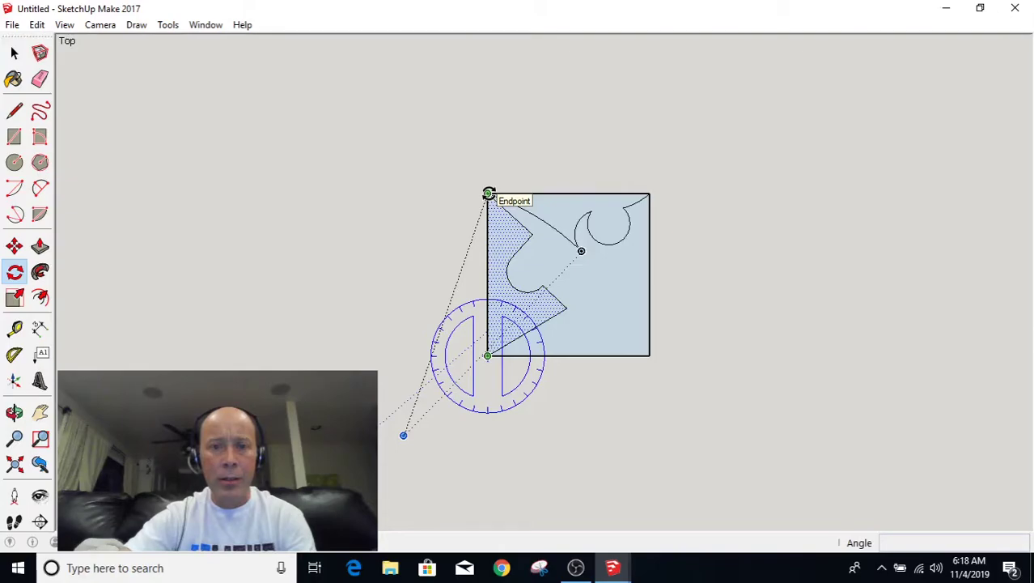
click(489, 193)
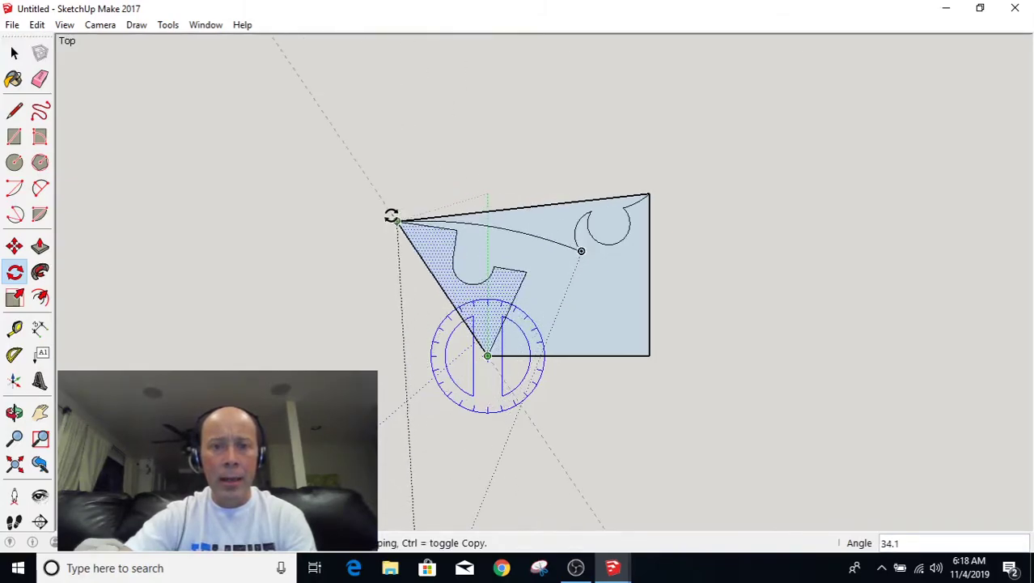
click(391, 216)
key(Escape)
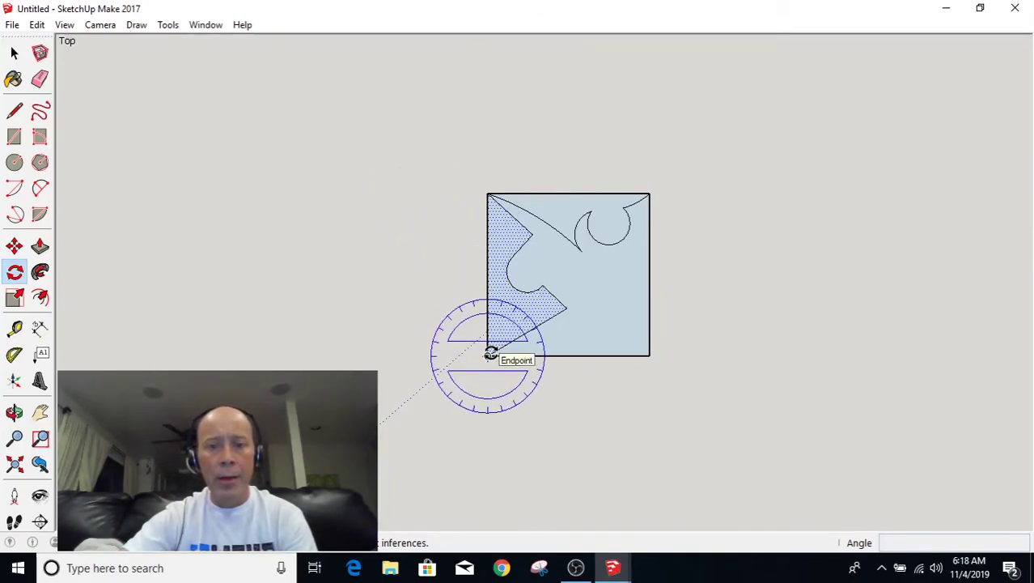
click(488, 355)
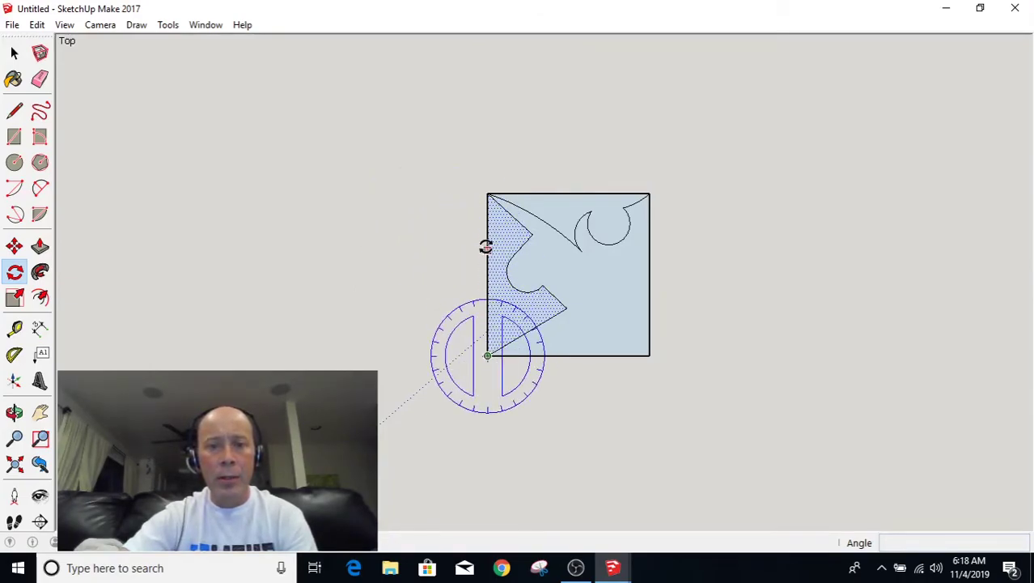
click(490, 196)
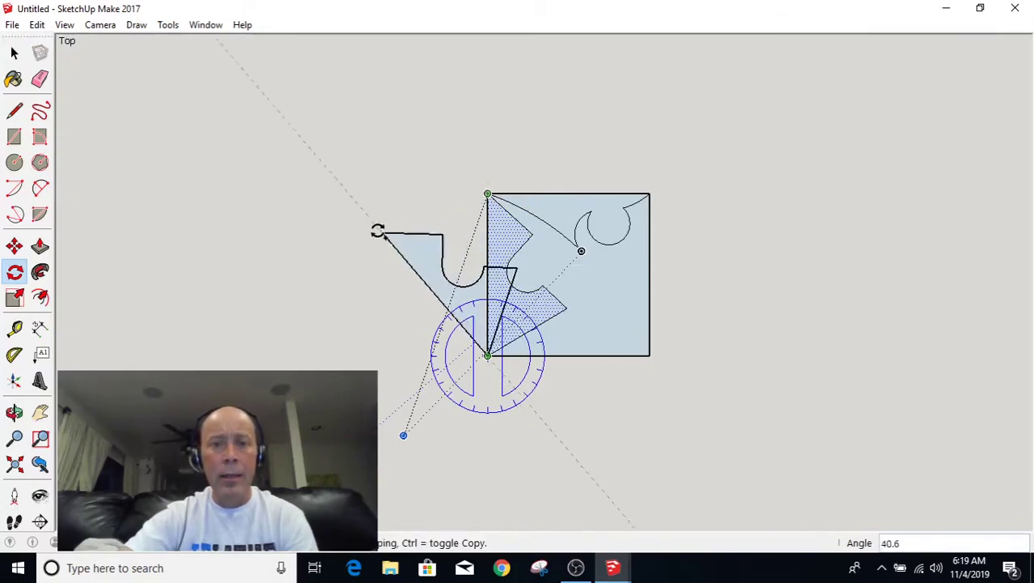
click(657, 356)
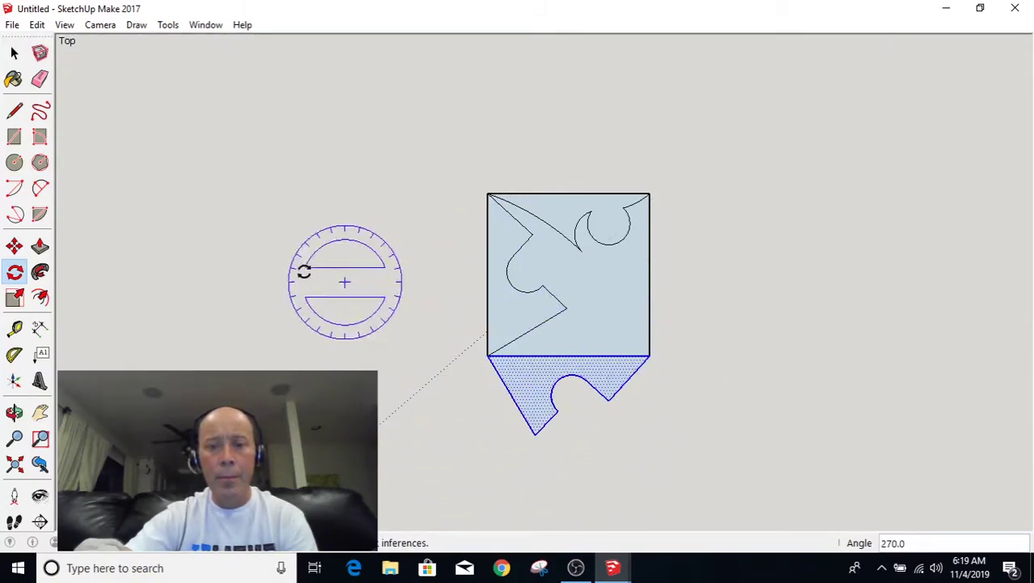
click(13, 53)
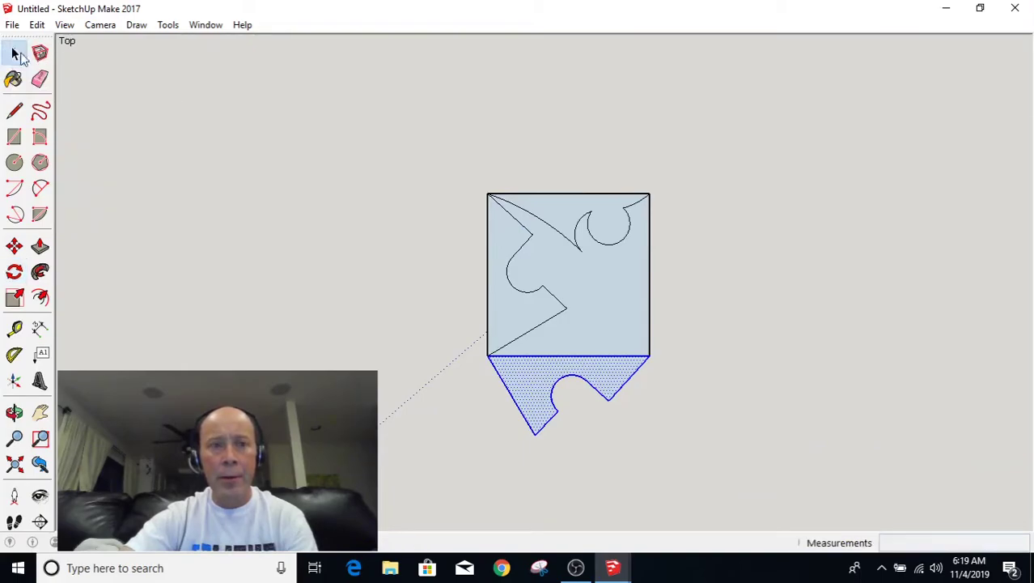
click(334, 182)
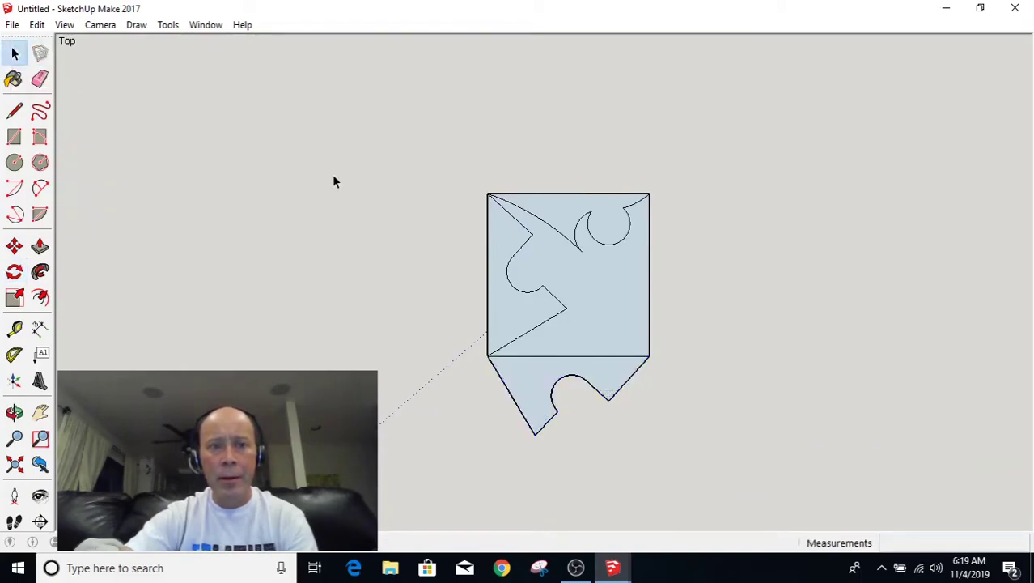
Rotate the top region 270° about the top-right corner onto the square's right side.
click(565, 211)
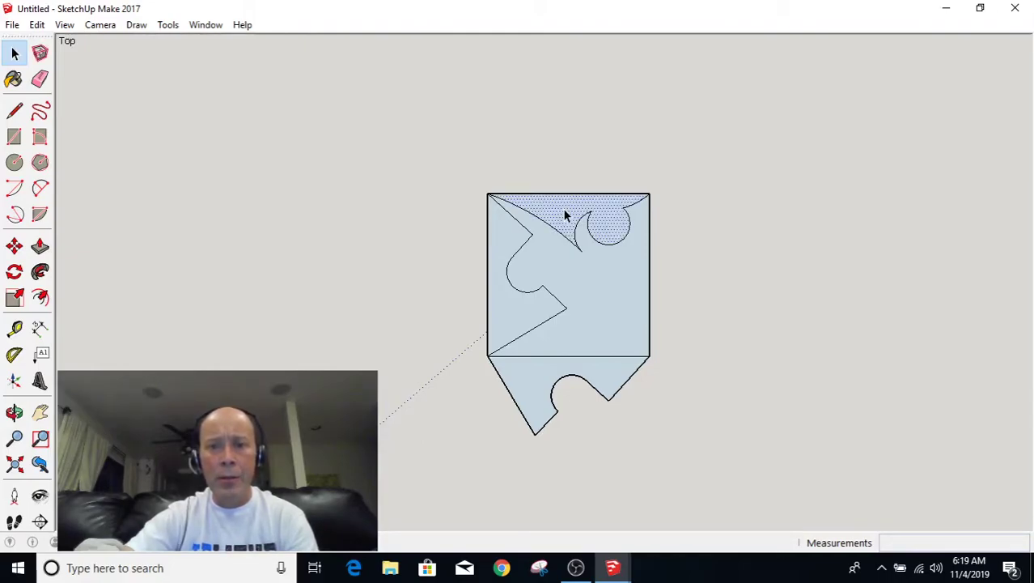
click(15, 272)
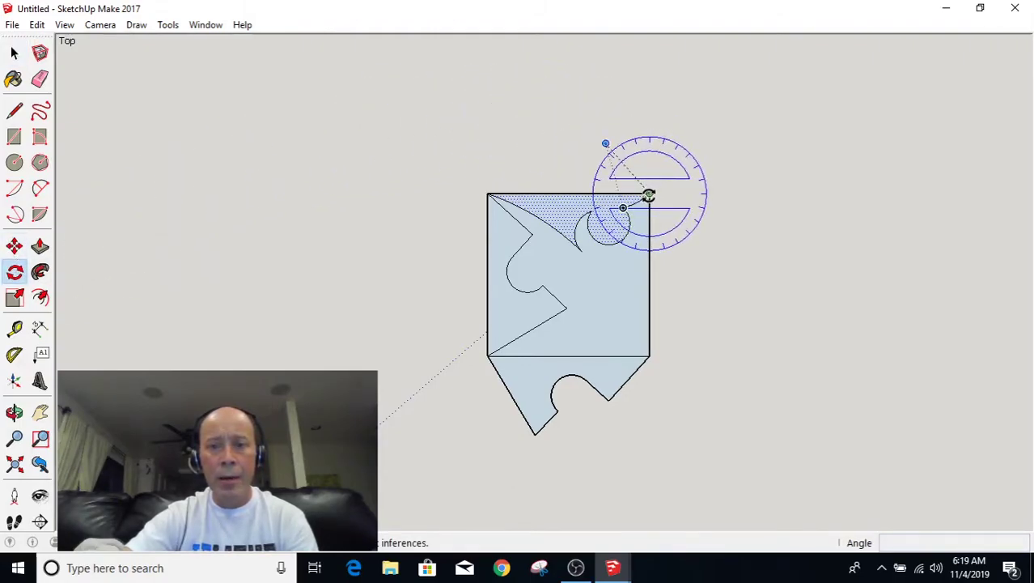
click(650, 195)
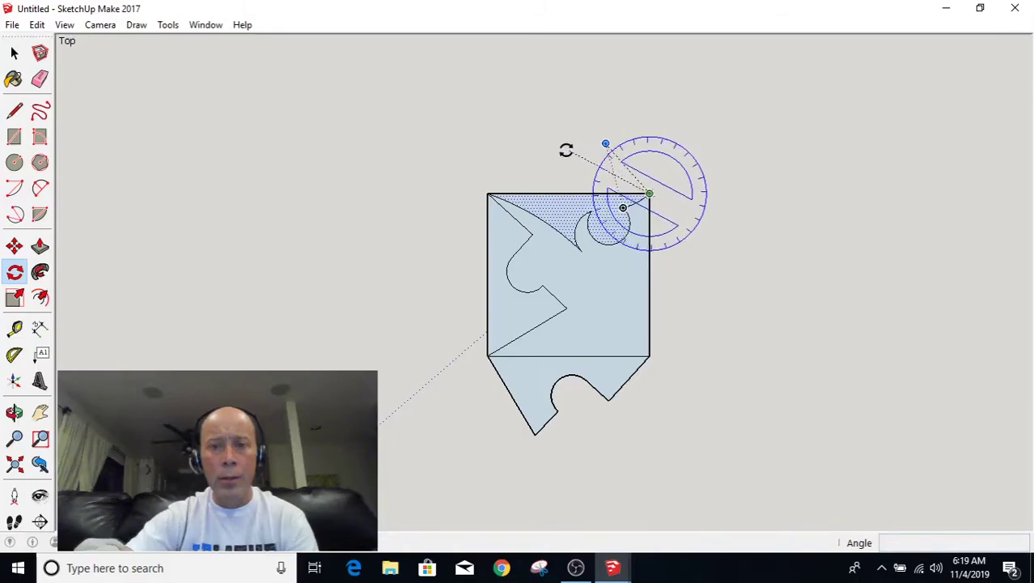
click(490, 196)
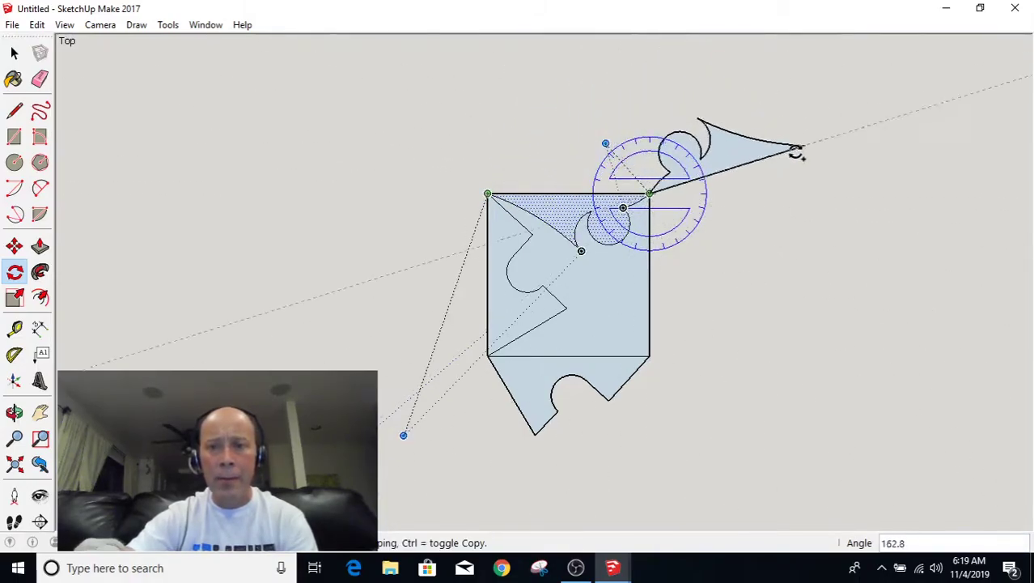
click(655, 366)
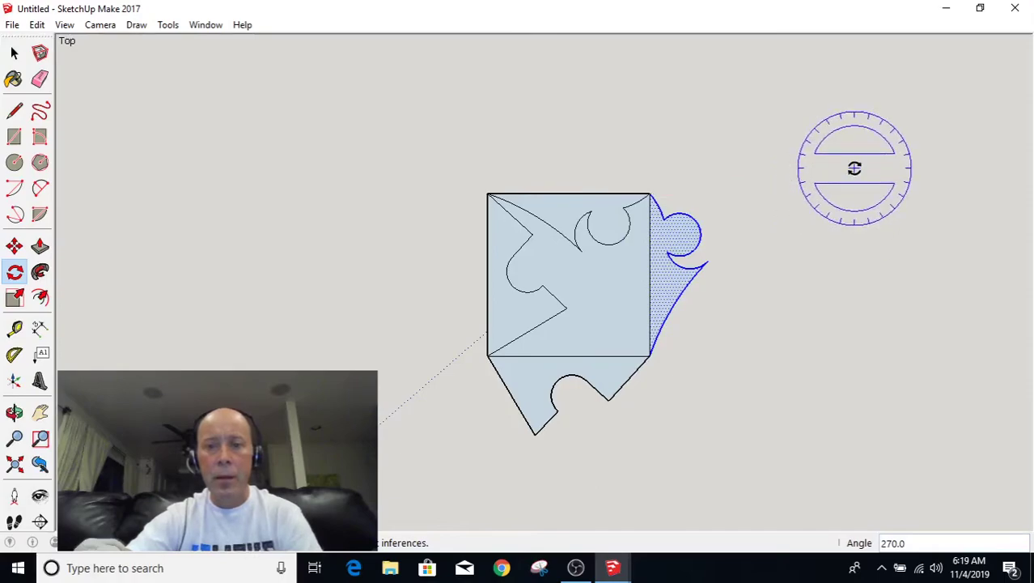
Erase the square's top and left edges plus the inner horizontal and vertical seams.
click(40, 80)
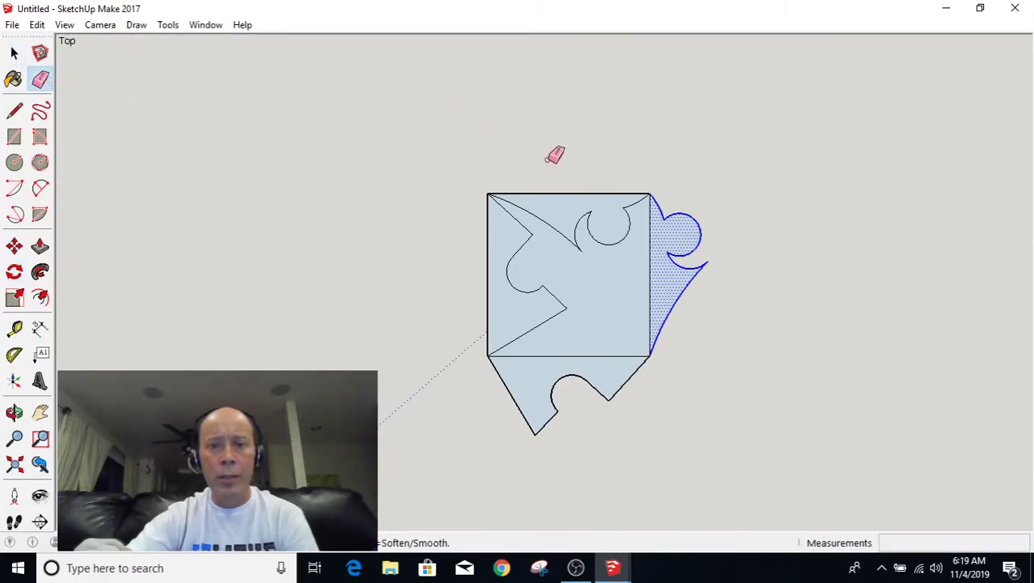
drag(567, 193, 492, 217)
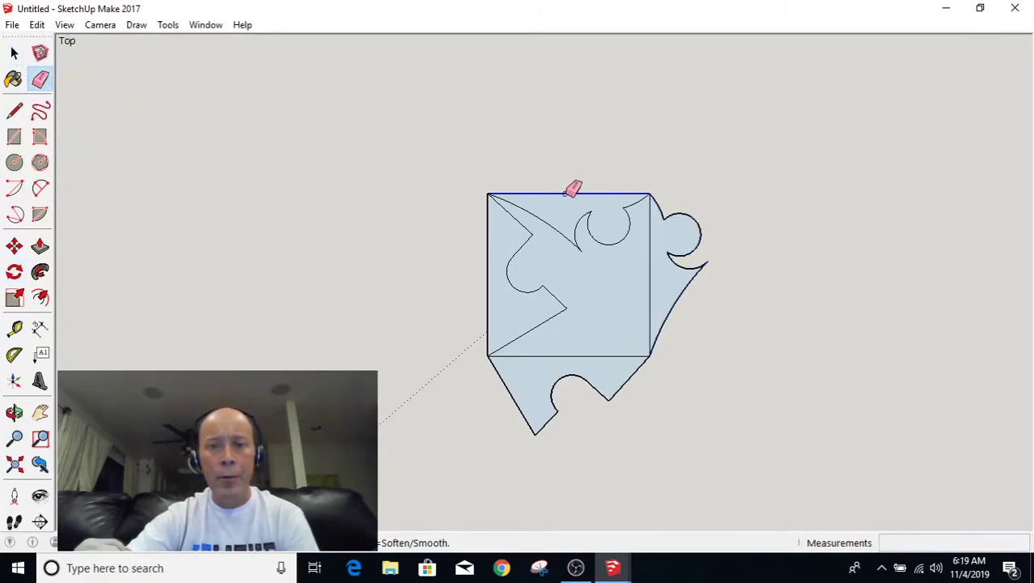
click(488, 221)
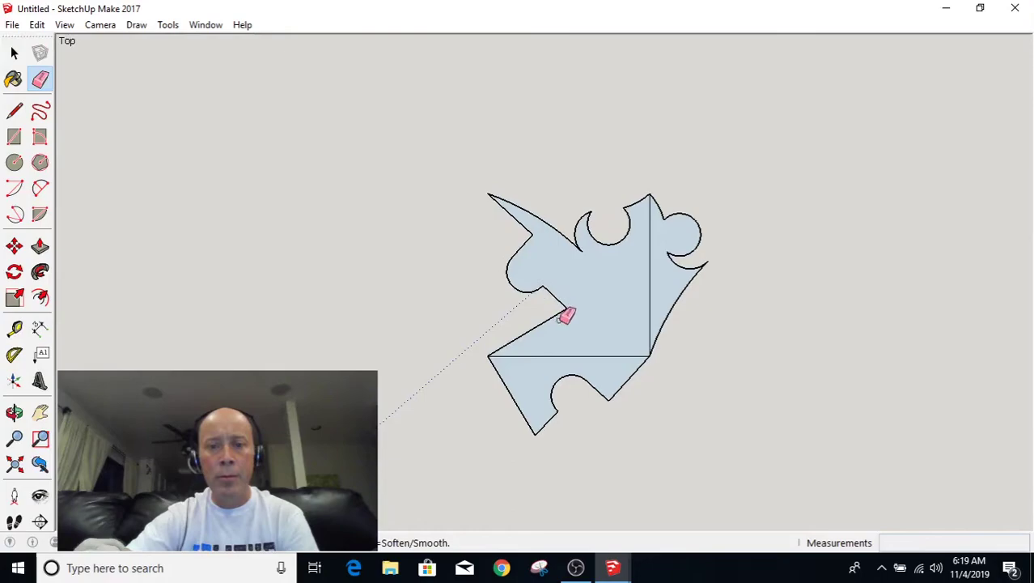
click(588, 356)
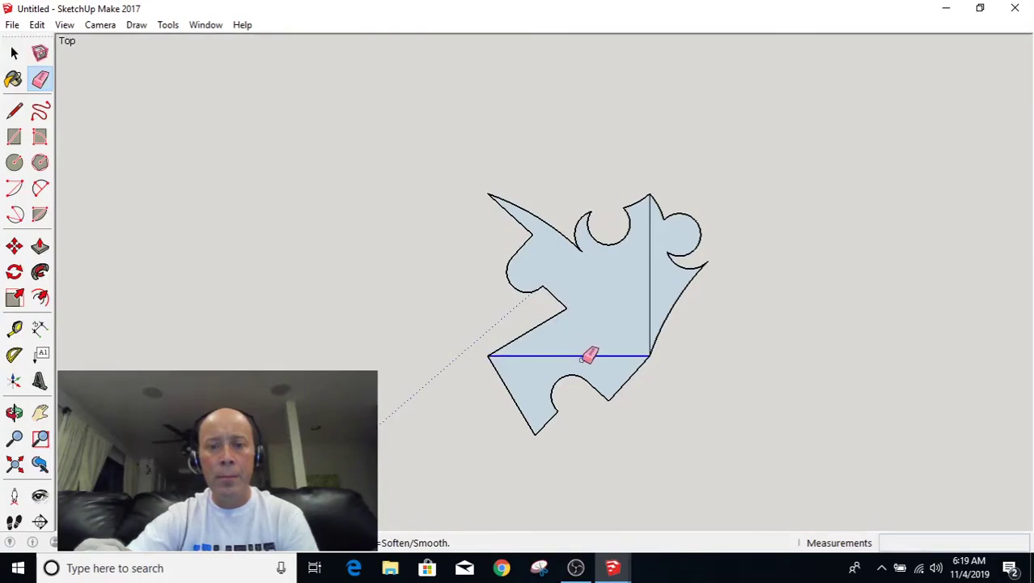
click(649, 304)
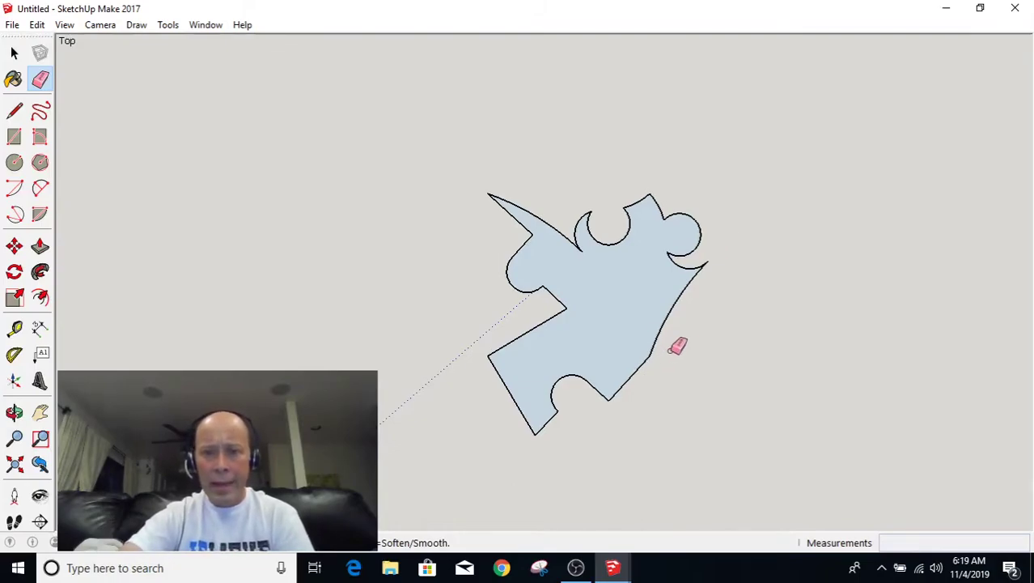
scroll(690, 332, up, 2)
scroll(690, 331, up, 2)
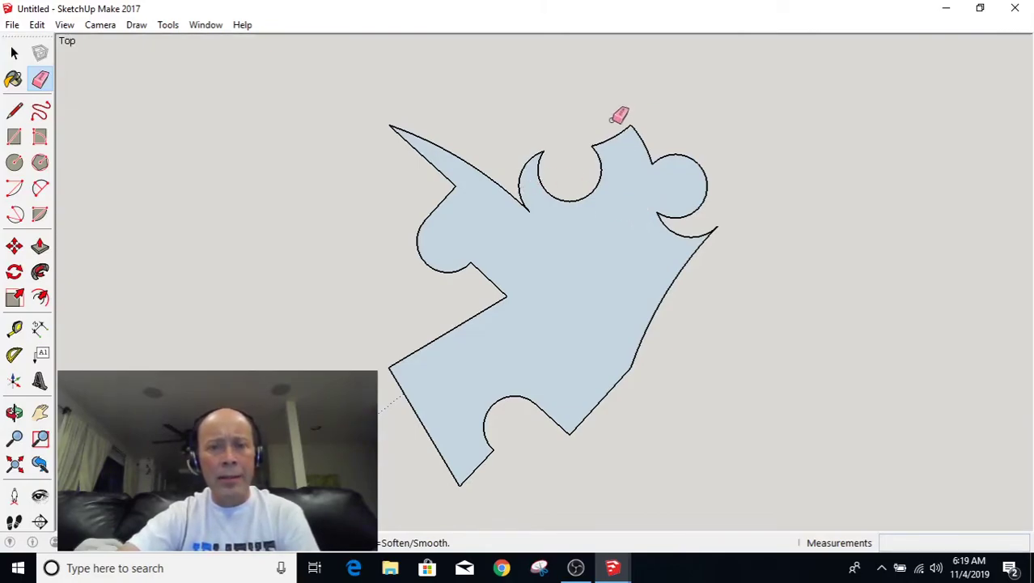
scroll(615, 121, down, 2)
scroll(599, 89, down, 1)
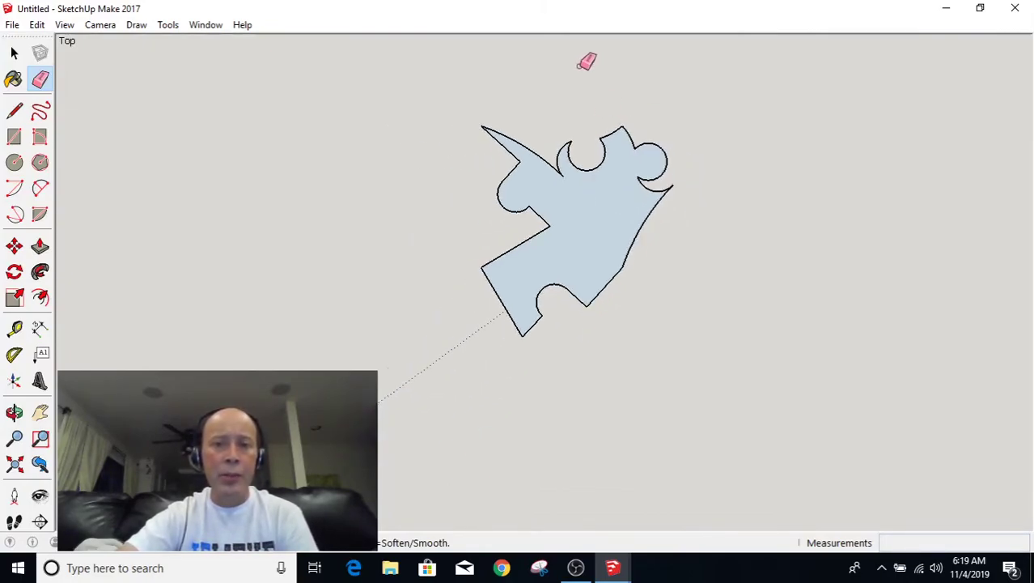
scroll(581, 50, up, 1)
scroll(589, 89, down, 2)
scroll(658, 398, down, 2)
scroll(635, 231, down, 1)
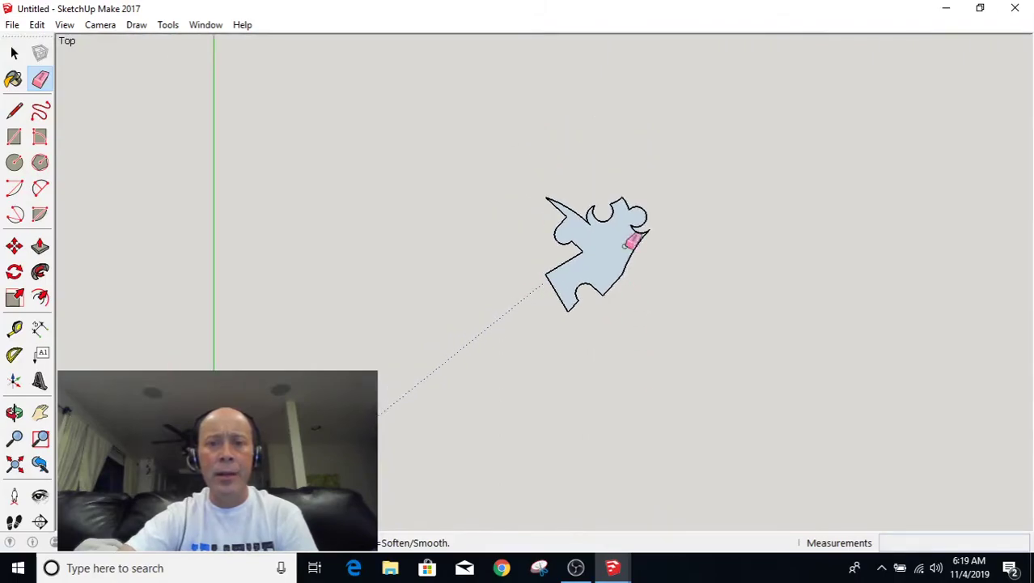
scroll(561, 184, up, 2)
click(13, 50)
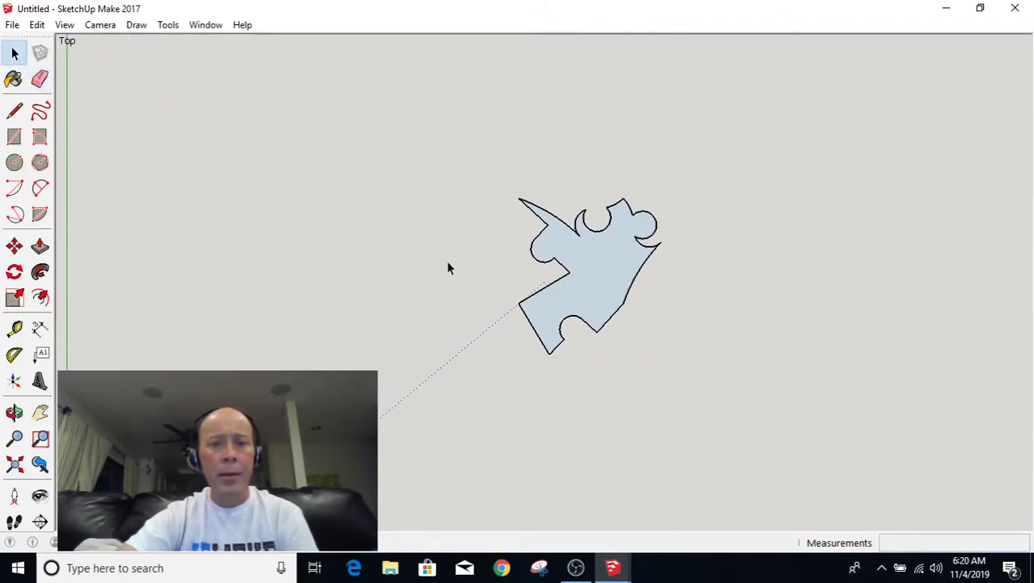
Box-select the whole puzzle face with its edges and make it a group.
double_click(592, 267)
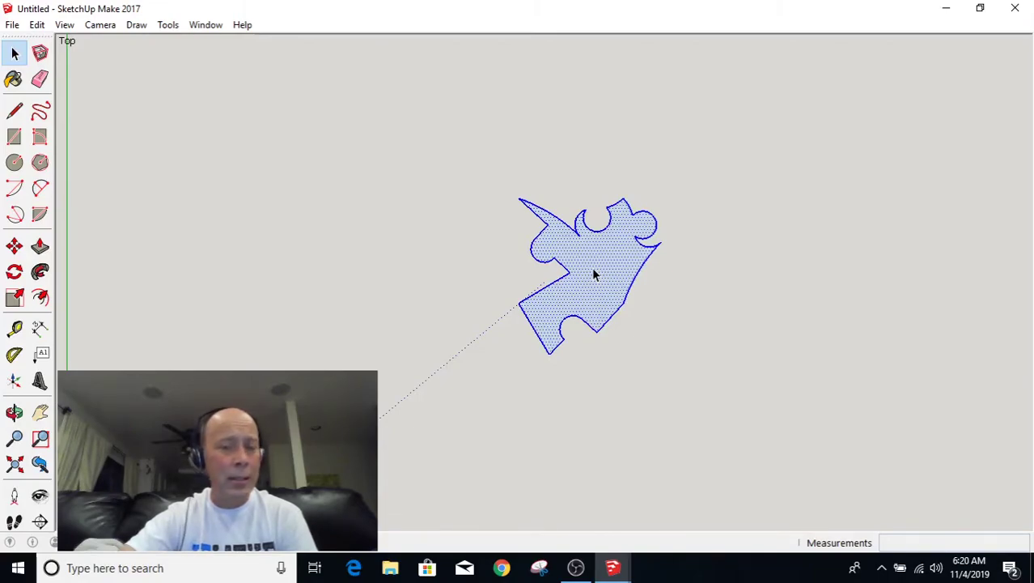
click(402, 211)
double_click(592, 261)
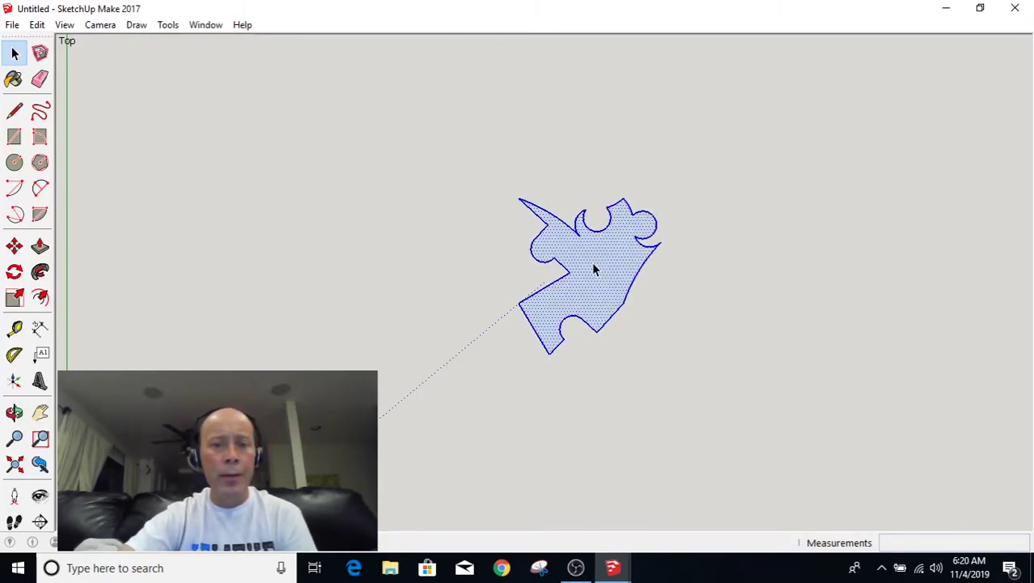
click(438, 247)
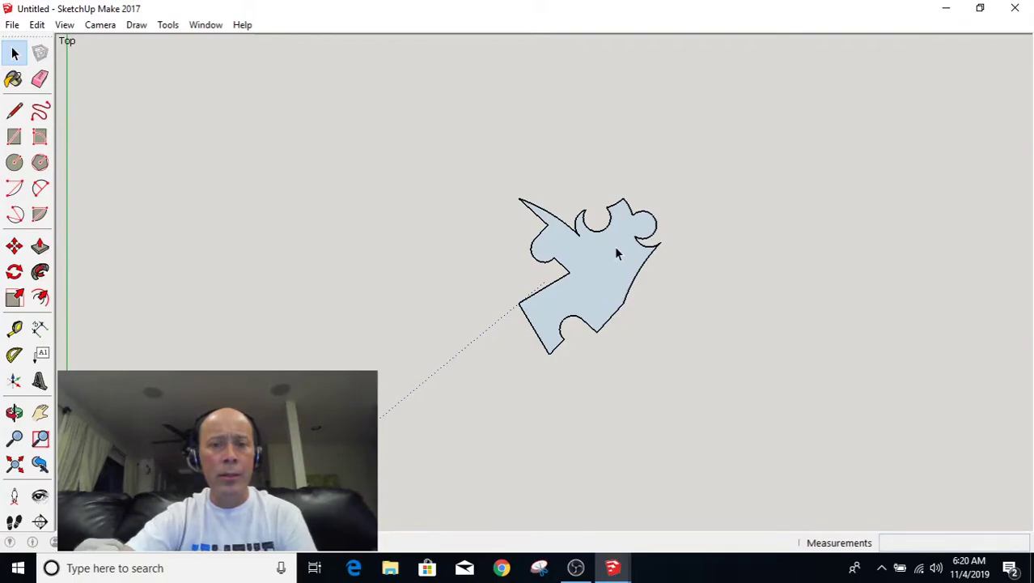
double_click(615, 248)
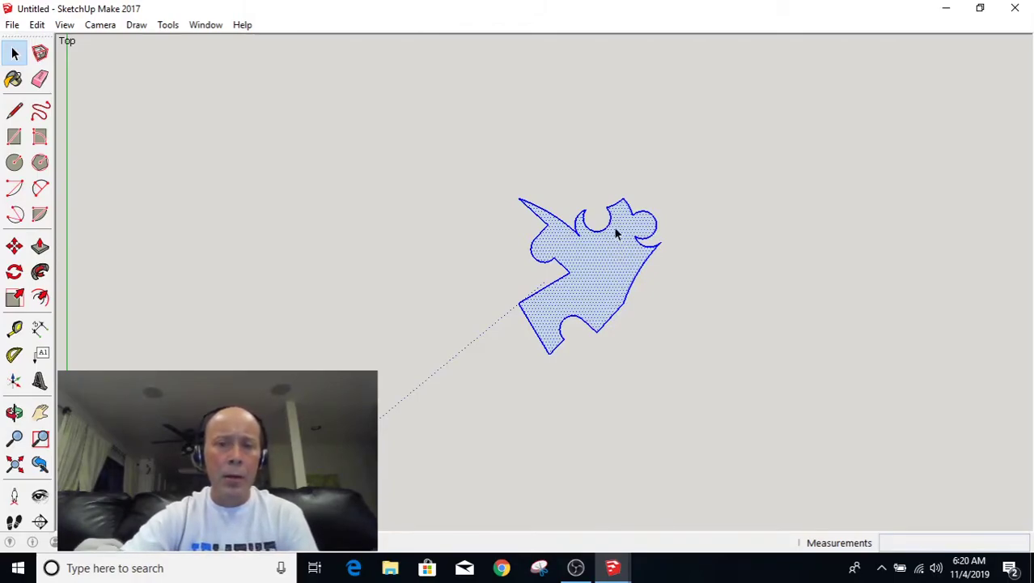
click(524, 126)
drag(393, 97, 794, 512)
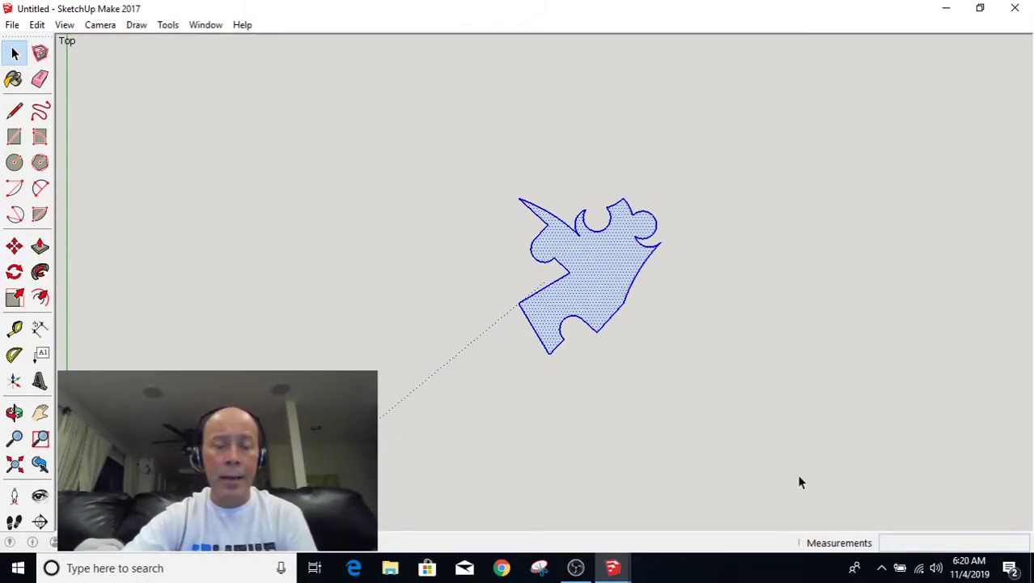
right_click(608, 278)
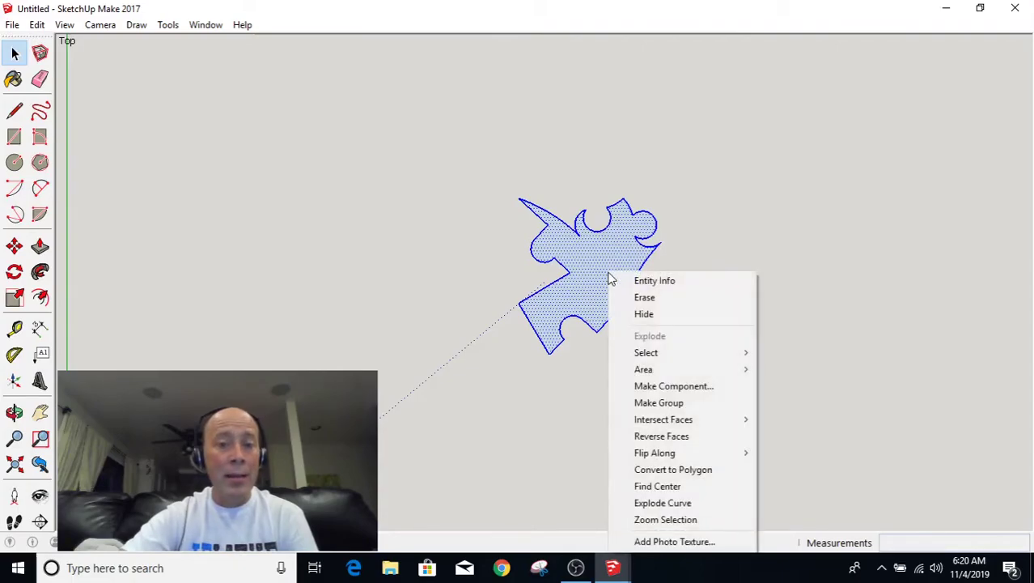
click(677, 403)
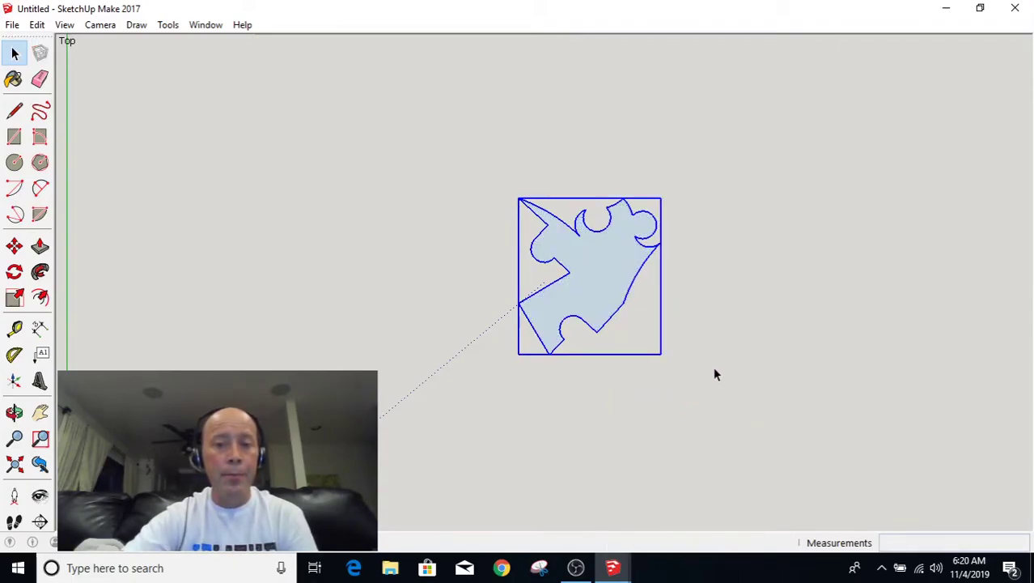
Check that the piece selects as one group, leaving the group selected.
click(612, 386)
scroll(644, 242, up, 2)
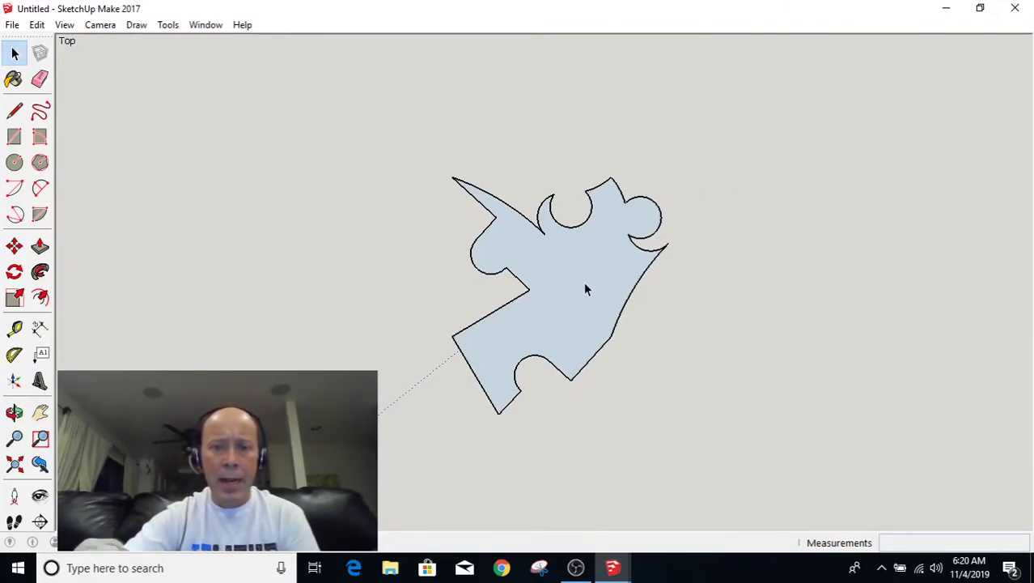
click(584, 283)
click(782, 253)
click(602, 237)
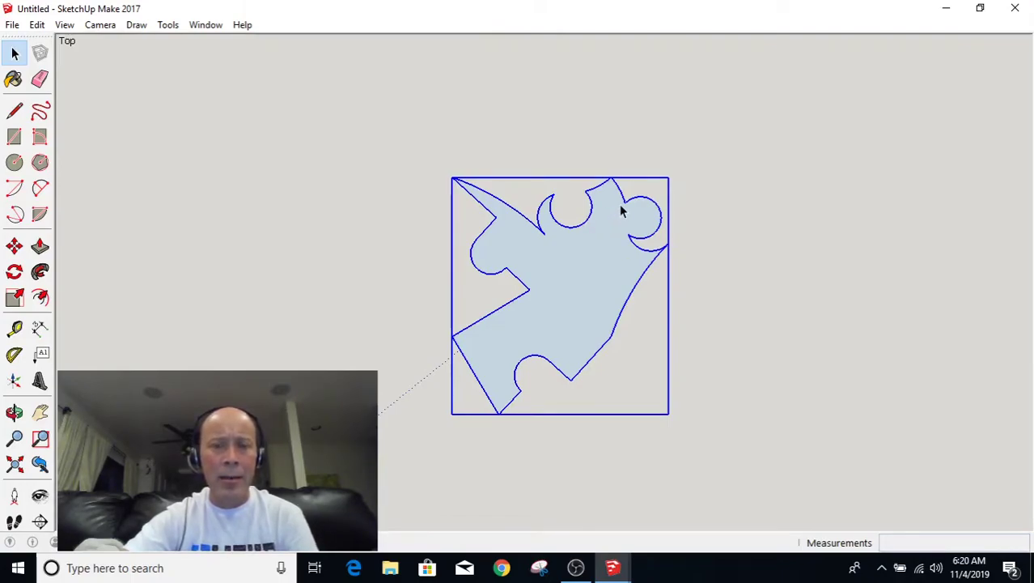
Try a 90° rotated copy of the puzzle group, then undo the misplaced copy.
click(13, 272)
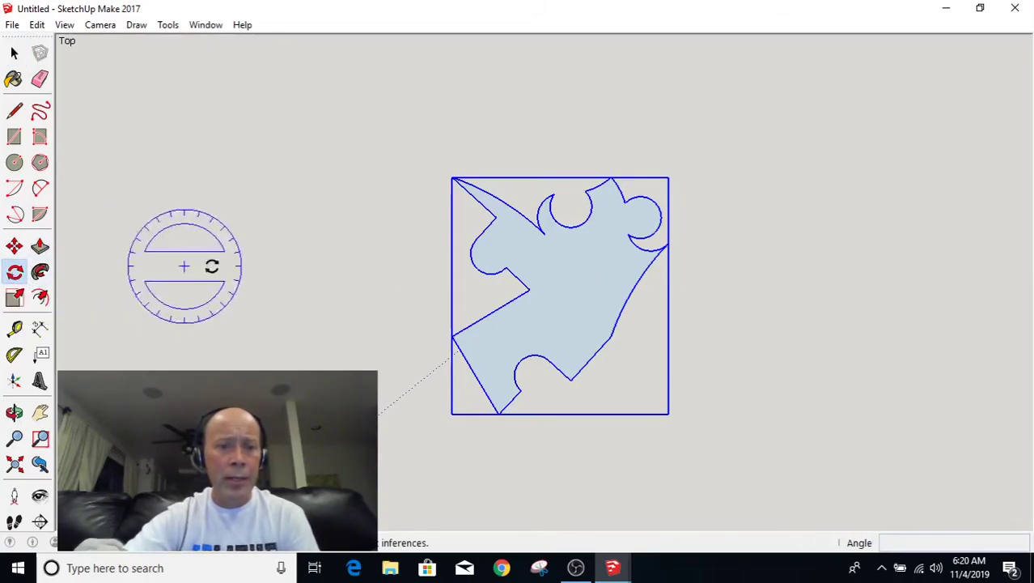
click(503, 270)
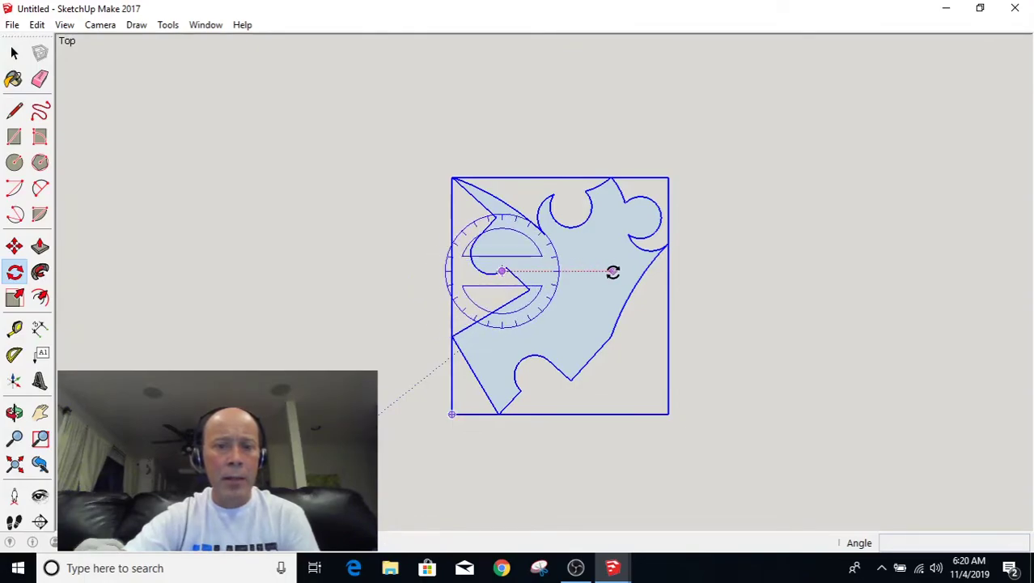
click(817, 272)
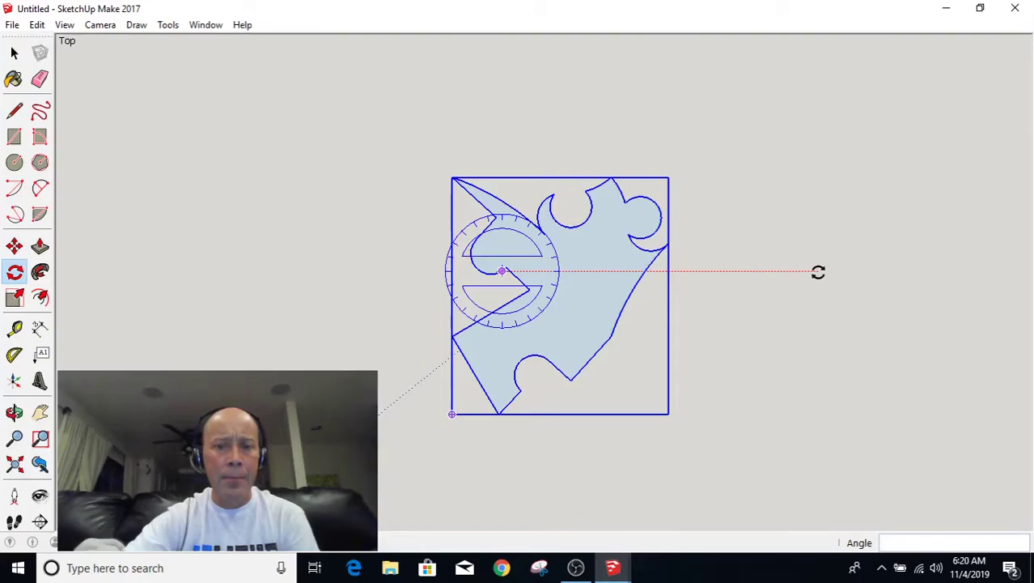
key(Escape)
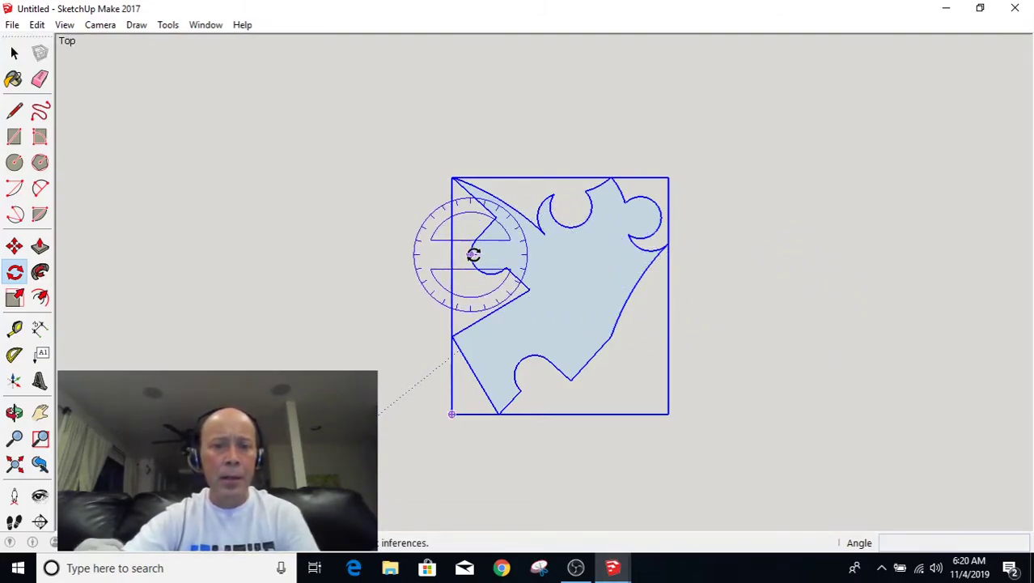
click(471, 254)
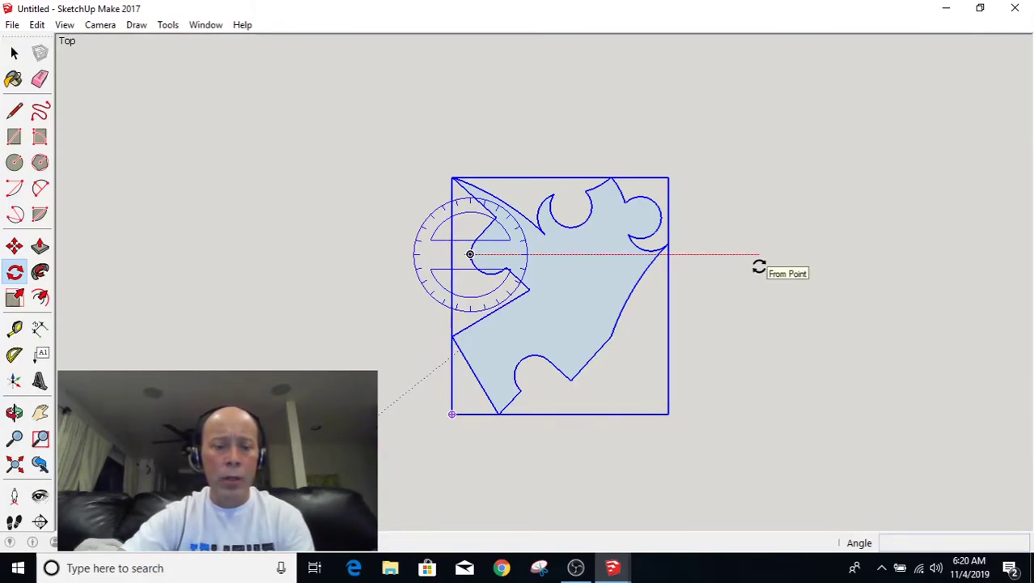
click(760, 267)
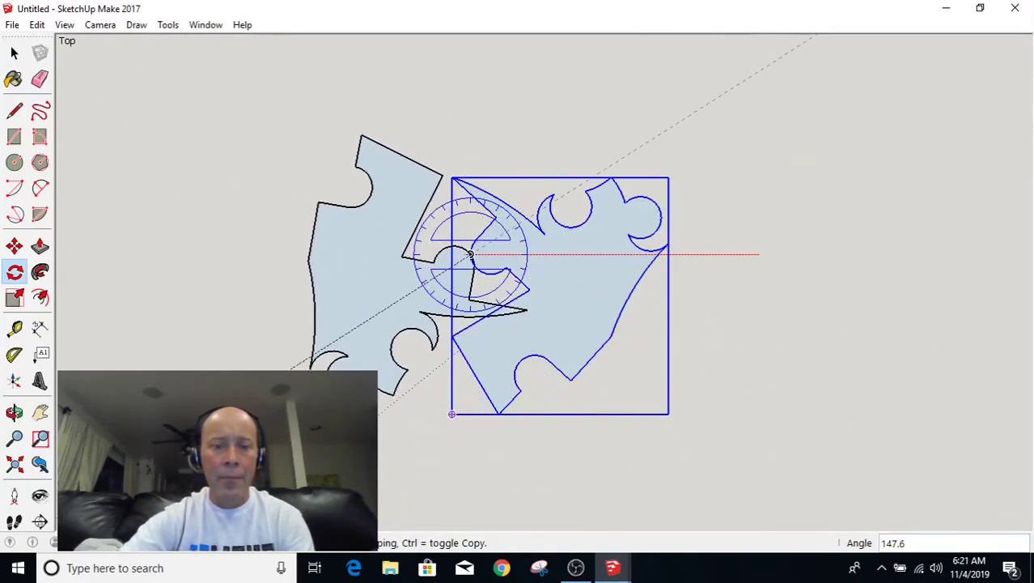
text(90)
key(Return)
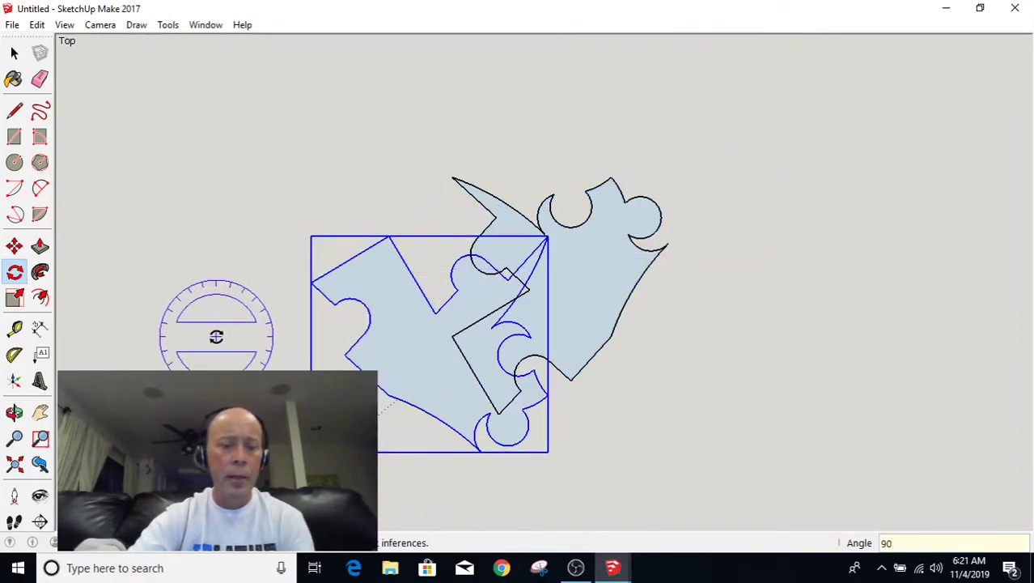
key(ctrl+z)
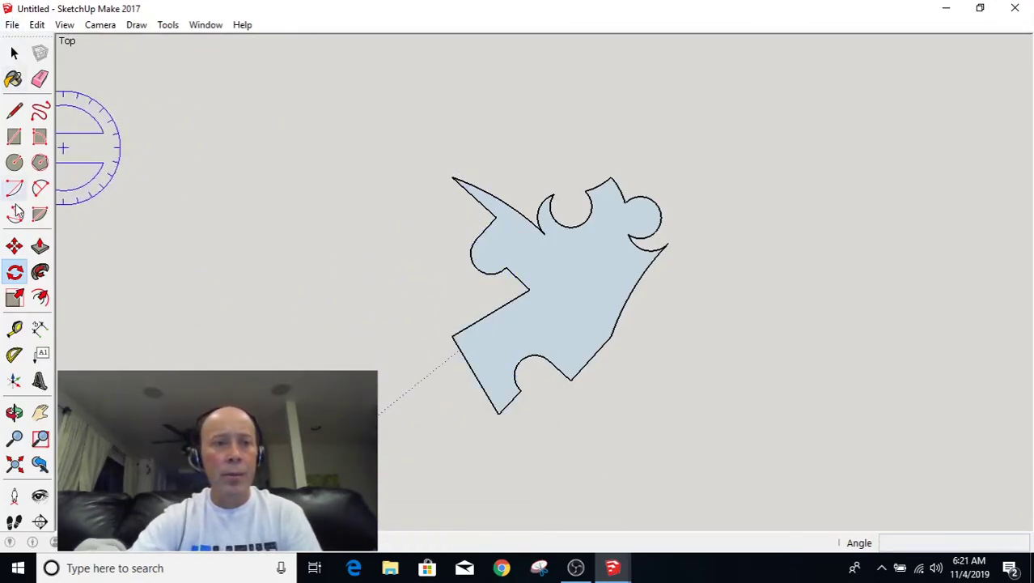
Rotate-copy the group 90° around the left notch corner, starting along the red axis.
click(15, 246)
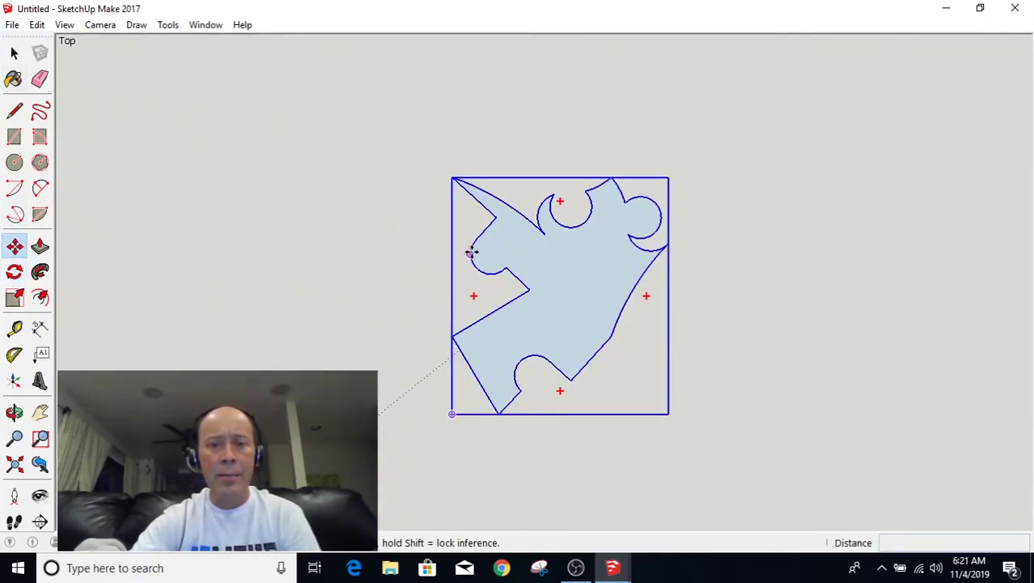
click(14, 272)
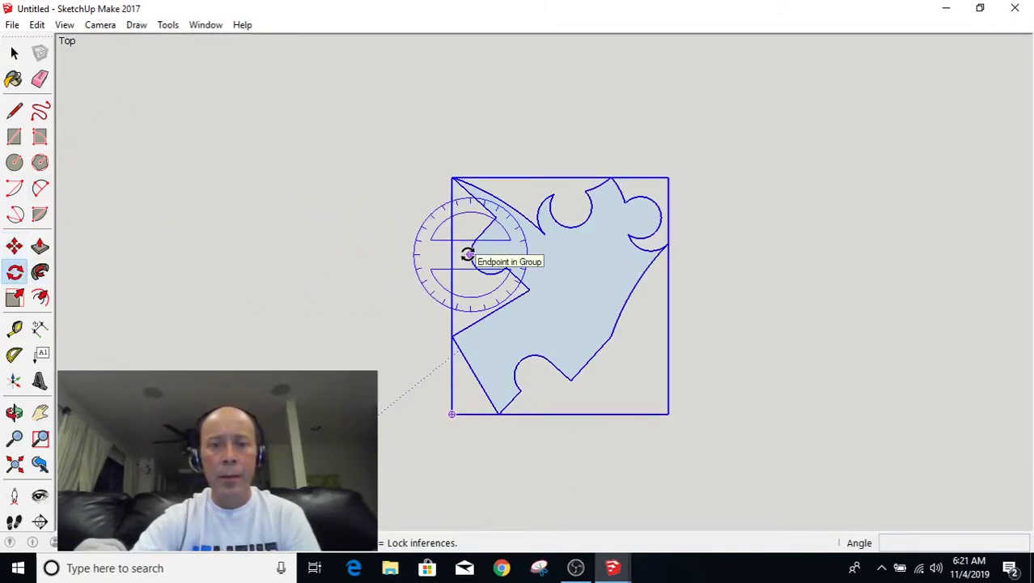
click(468, 255)
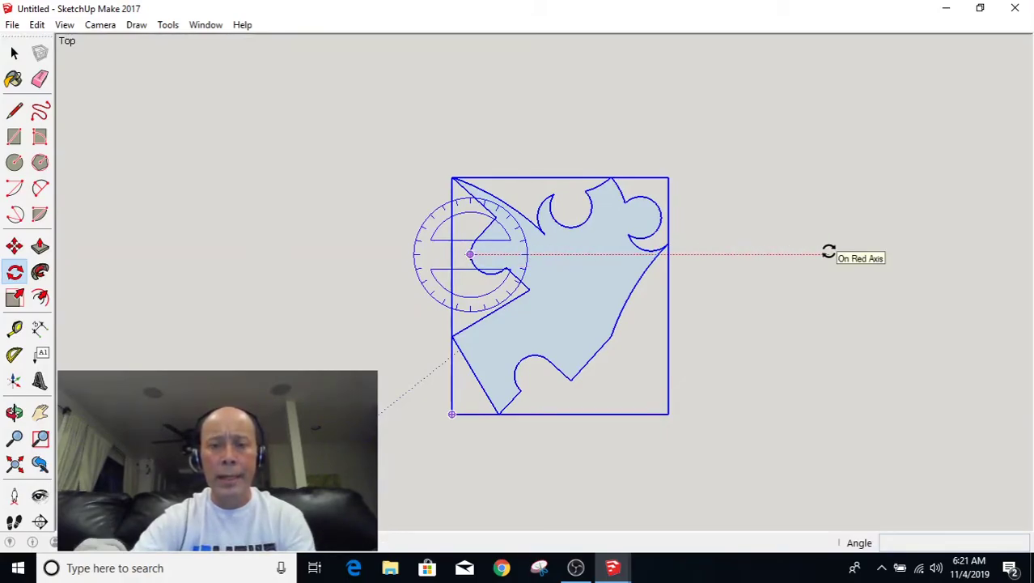
click(829, 253)
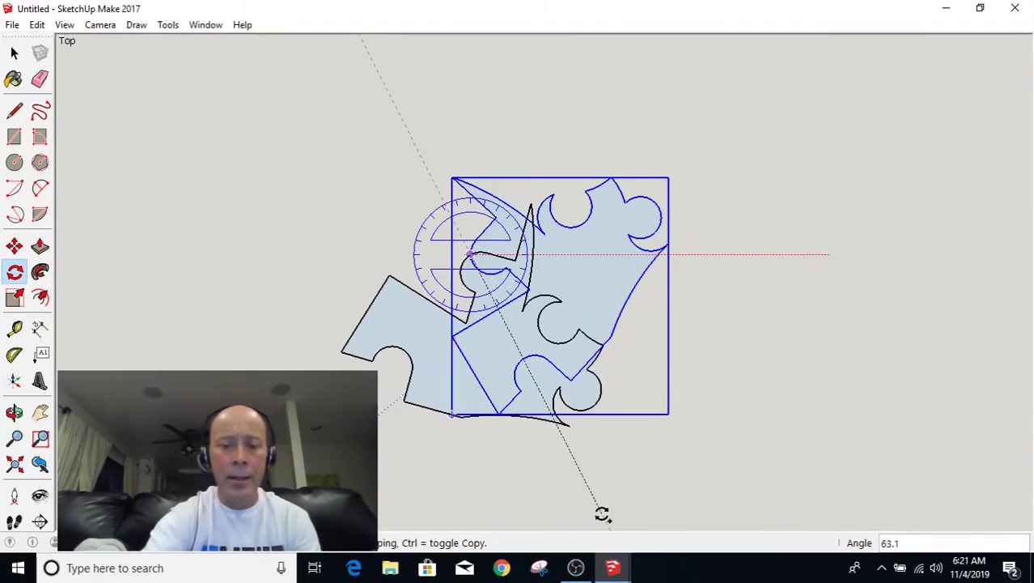
text(90)
key(Return)
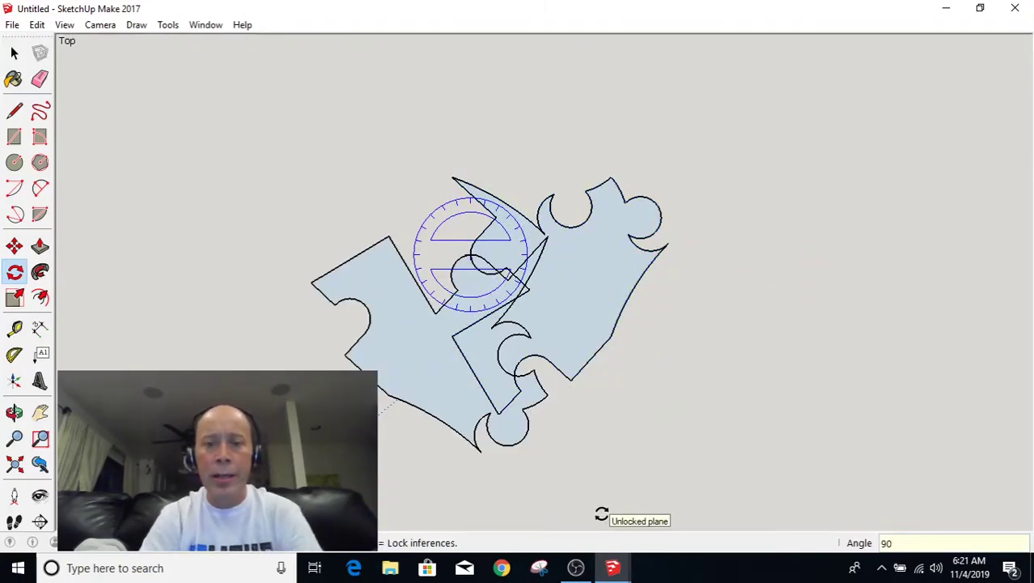
click(15, 247)
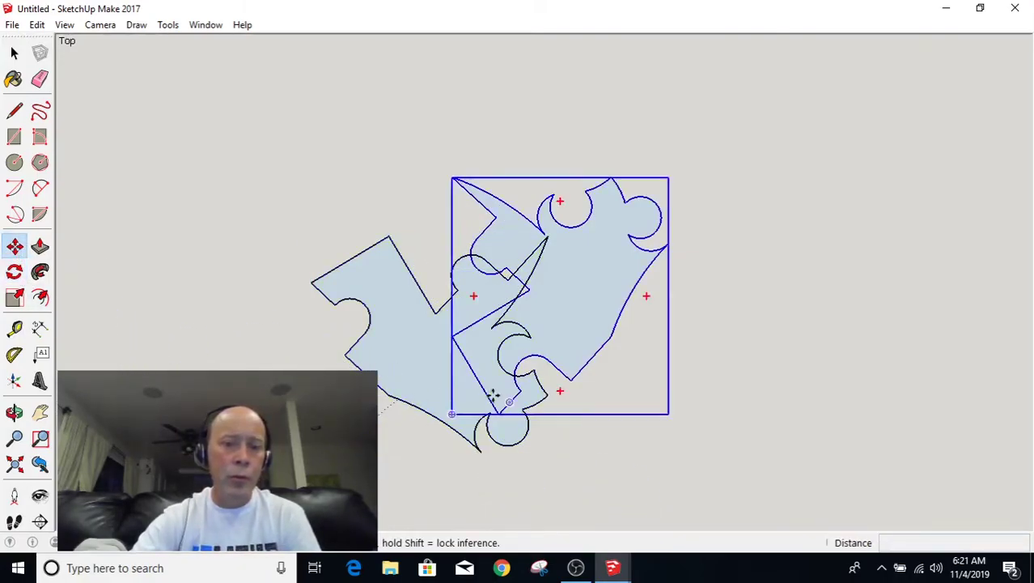
Move the rotated copy by its corner point next to the original piece.
click(412, 351)
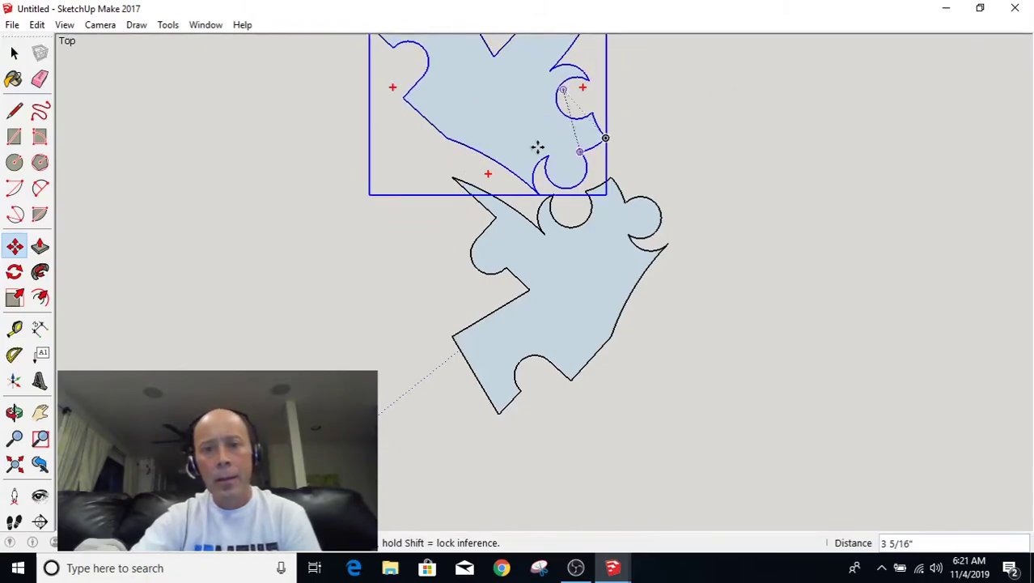
scroll(526, 143, up, 3)
scroll(514, 142, up, 1)
scroll(515, 143, up, 2)
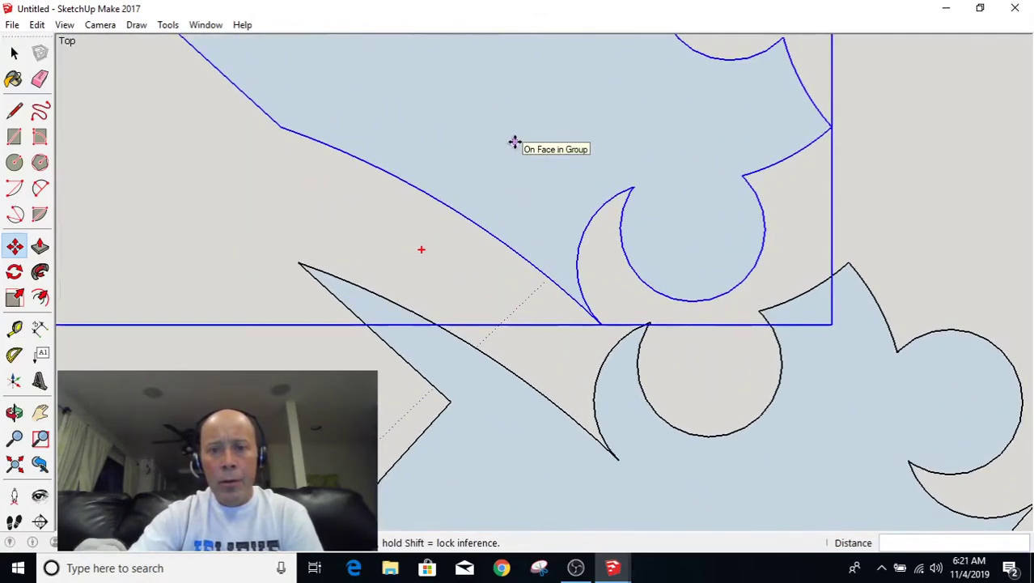
click(634, 186)
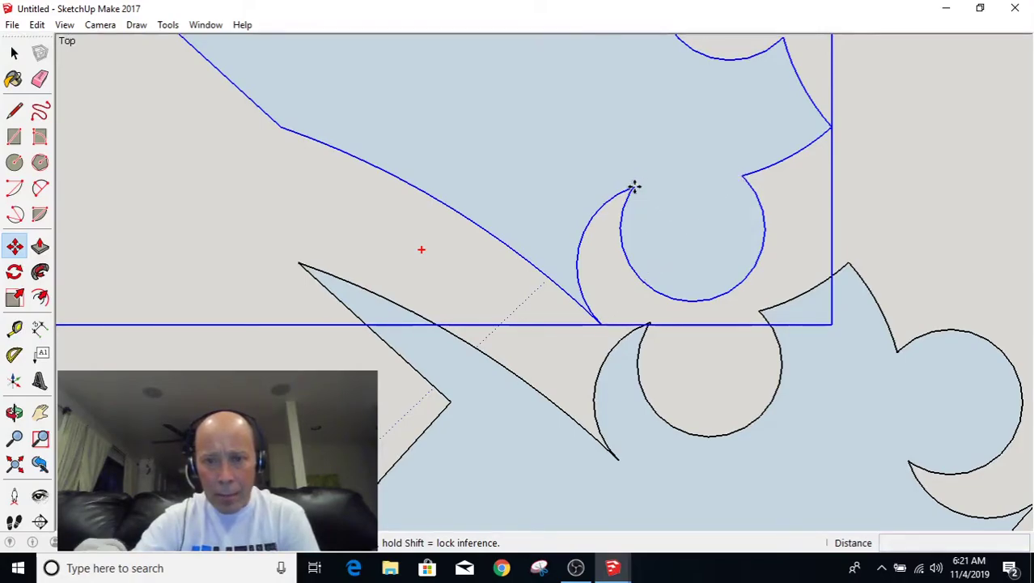
click(652, 321)
scroll(651, 321, down, 3)
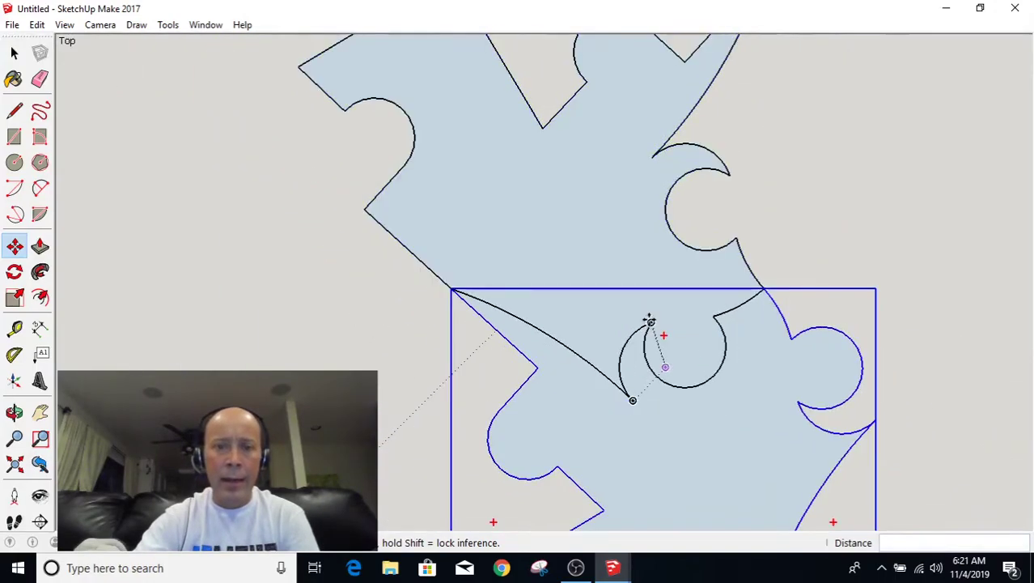
scroll(648, 314, down, 2)
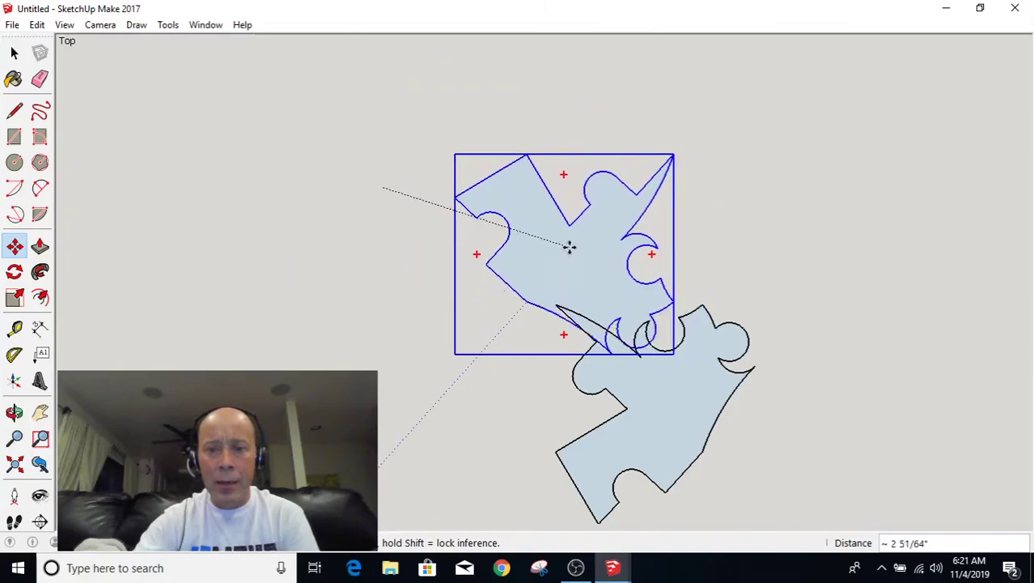
click(604, 186)
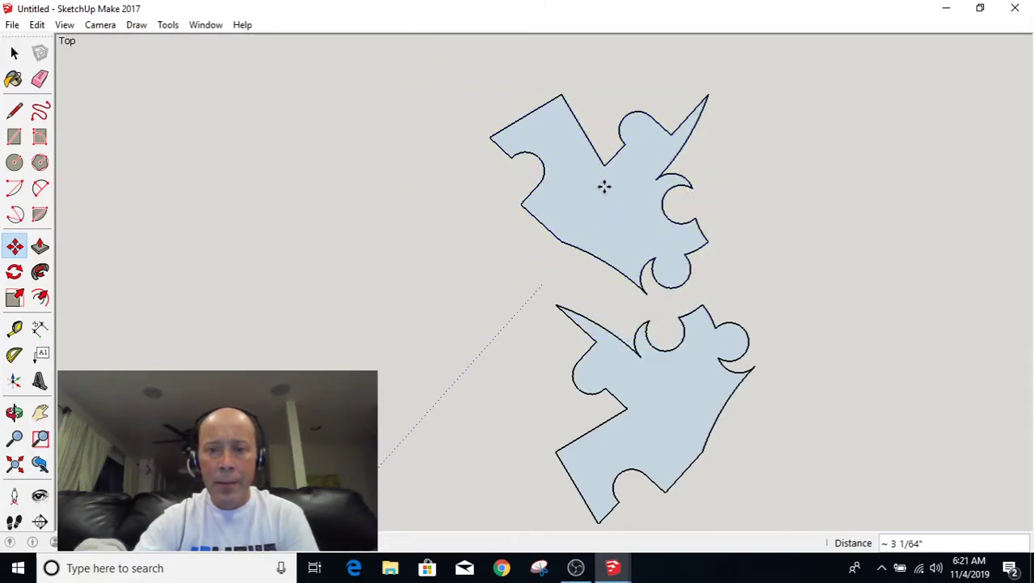
Move the piece by its arc endpoint so its knob snaps into the other's notch.
scroll(656, 243, up, 2)
scroll(660, 255, up, 3)
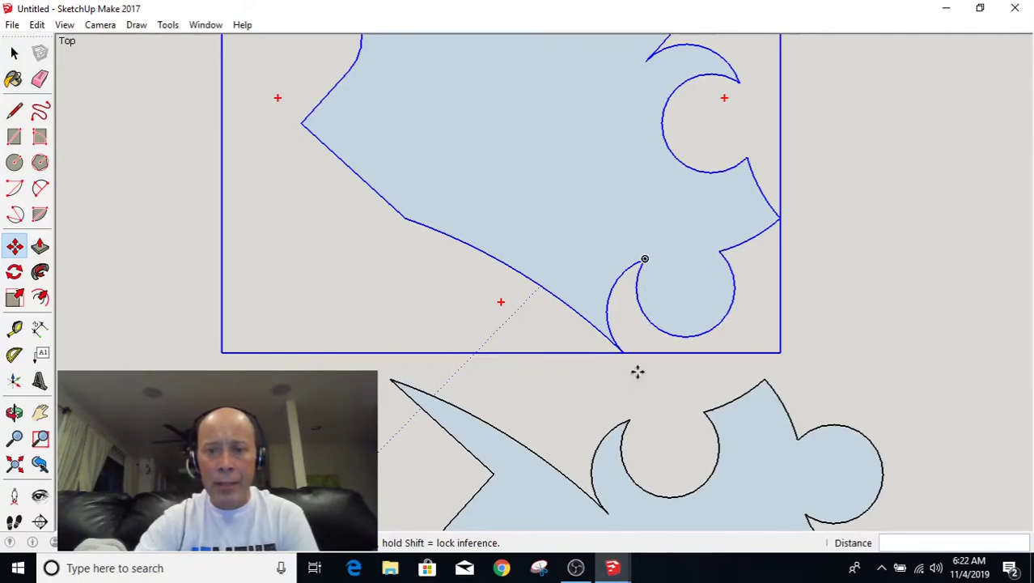
click(647, 257)
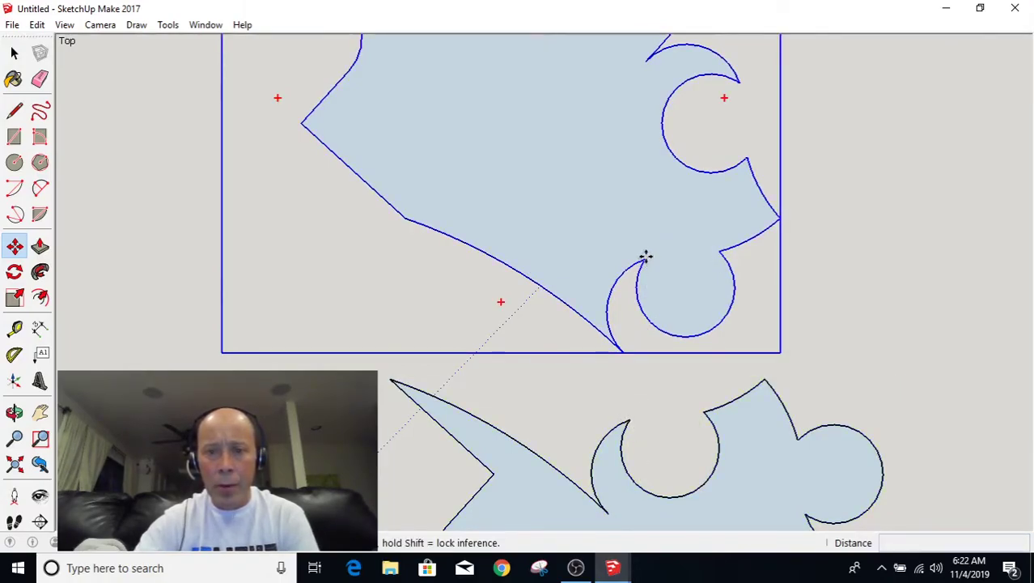
click(630, 420)
scroll(629, 397, down, 3)
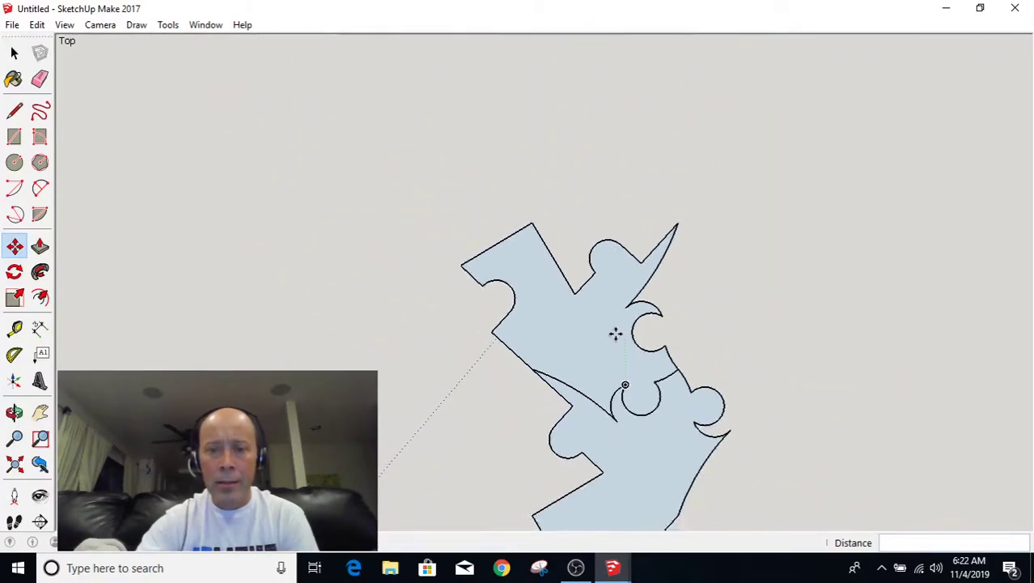
scroll(615, 332, down, 1)
Box-select both interlocking puzzle pieces.
key(space)
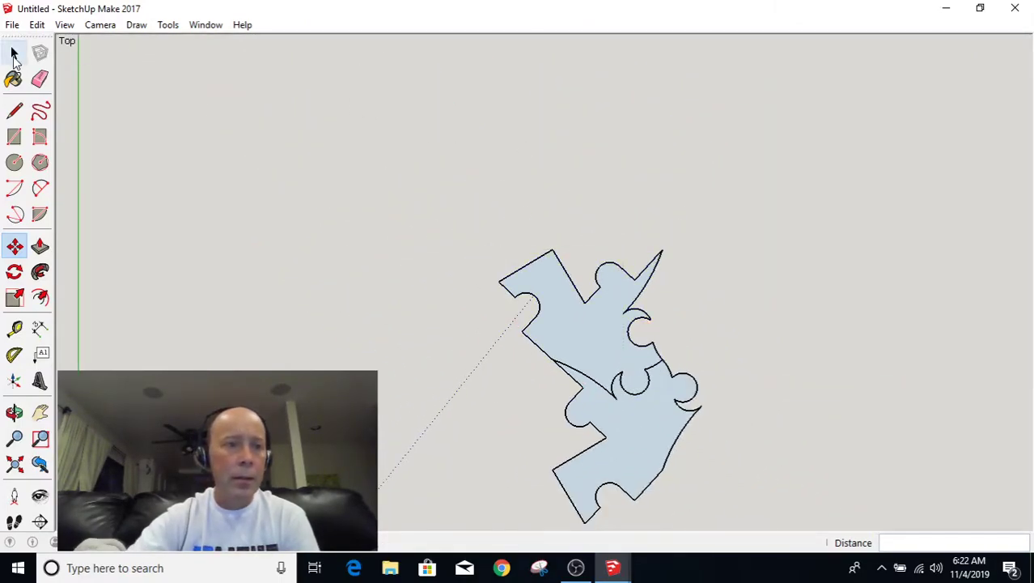
scroll(121, 105, down, 1)
scroll(202, 125, down, 2)
mouse_move(287, 111)
mouse_down()
mouse_move(647, 566)
mouse_move(677, 462)
mouse_up()
Make a 180° rotated copy of the selected pair of pieces.
click(14, 271)
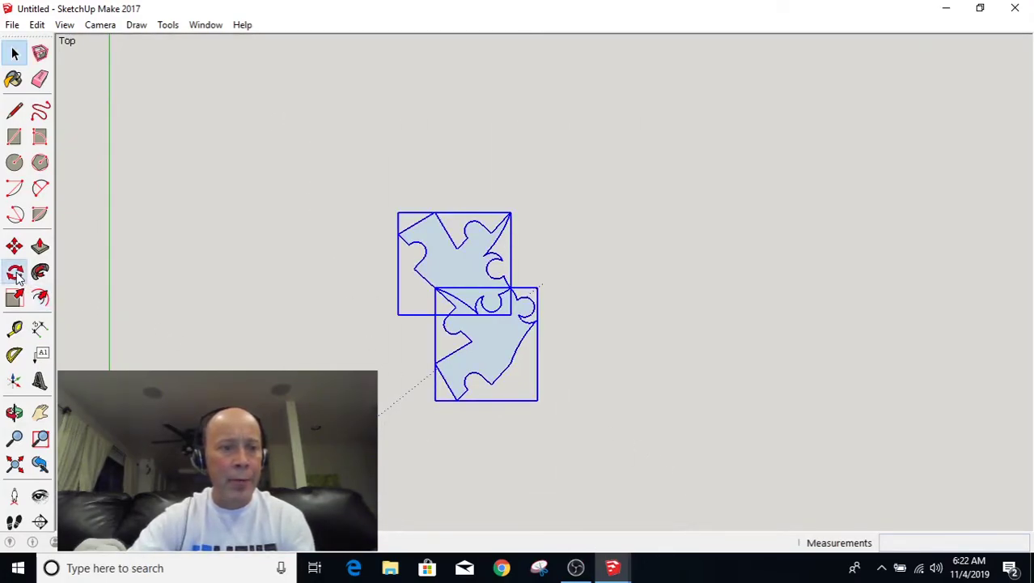
click(417, 297)
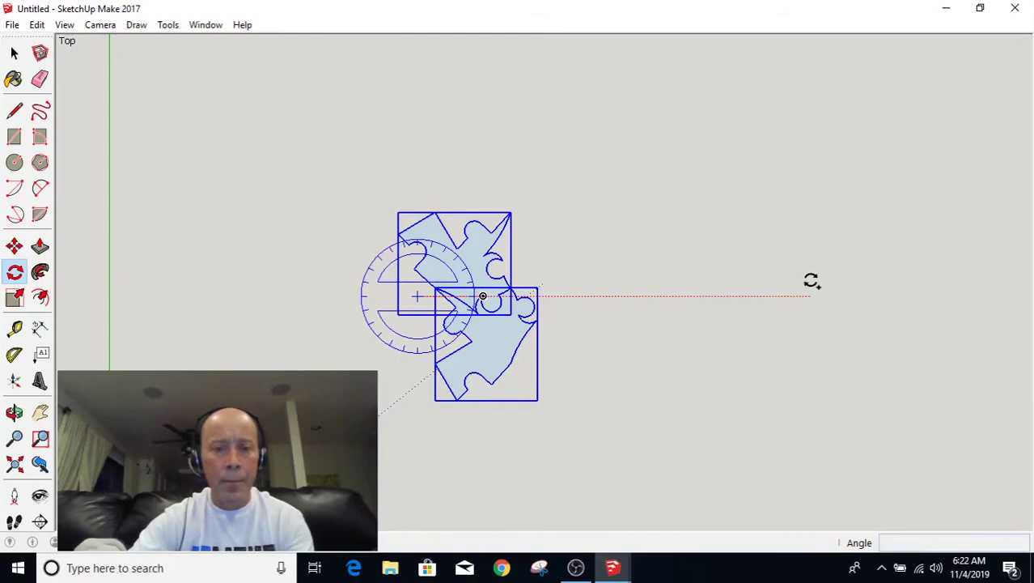
click(810, 295)
text(180)
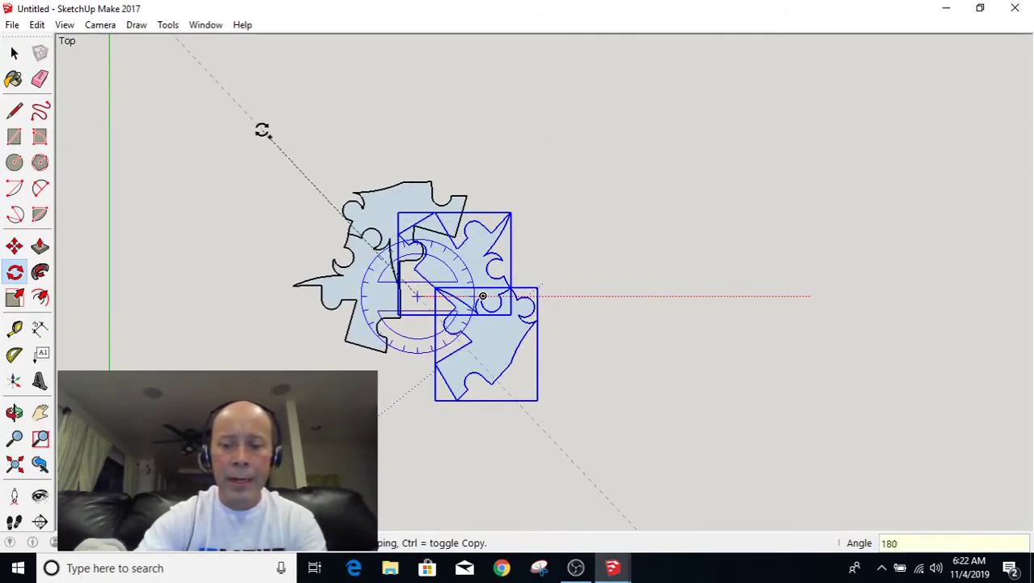
key(Return)
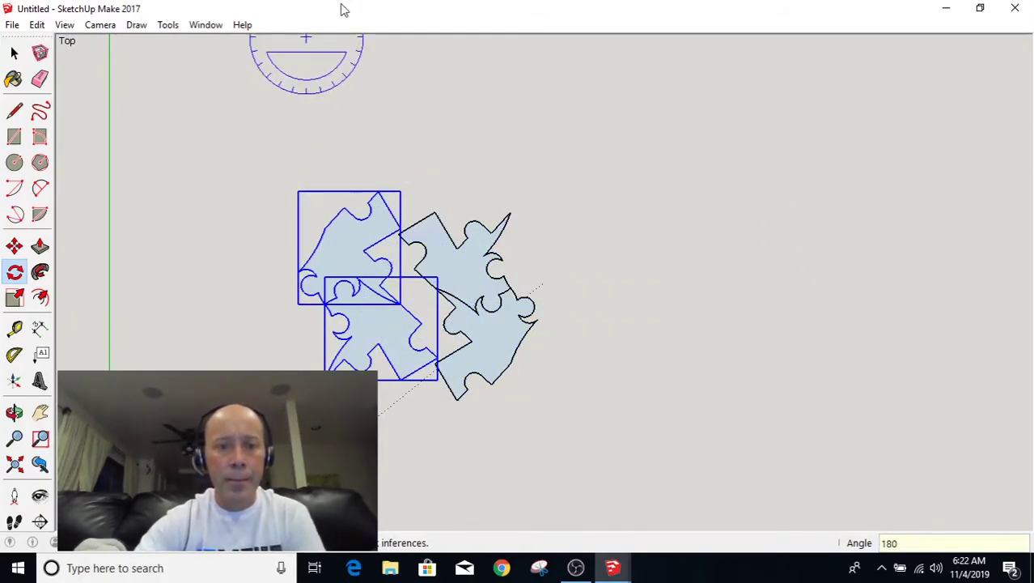
Move the rotated copy so it fits against the original pair.
click(14, 246)
scroll(340, 195, up, 2)
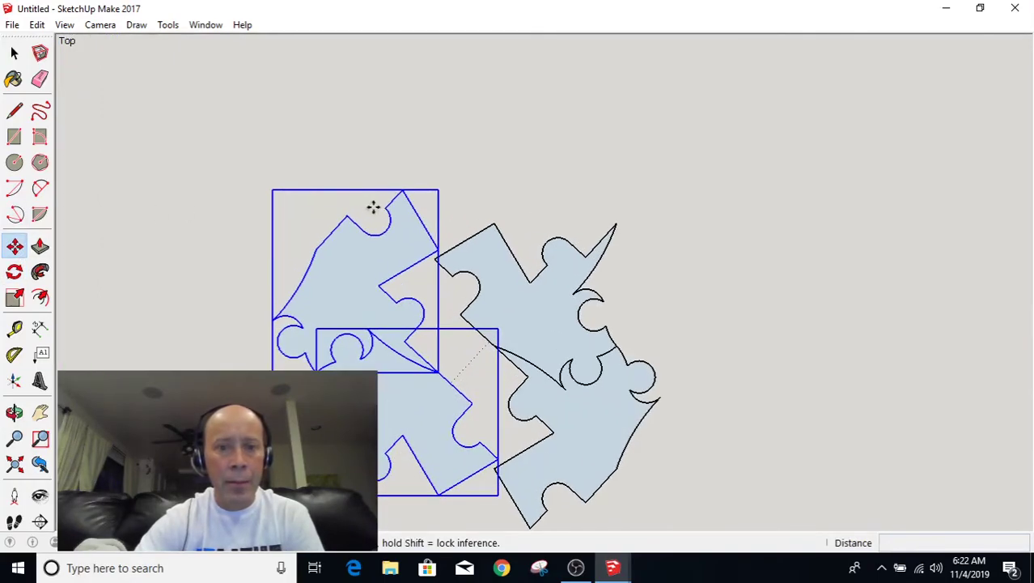
scroll(431, 316, up, 1)
scroll(395, 296, up, 2)
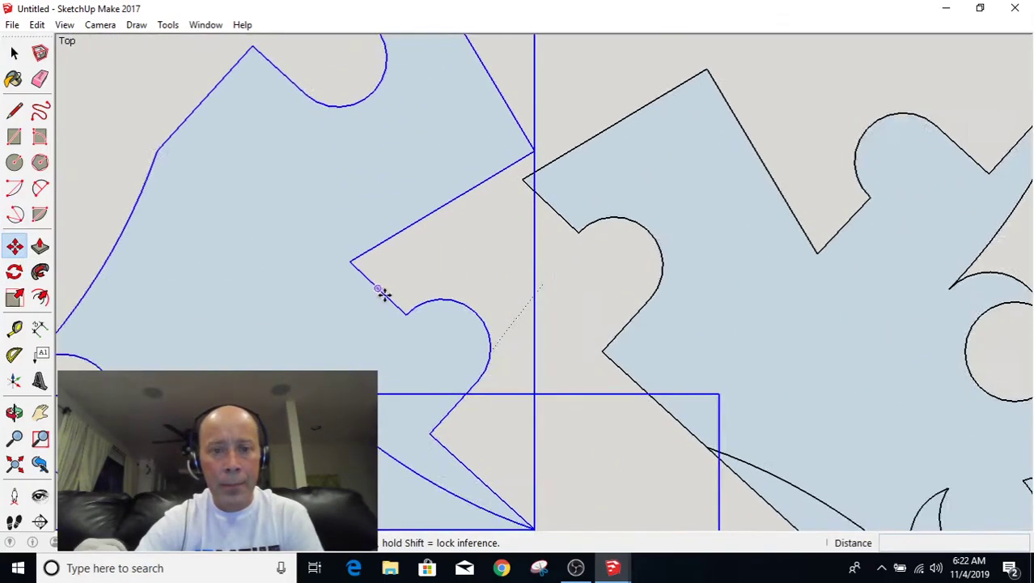
scroll(383, 293, up, 2)
shift+middle_drag(383, 237, 535, 162)
scroll(518, 178, down, 5)
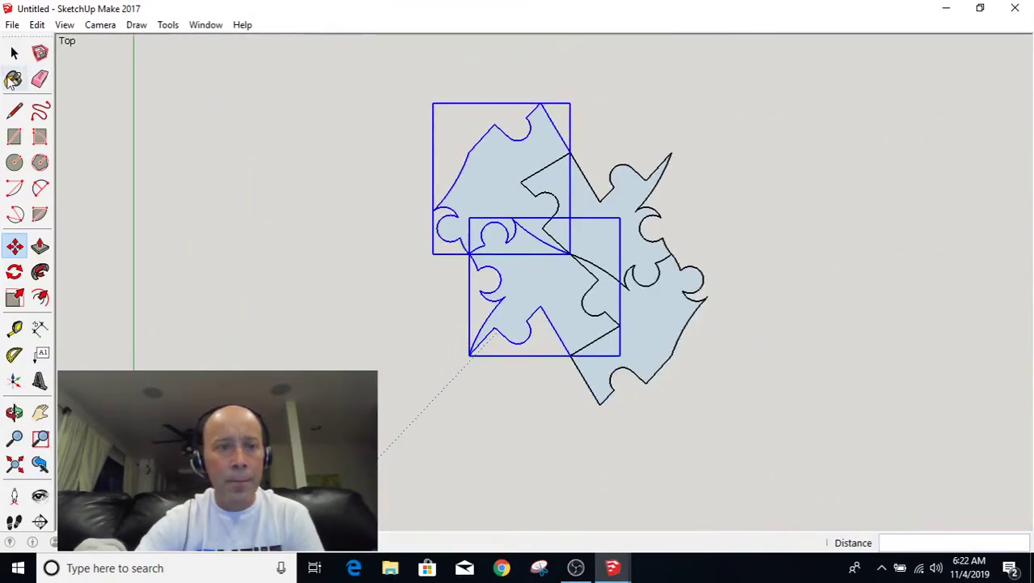
Select all four pieces of the block.
click(14, 53)
click(203, 139)
drag(354, 81, 805, 517)
click(15, 247)
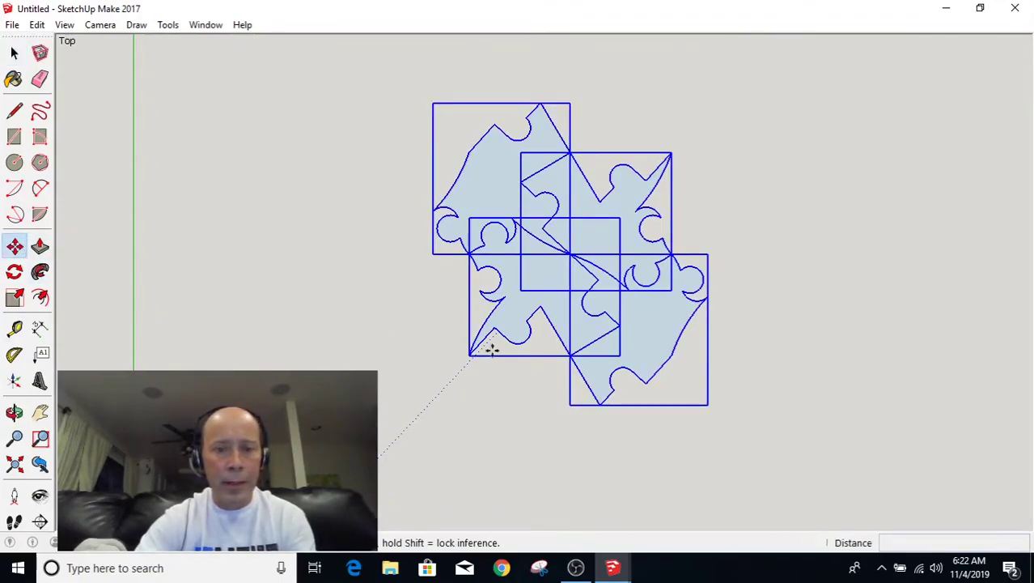
Copy the four-piece block upward with an x5 array to form a column.
click(598, 405)
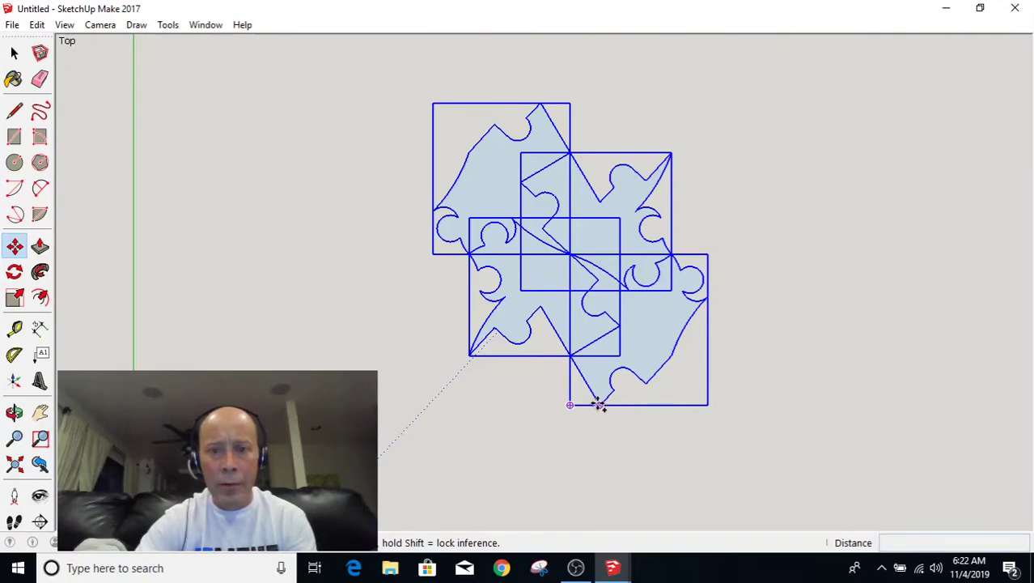
click(597, 202)
text(x)
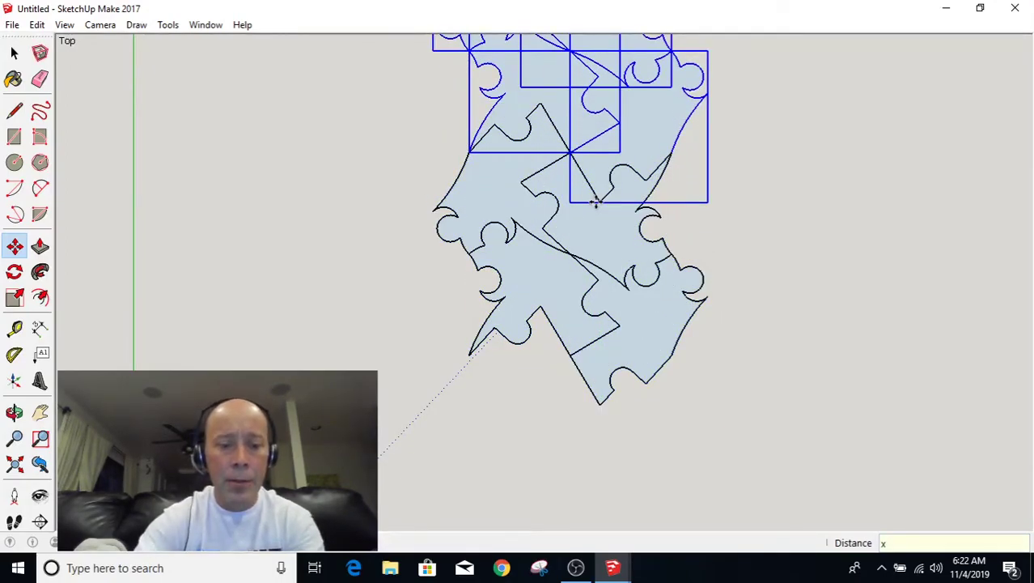
text(5)
key(Return)
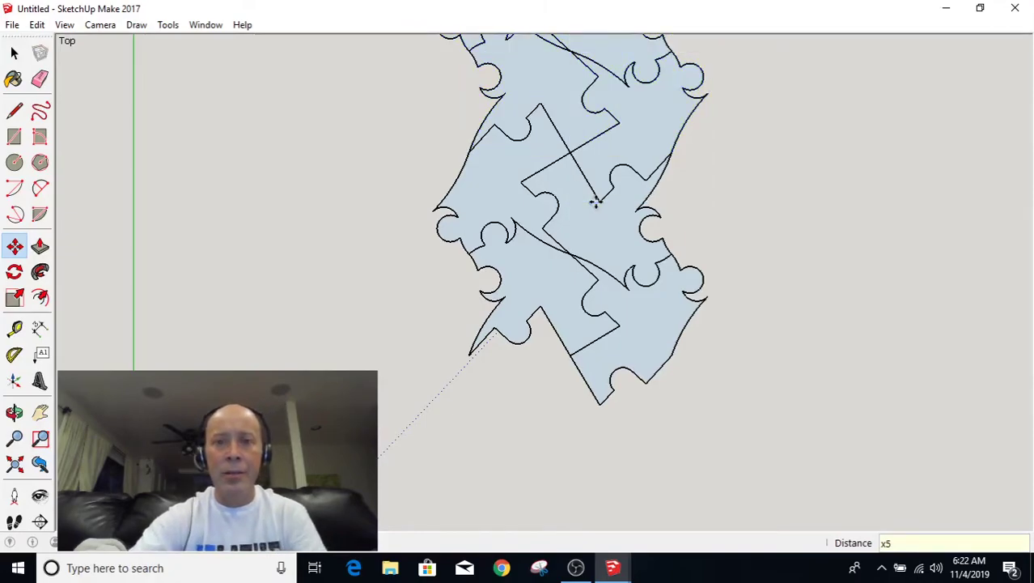
scroll(596, 203, down, 3)
scroll(583, 353, down, 2)
scroll(623, 155, up, 2)
scroll(559, 428, up, 1)
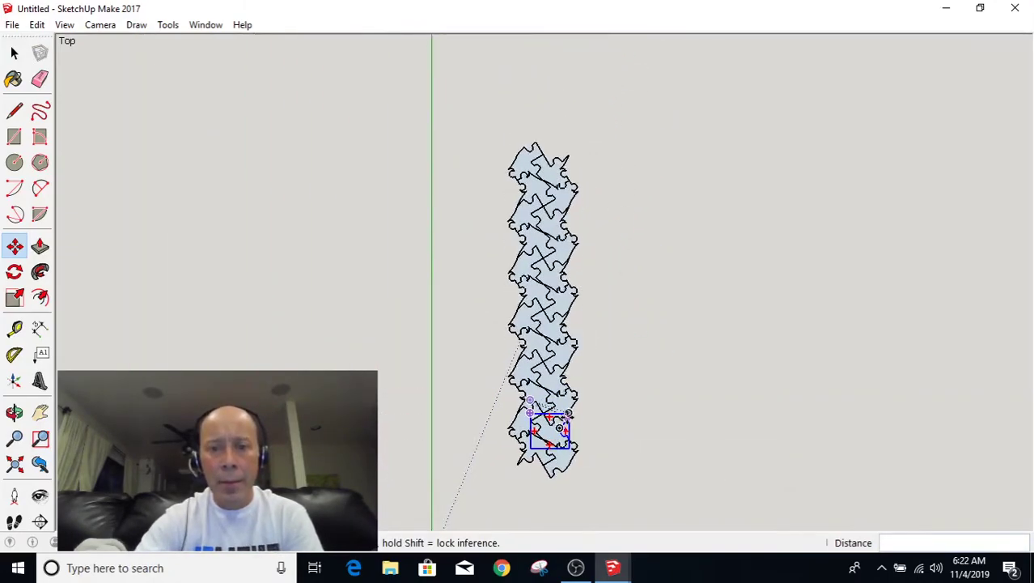
scroll(583, 420, up, 1)
scroll(554, 404, up, 2)
scroll(565, 403, down, 1)
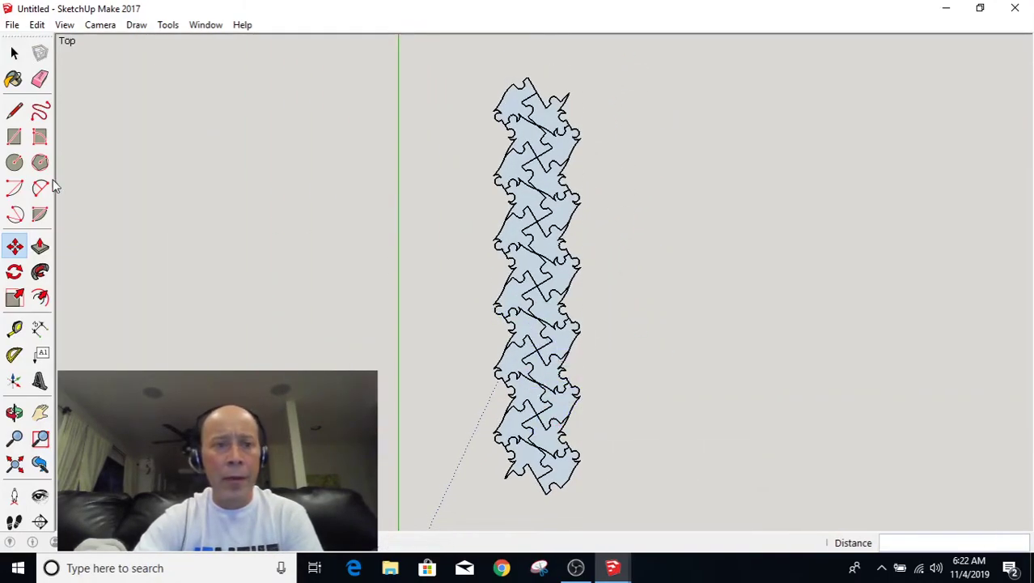
Select the column and copy it sideways with an x2 array.
click(14, 53)
drag(451, 57, 627, 529)
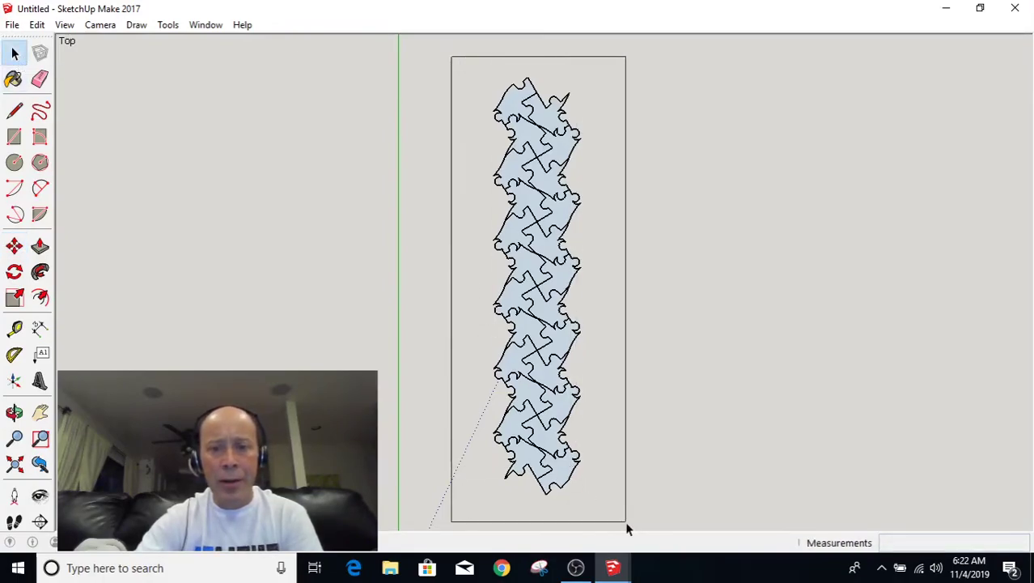
click(14, 246)
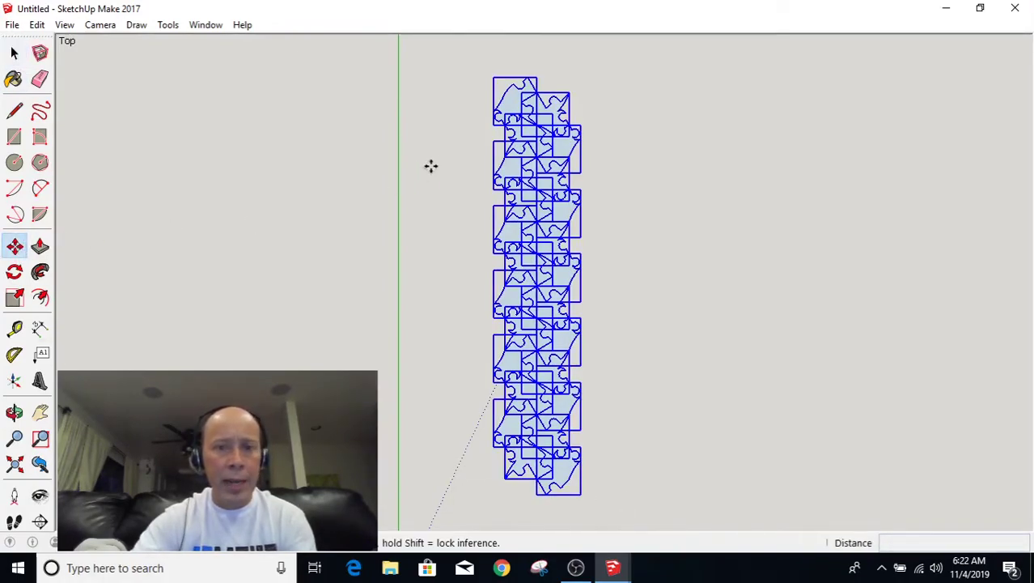
scroll(470, 154, up, 2)
scroll(524, 139, up, 4)
scroll(583, 125, up, 1)
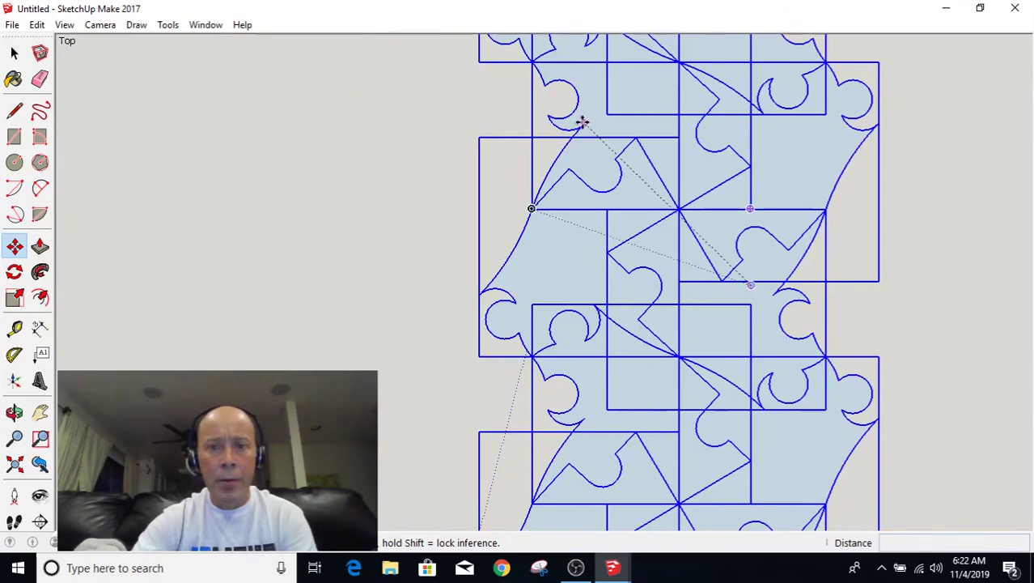
click(582, 123)
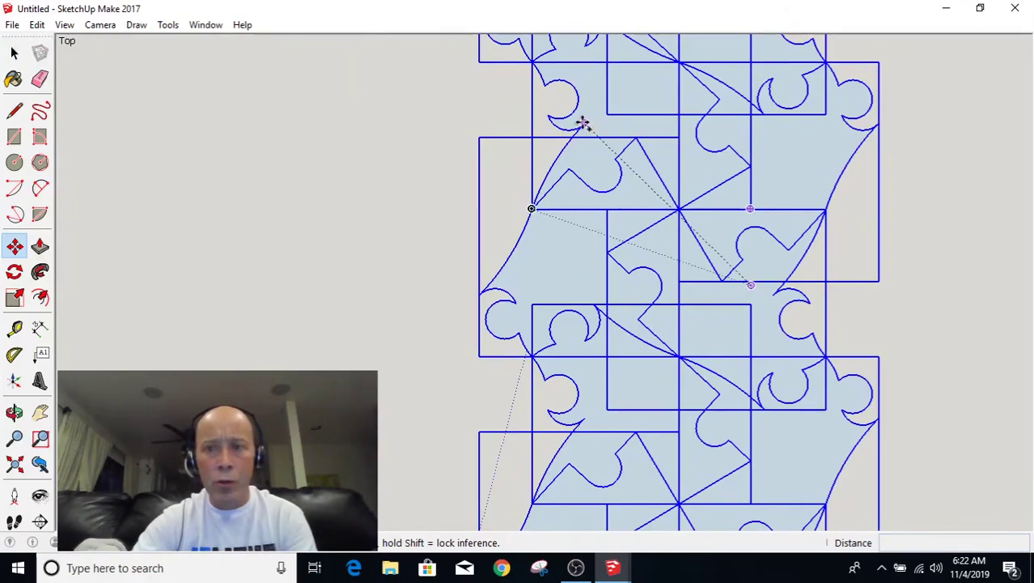
click(876, 124)
text(x)
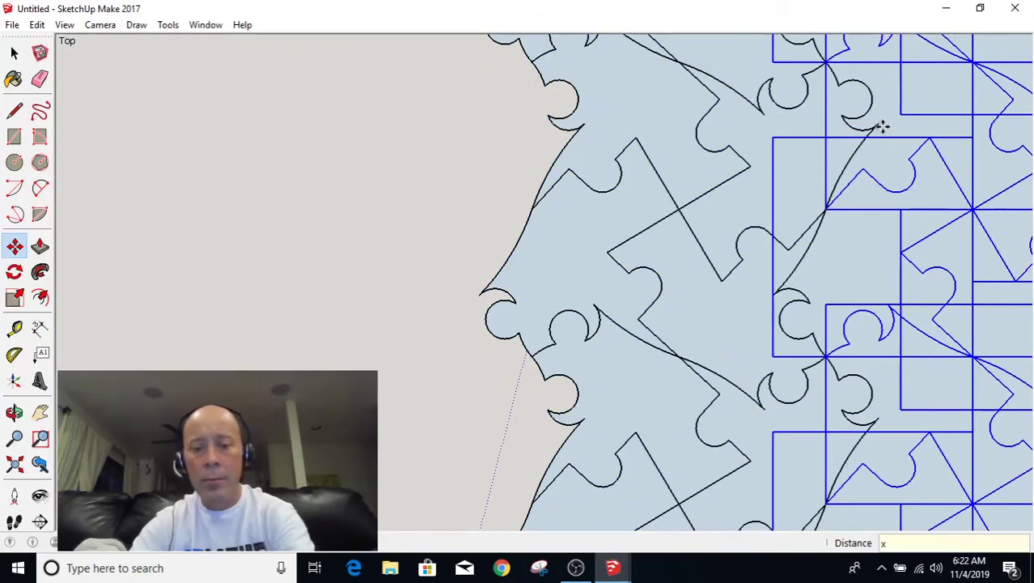
text(2)
key(Return)
scroll(618, 145, down, 2)
scroll(522, 177, down, 5)
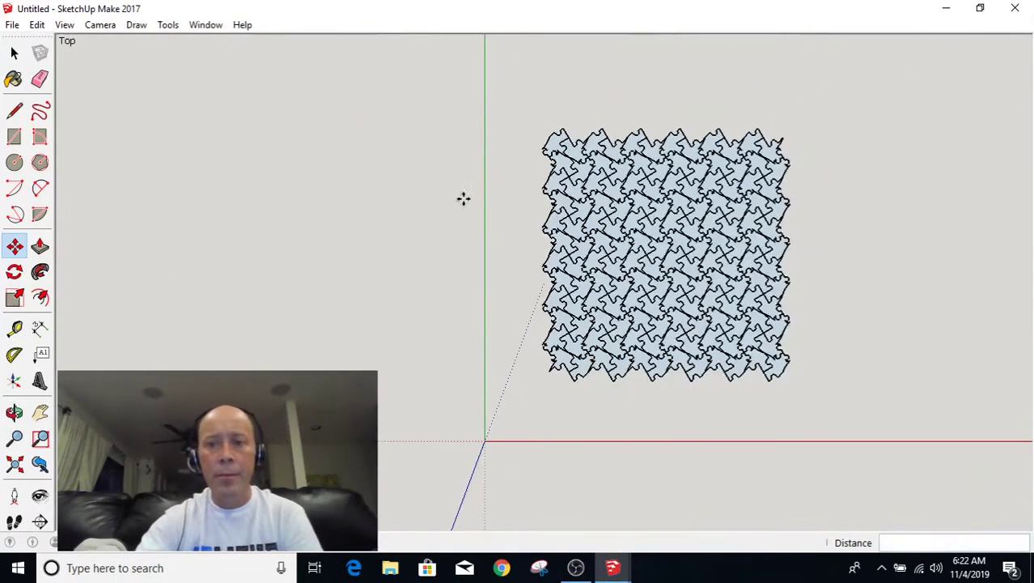
scroll(937, 209, up, 2)
Cancel a stray move and undo the copies back to a single tile.
scroll(567, 146, up, 1)
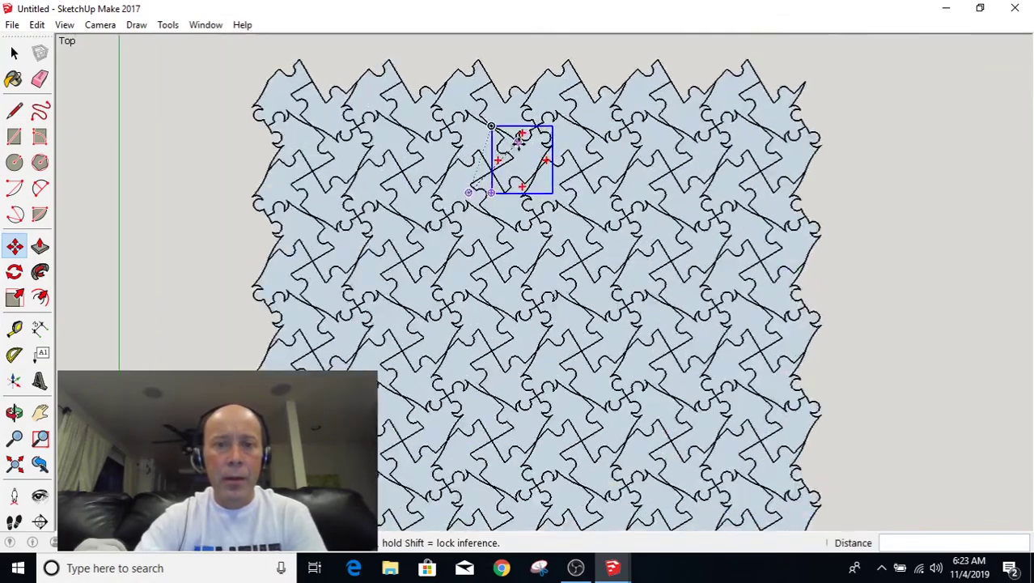
scroll(517, 138, up, 3)
scroll(518, 142, up, 2)
scroll(517, 140, up, 1)
scroll(517, 140, down, 3)
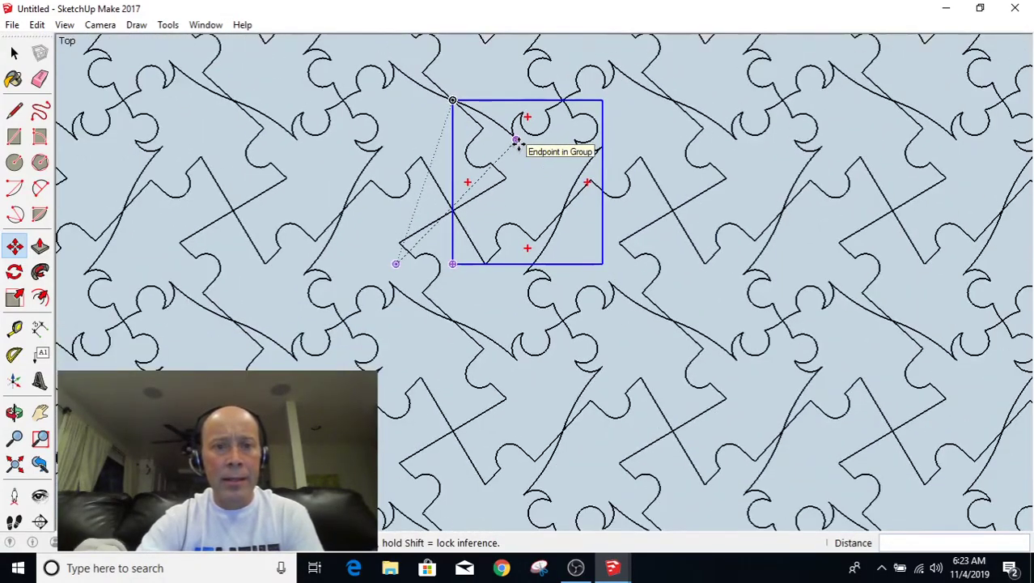
scroll(516, 139, down, 3)
click(516, 139)
scroll(660, 387, up, 1)
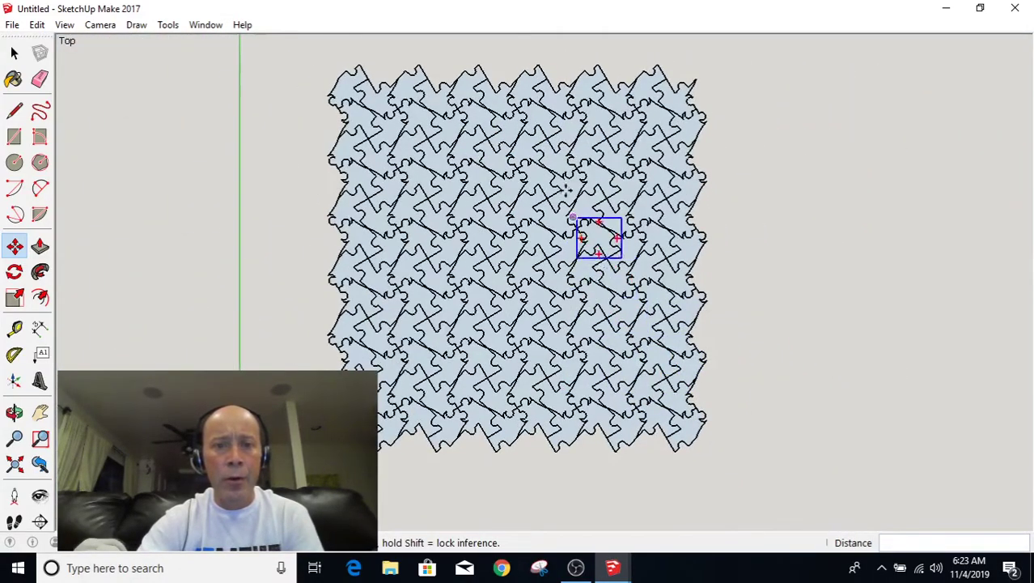
scroll(559, 98, up, 1)
key(Escape)
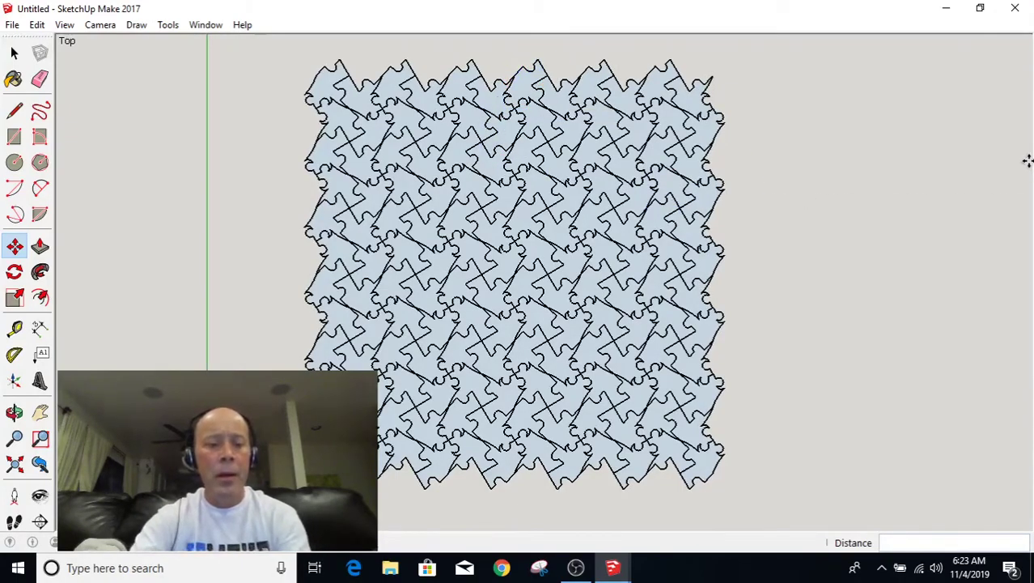
key(ctrl+z)
key(ctrl+z)
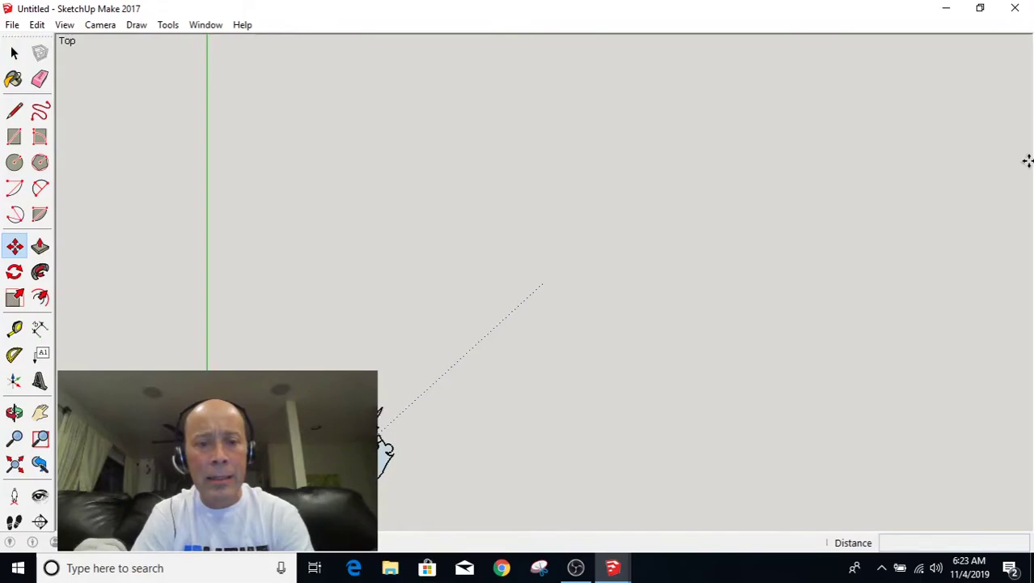
key(ctrl+z)
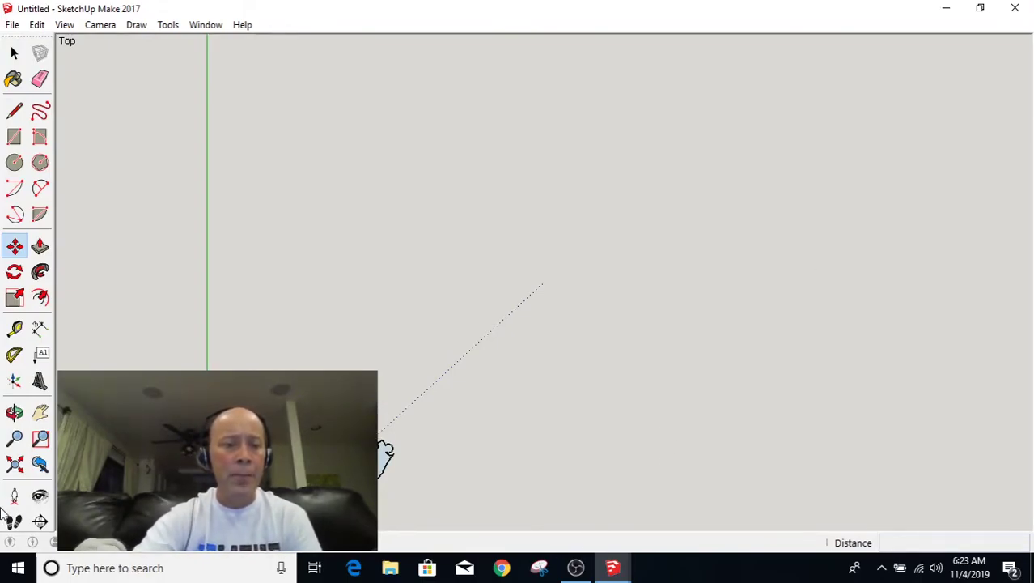
Zoom Extents to fit the single tile and clear the selection.
click(16, 465)
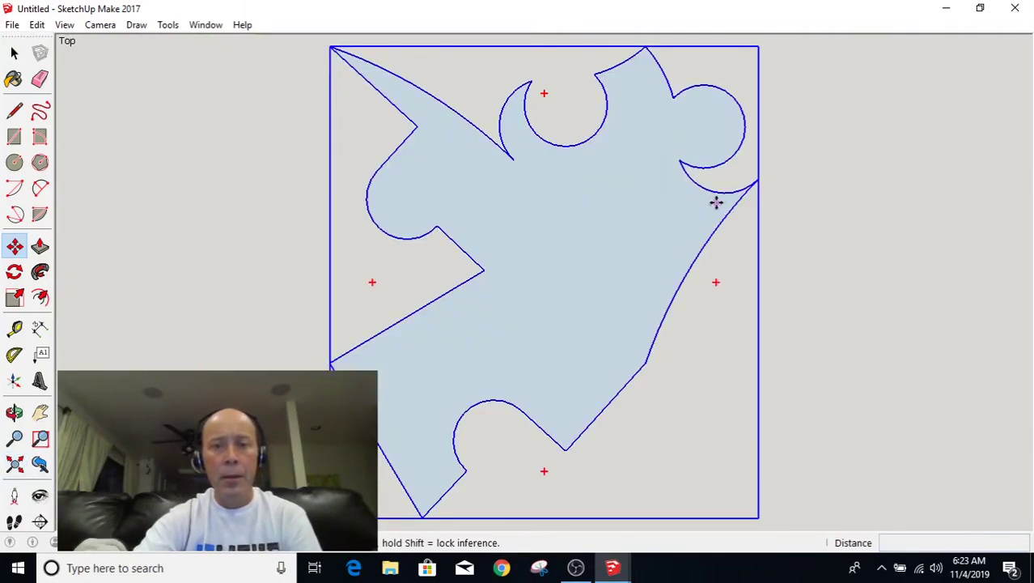
key(Escape)
click(14, 53)
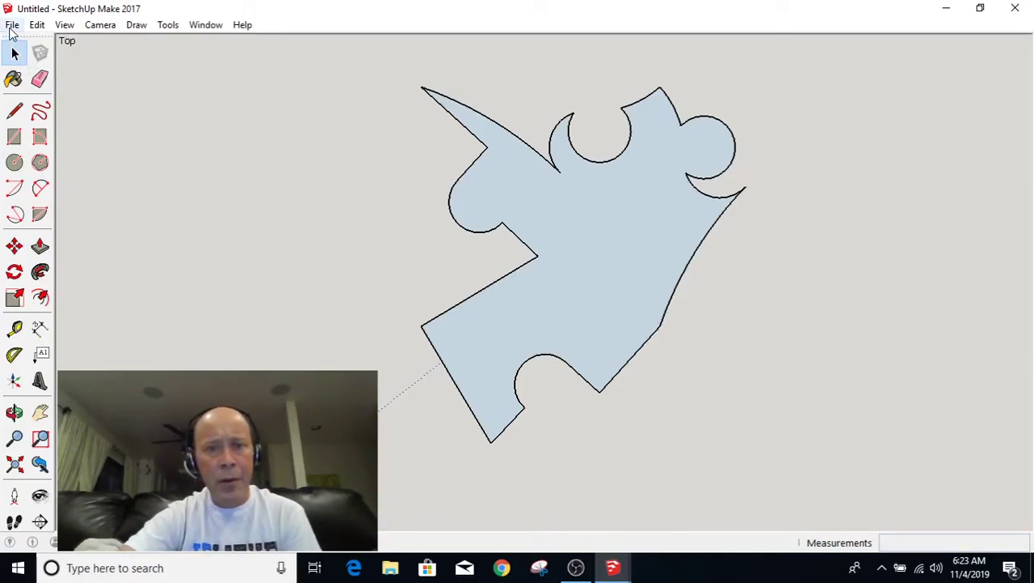
scroll(760, 63, up, 1)
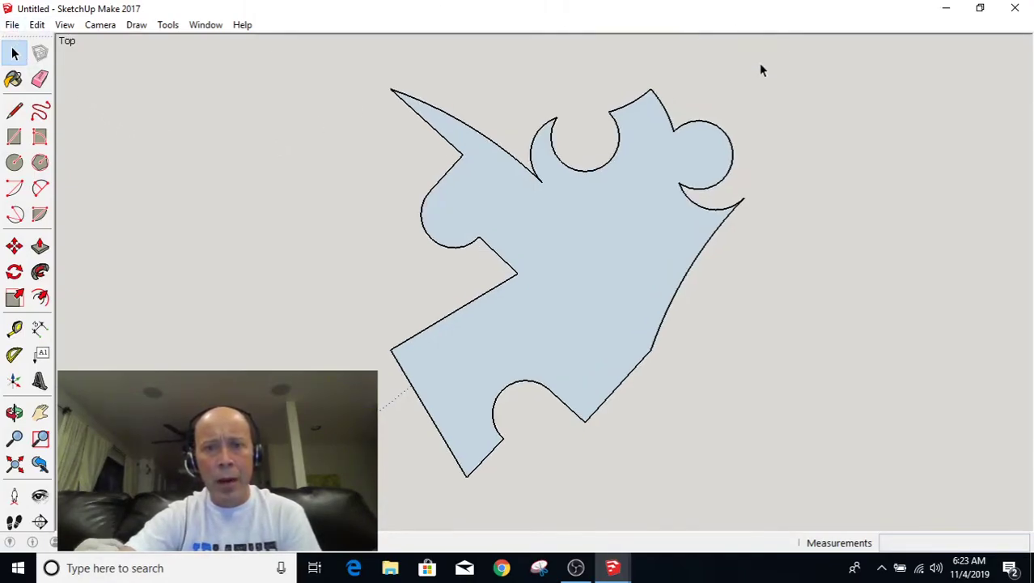
click(99, 25)
mouse_move(136, 75)
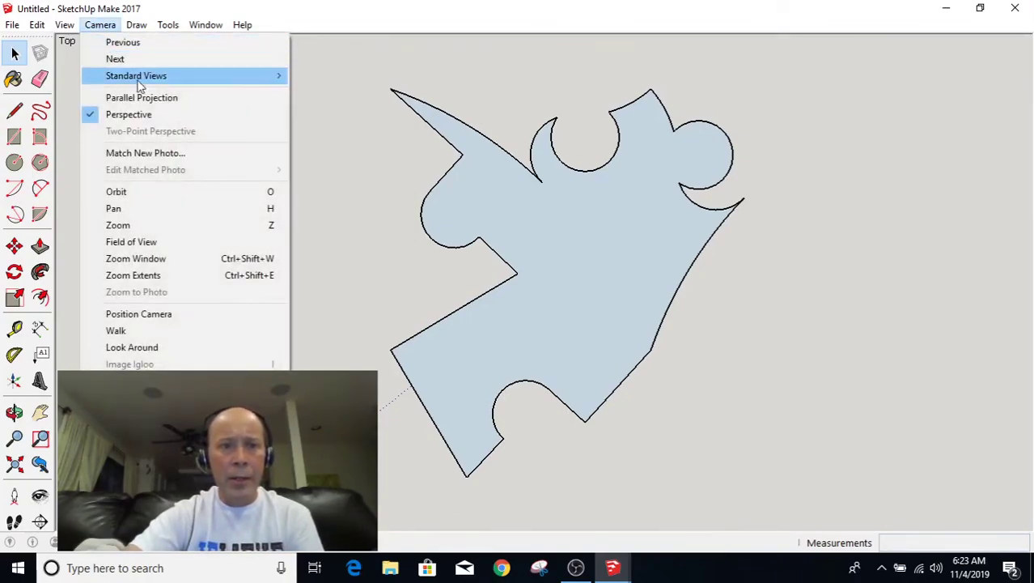
click(307, 77)
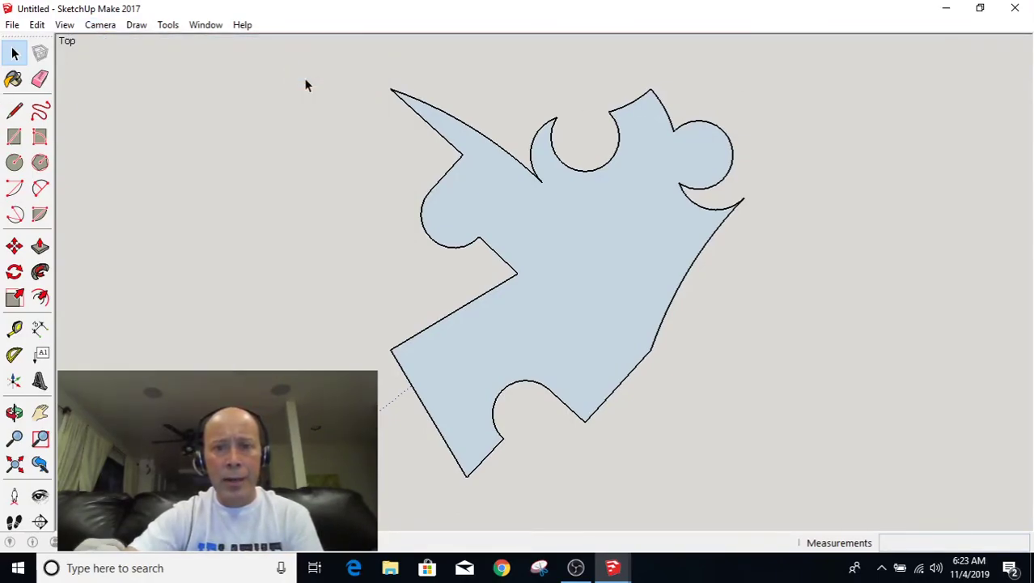
key(o)
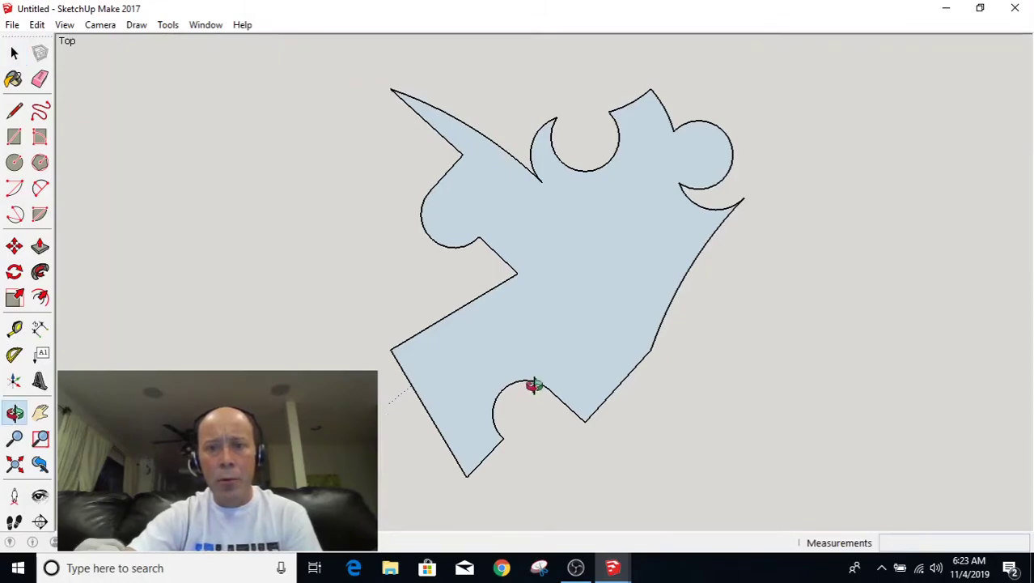
drag(531, 384, 561, 119)
key(space)
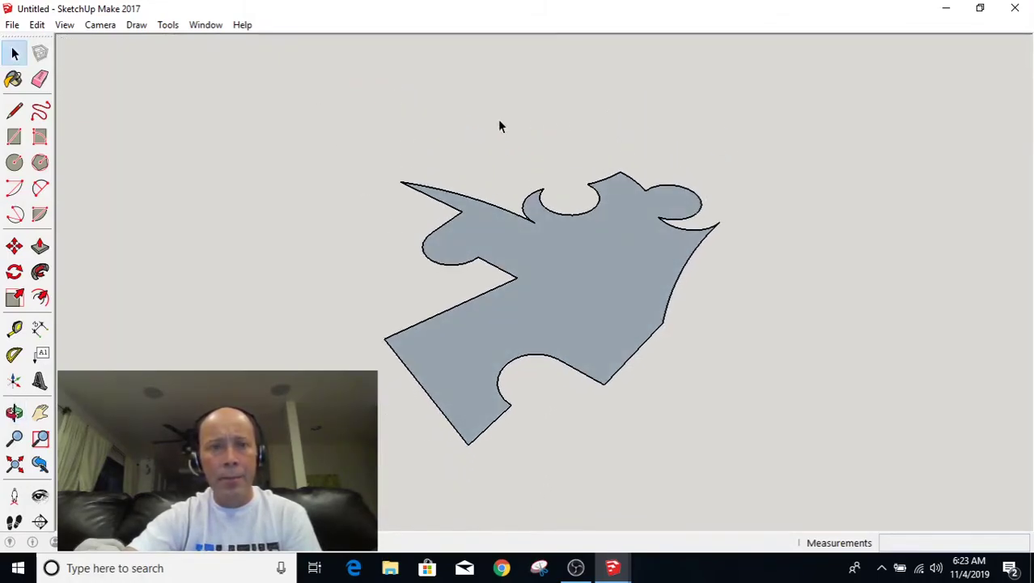
click(100, 25)
mouse_move(136, 75)
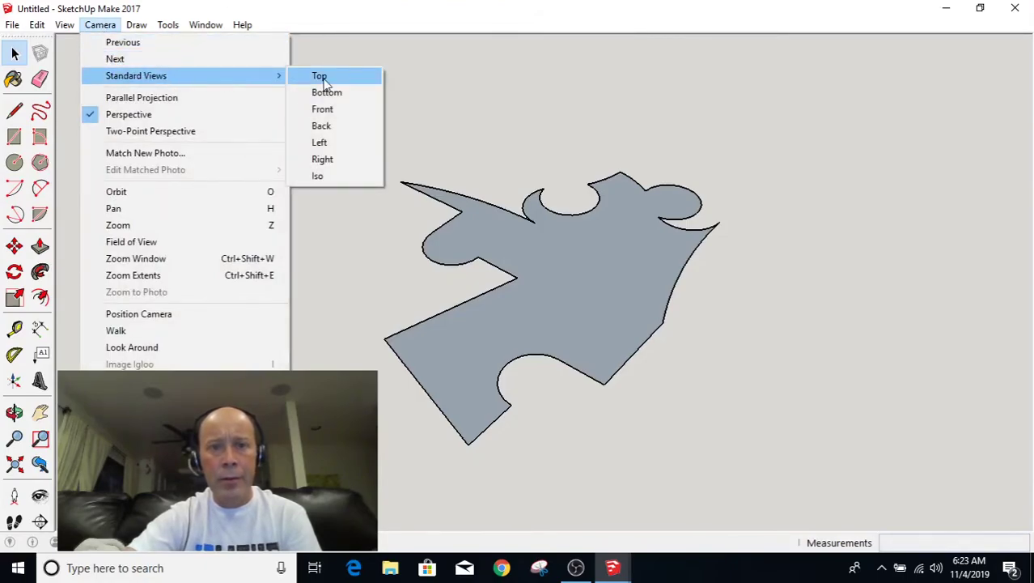
click(320, 77)
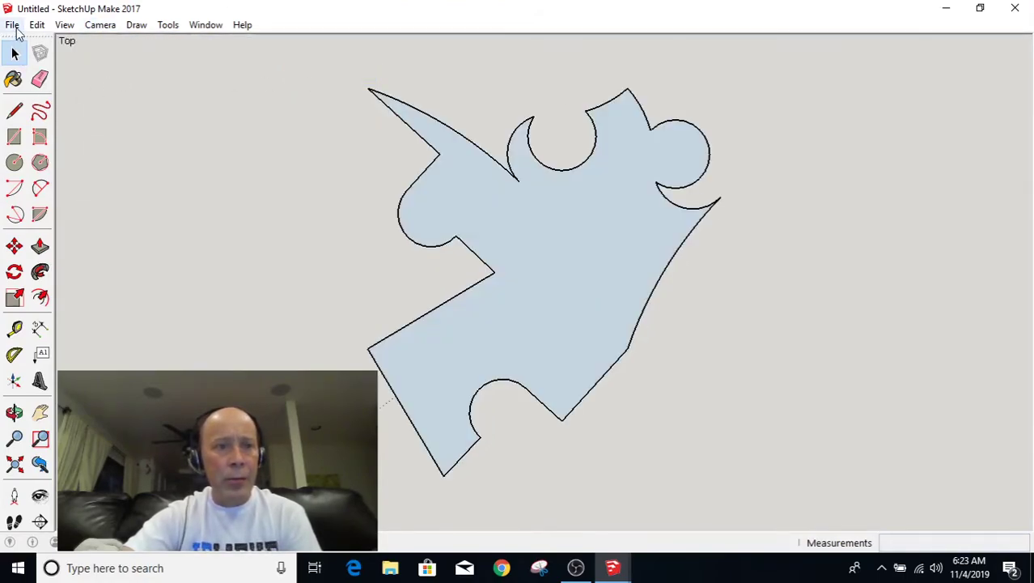
Export the puzzle piece's top view as a 2D PDF named 'yourname' on the Desktop.
click(13, 25)
mouse_move(39, 258)
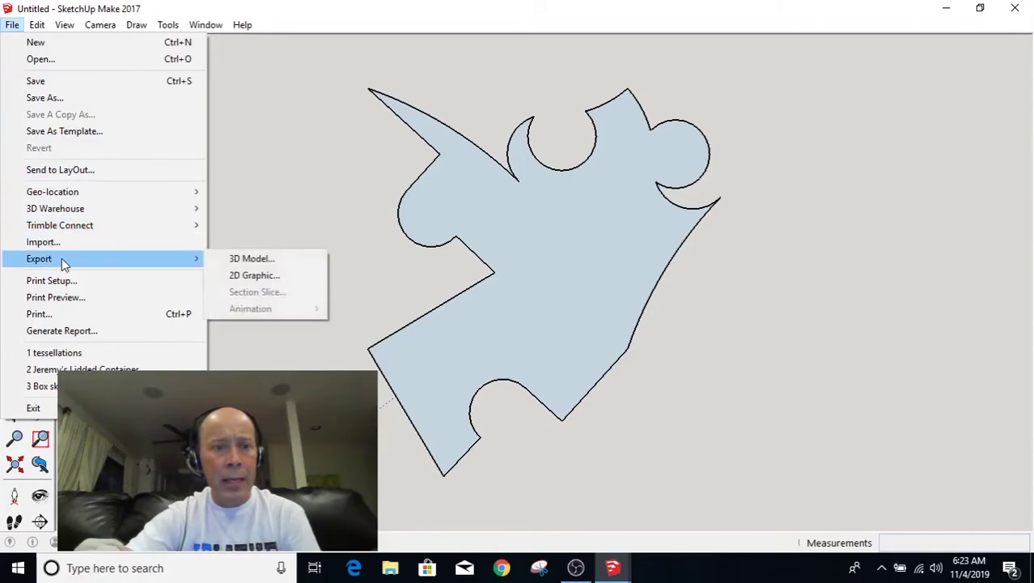
click(251, 276)
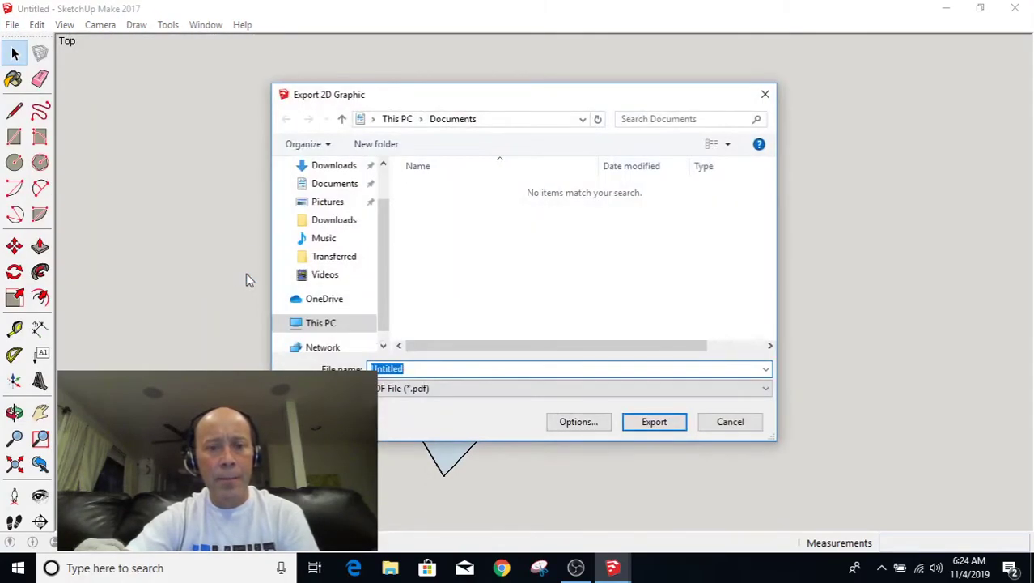
text(you)
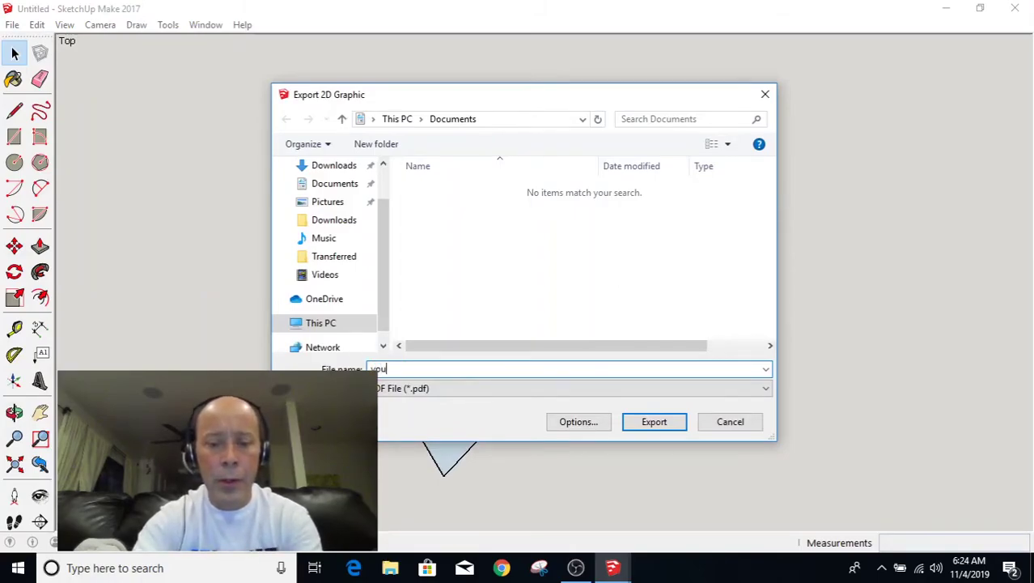
text(rname)
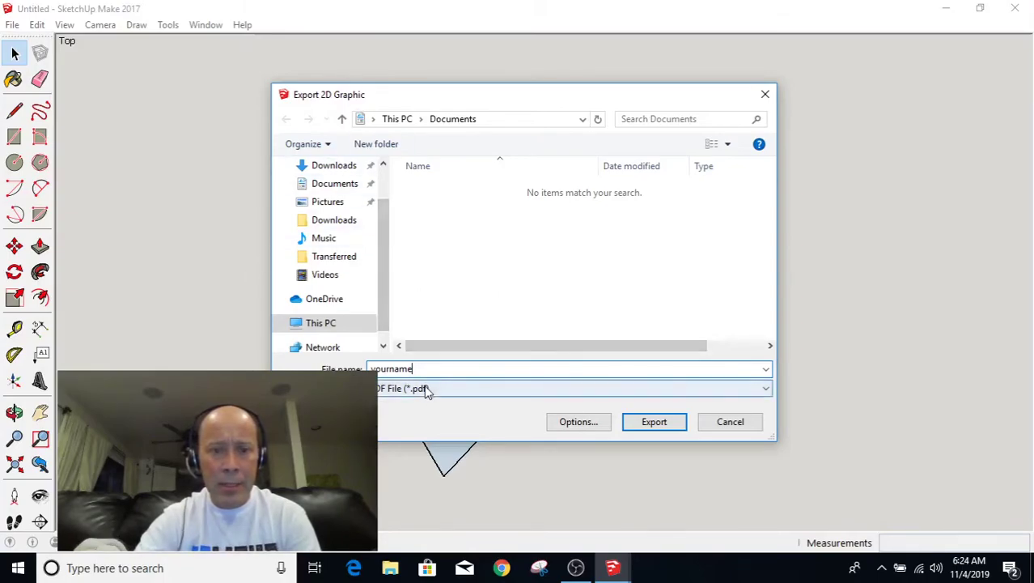
click(666, 397)
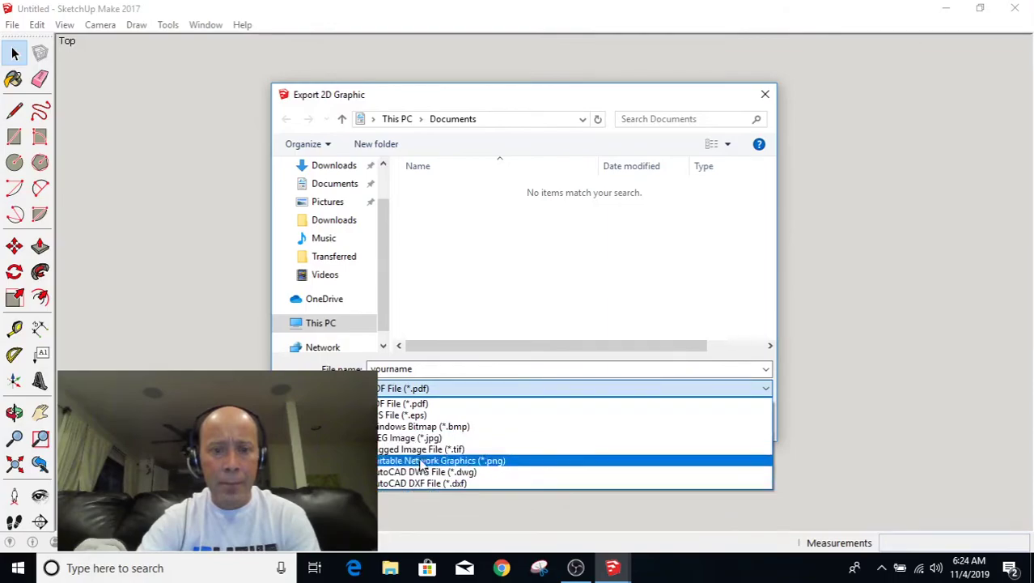
click(396, 407)
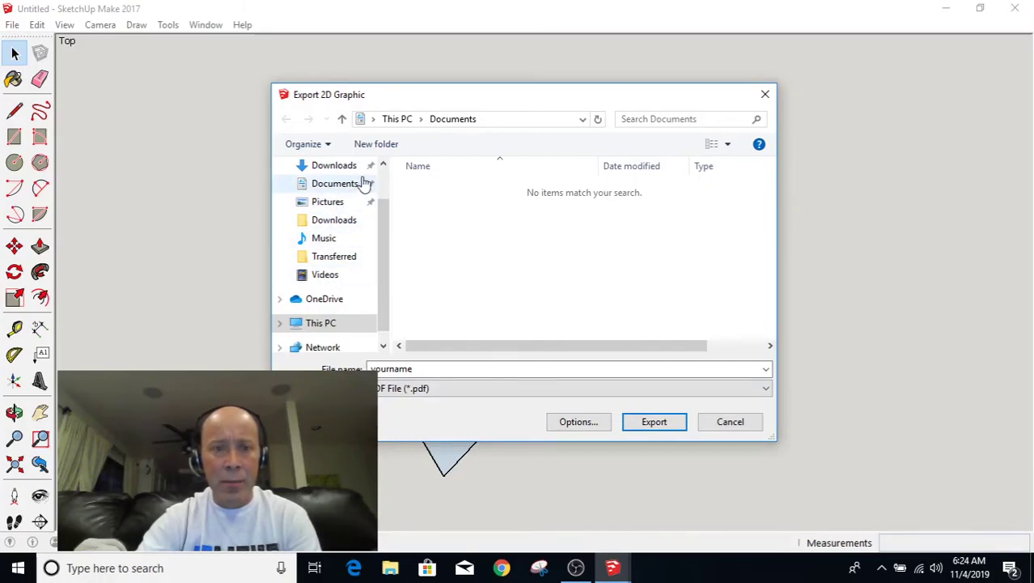
scroll(385, 192, up, 2)
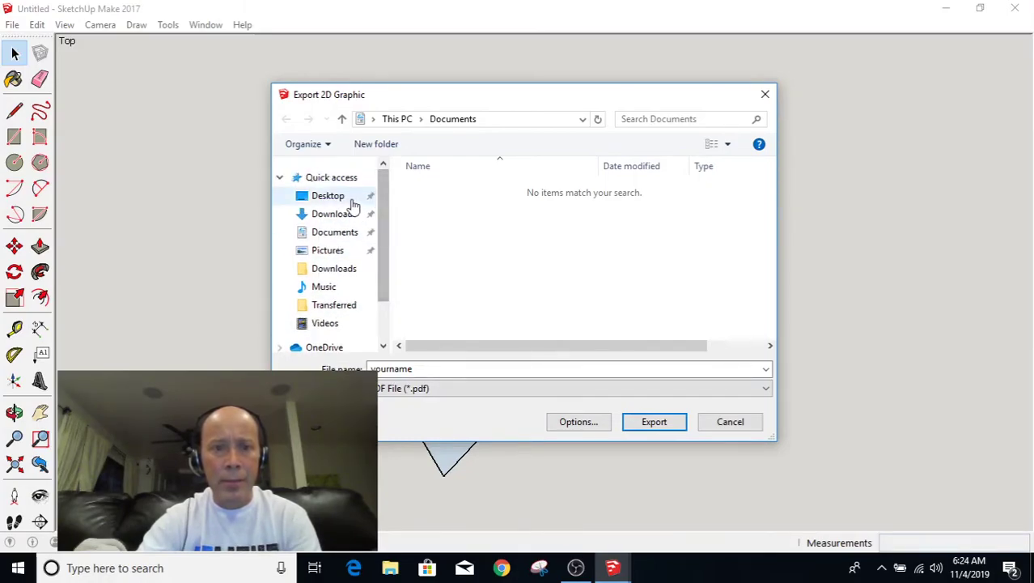
click(349, 197)
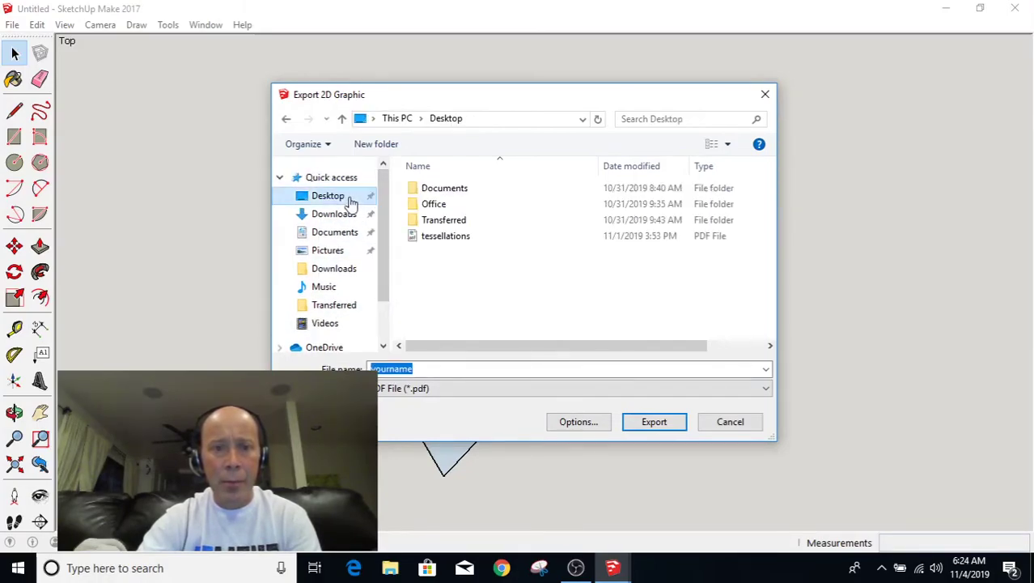
click(655, 427)
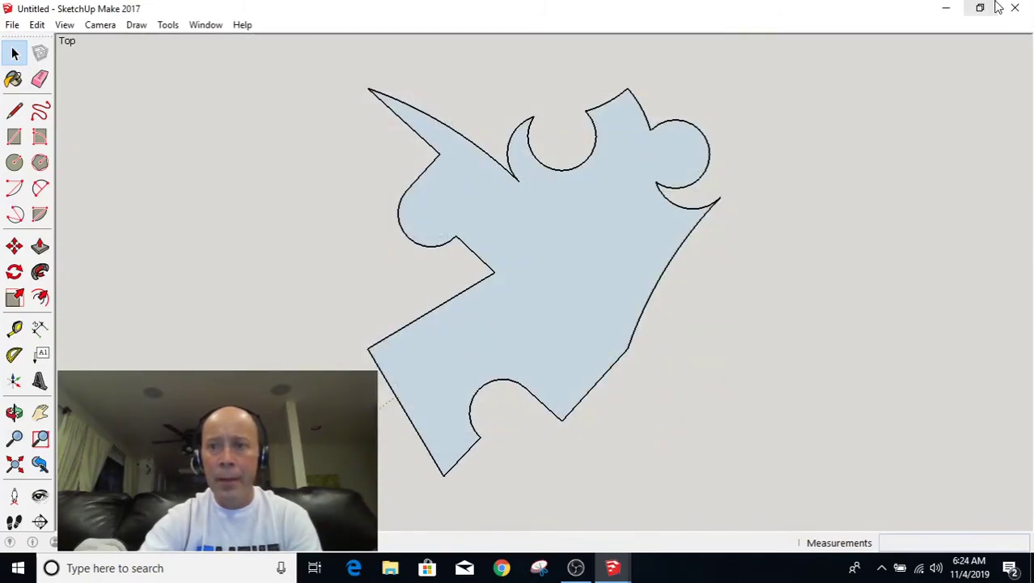
Minimize SketchUp and open yourname.pdf from the desktop with Word 2016.
click(946, 8)
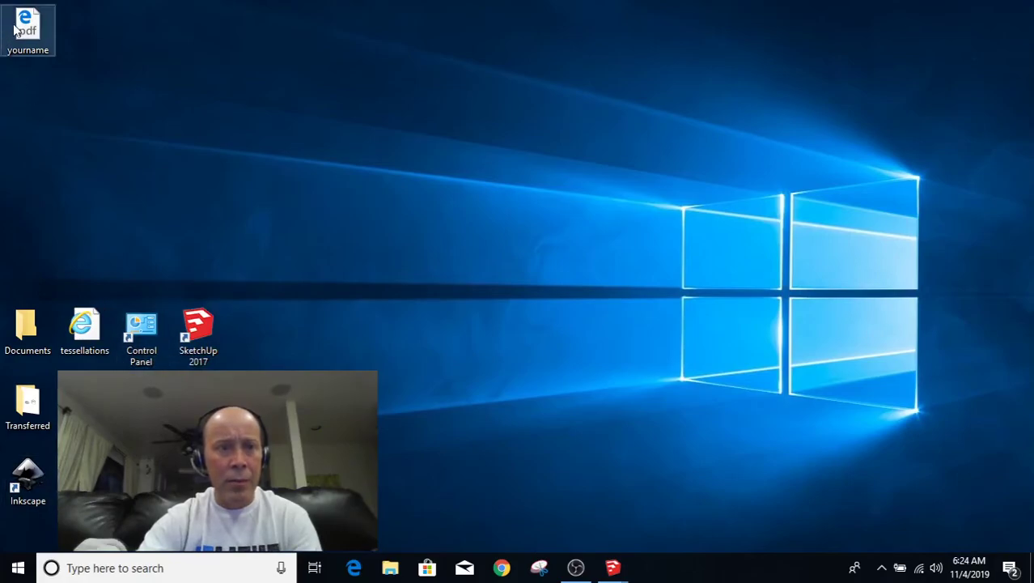
double_click(20, 31)
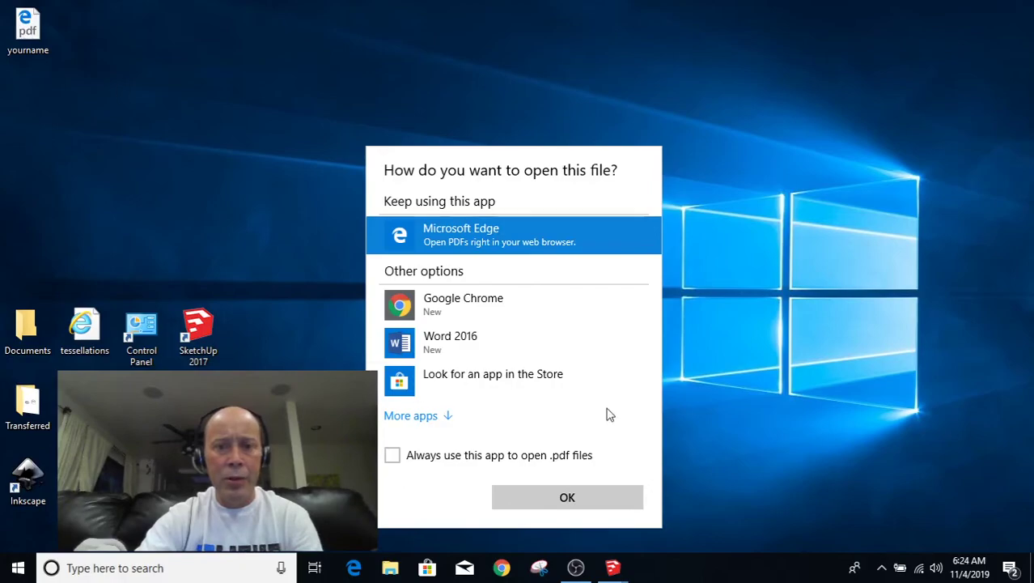
click(440, 341)
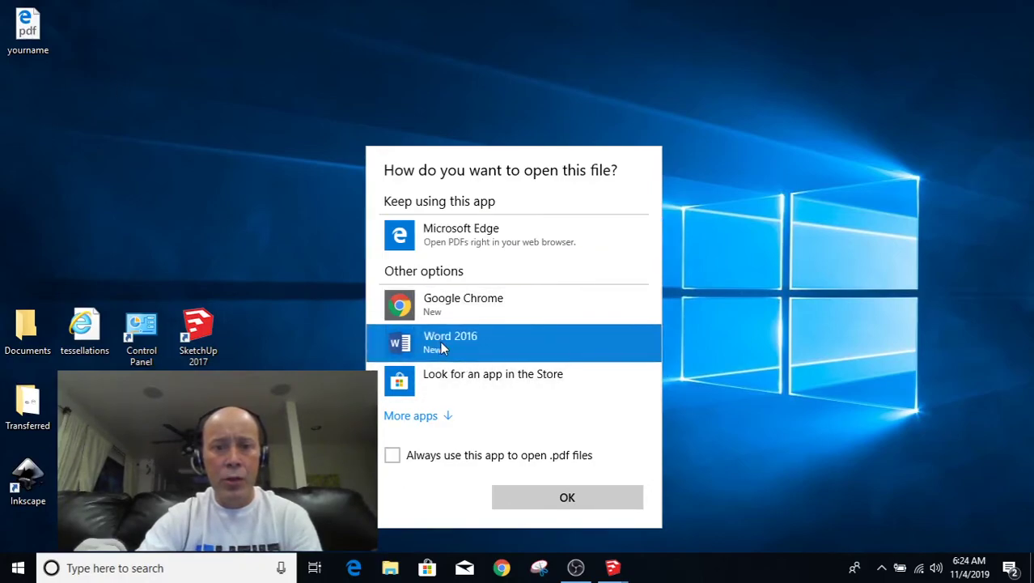
click(536, 493)
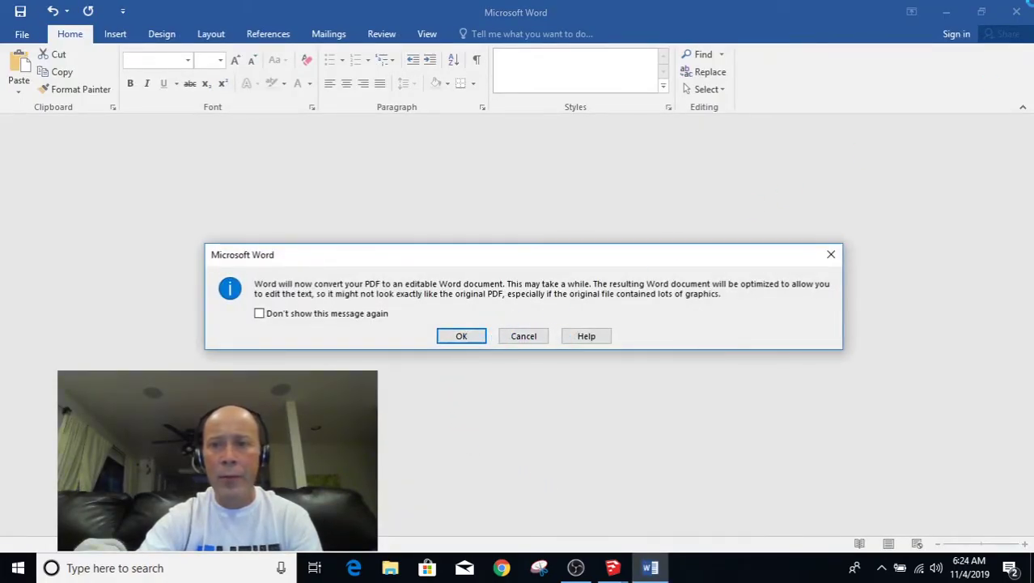
Accept Word's PDF conversion message, then close Word.
key(Return)
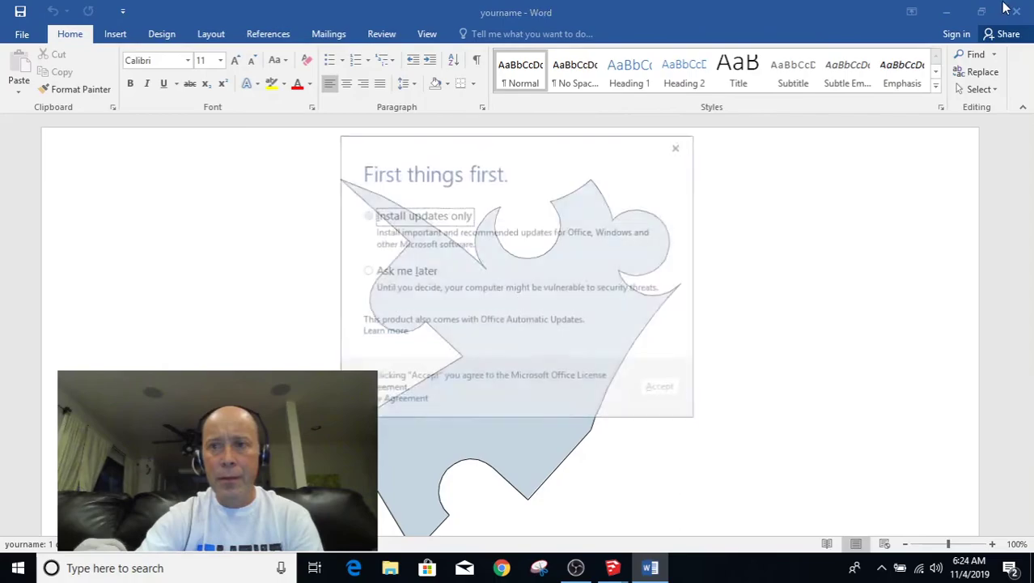
click(680, 145)
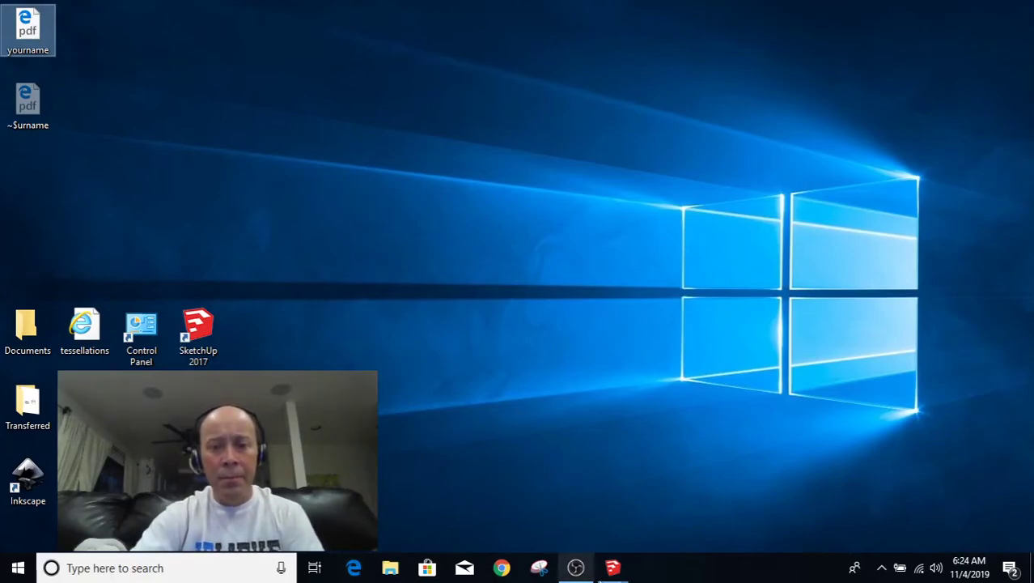
Return to SketchUp and zoom in on the top view of the puzzle-piece face.
mouse_move(613, 568)
click(669, 524)
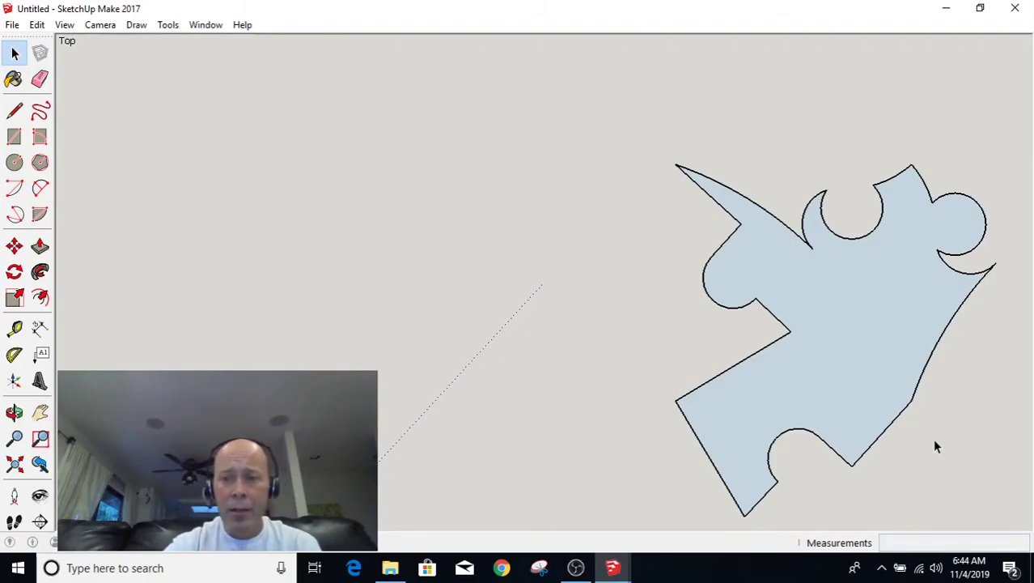
scroll(951, 461, down, 1)
scroll(981, 498, up, 1)
scroll(988, 510, up, 1)
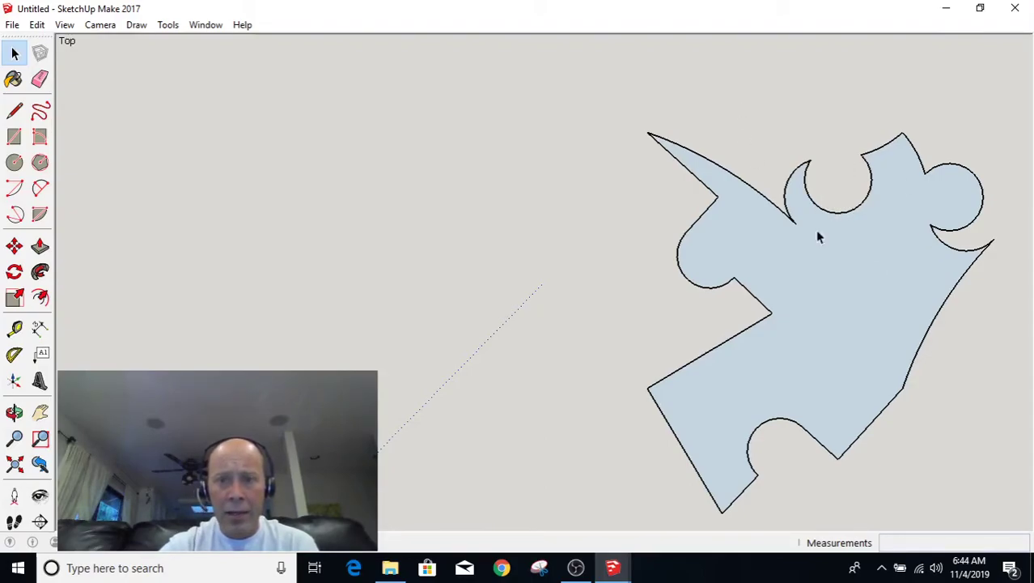
scroll(842, 505, up, 1)
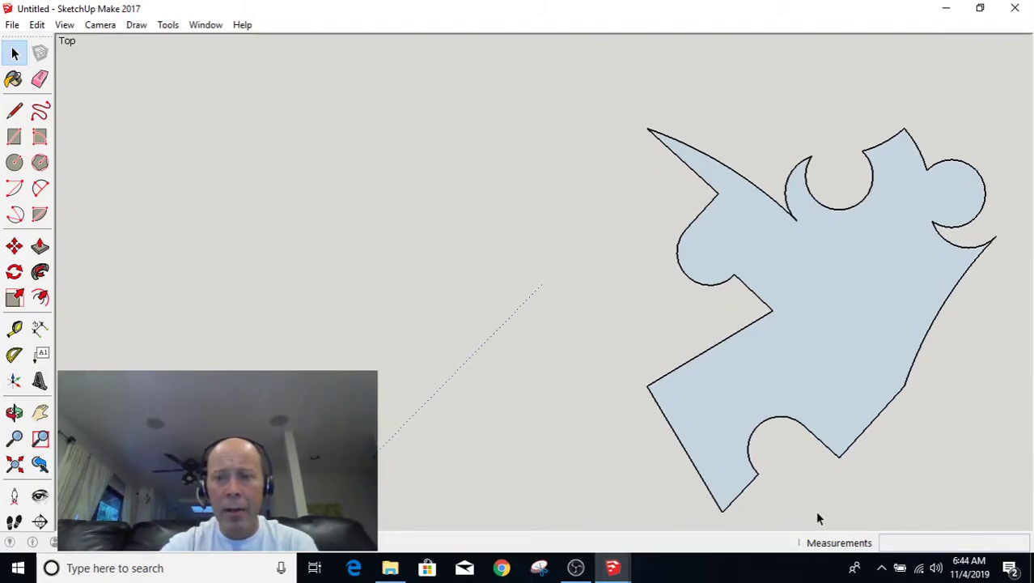
scroll(1001, 491, up, 1)
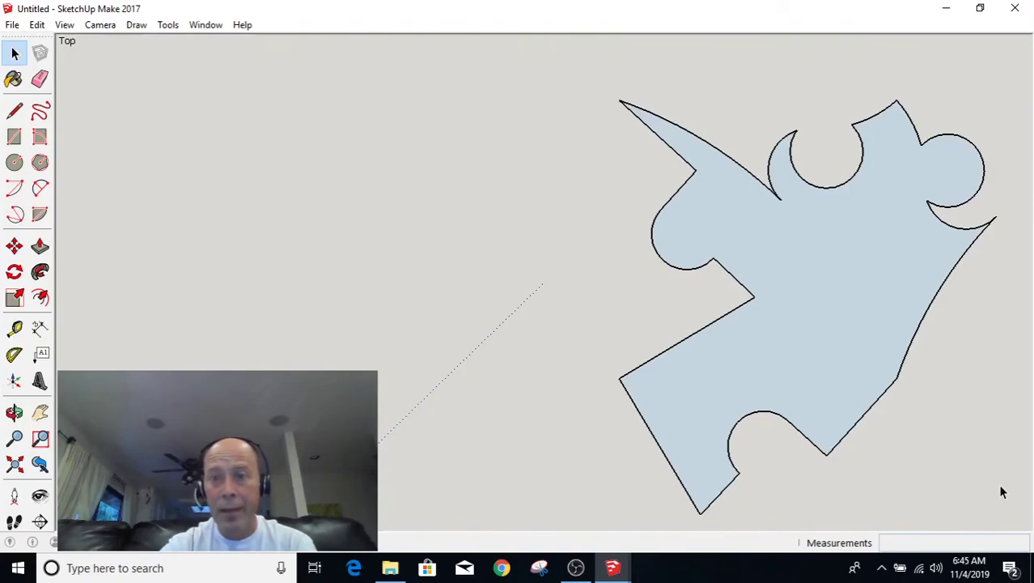
Edit the puzzle-piece group and delete its face, then undo that deletion.
click(836, 272)
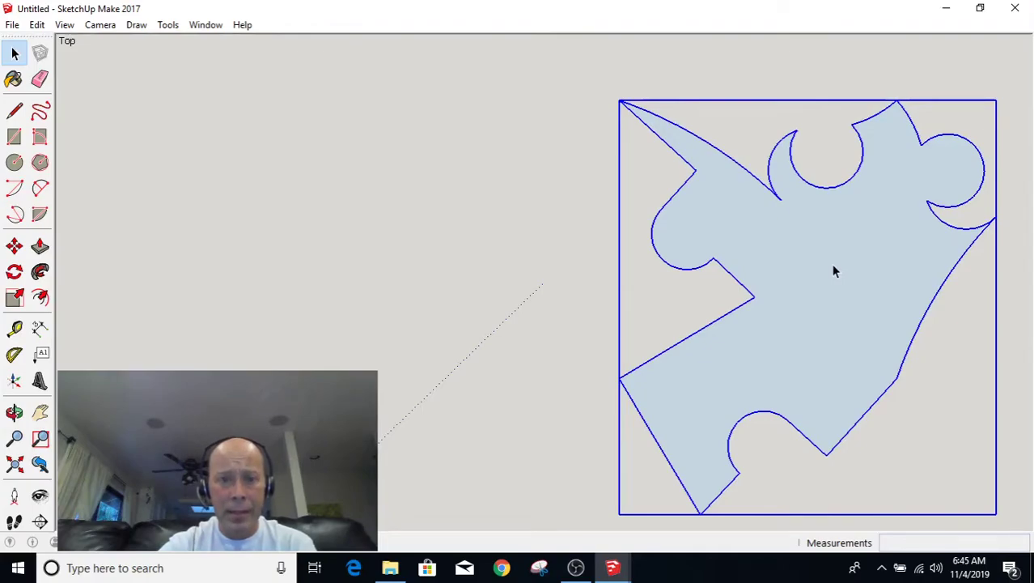
right_click(835, 271)
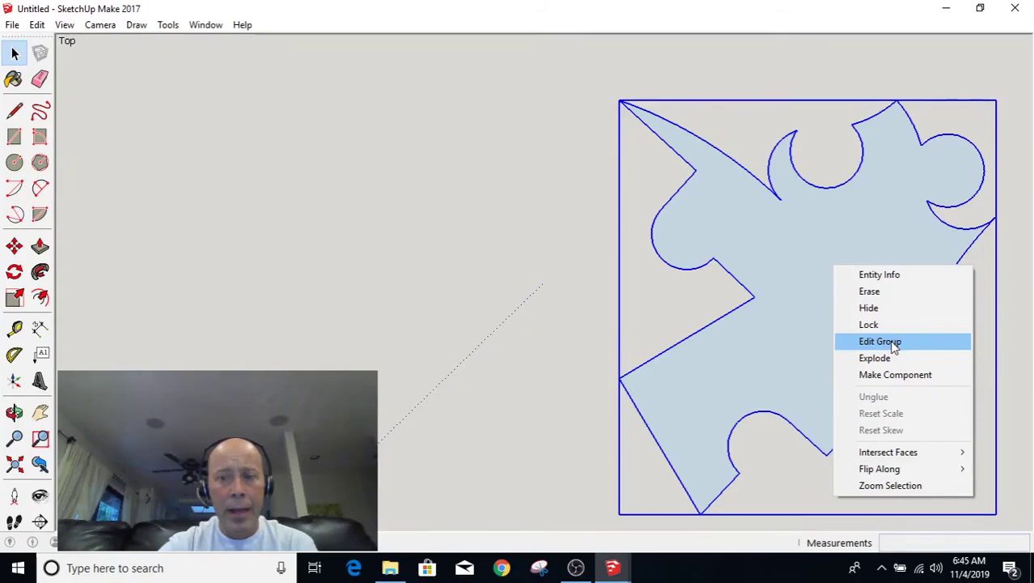
click(884, 341)
click(848, 280)
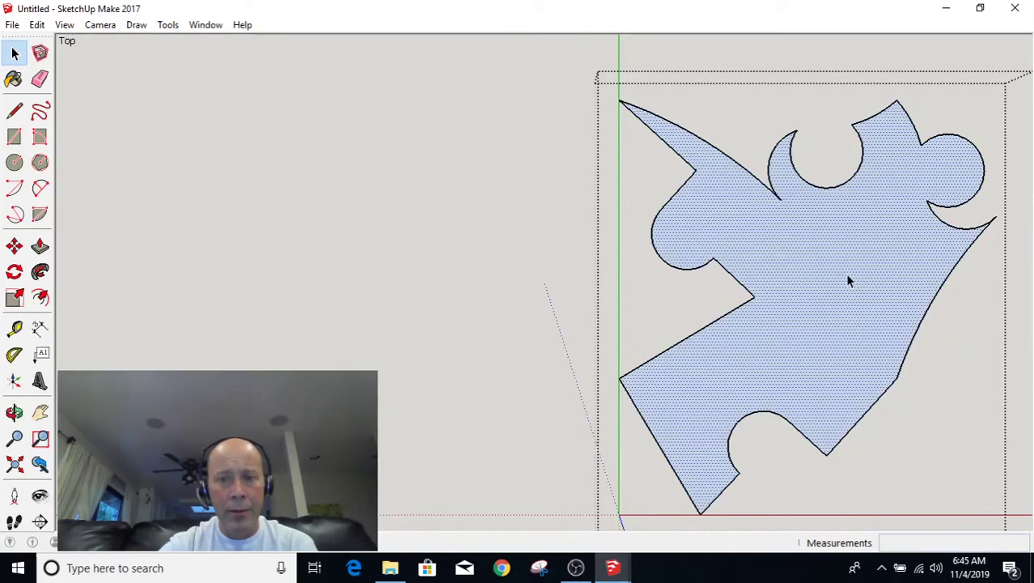
key(Delete)
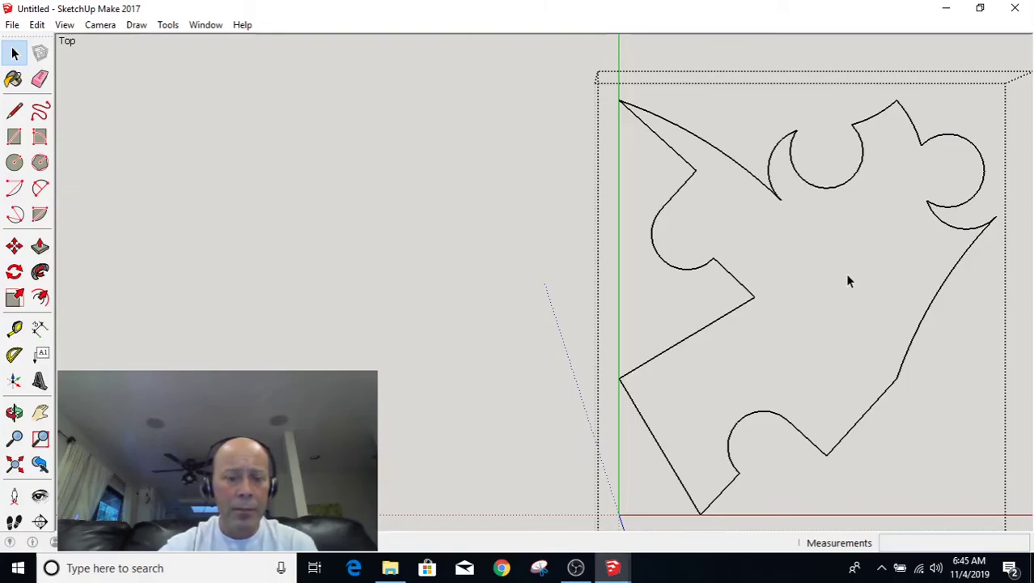
key(ctrl+z)
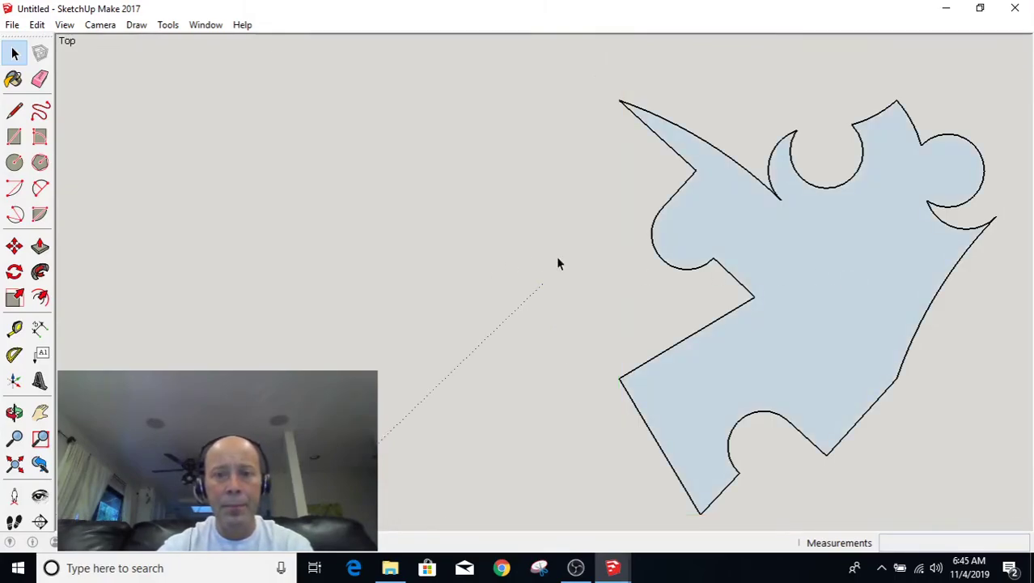
Re-enter the puzzle-piece group and delete the filled face, leaving only outline edges.
double_click(790, 244)
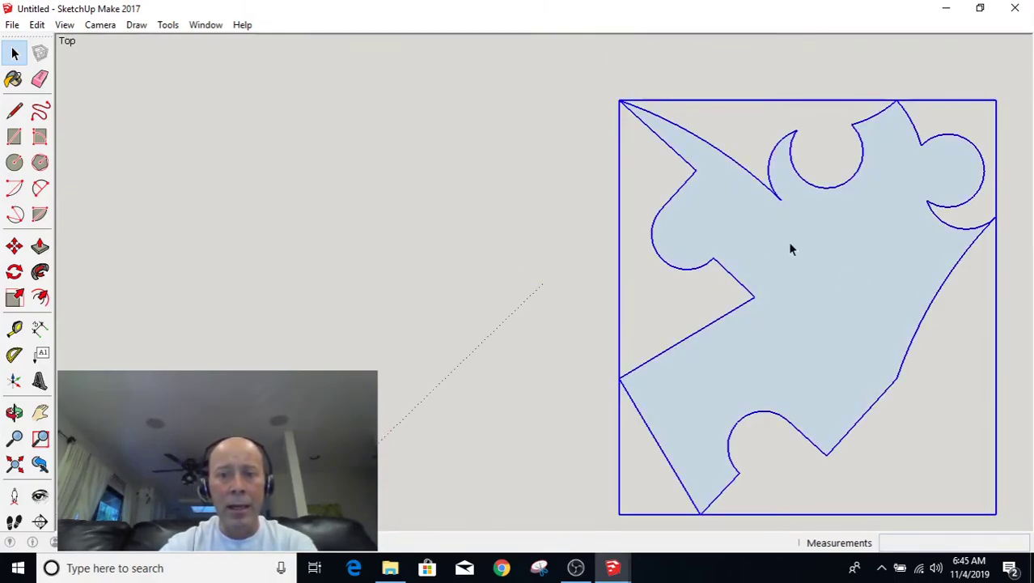
right_click(790, 244)
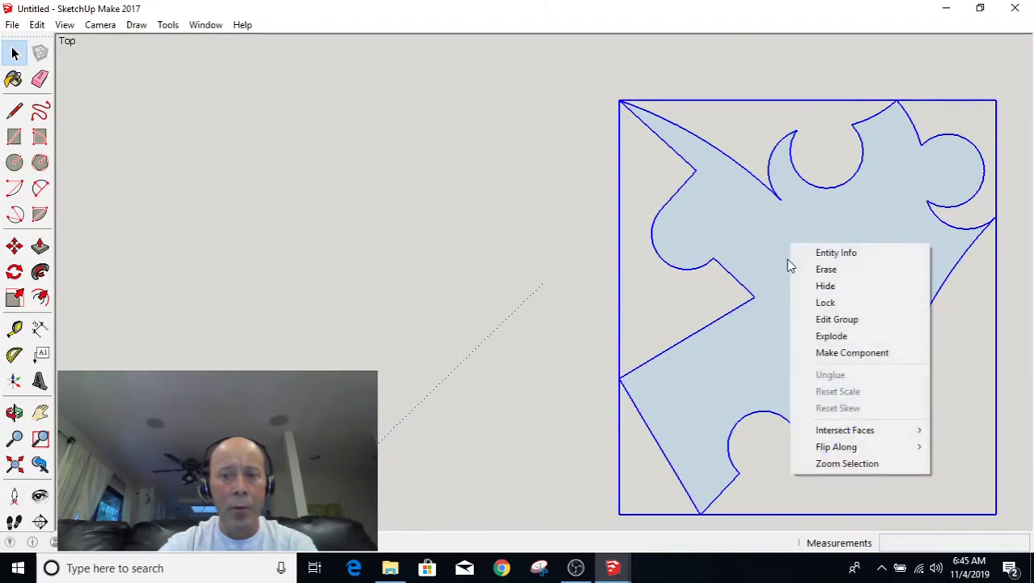
click(860, 320)
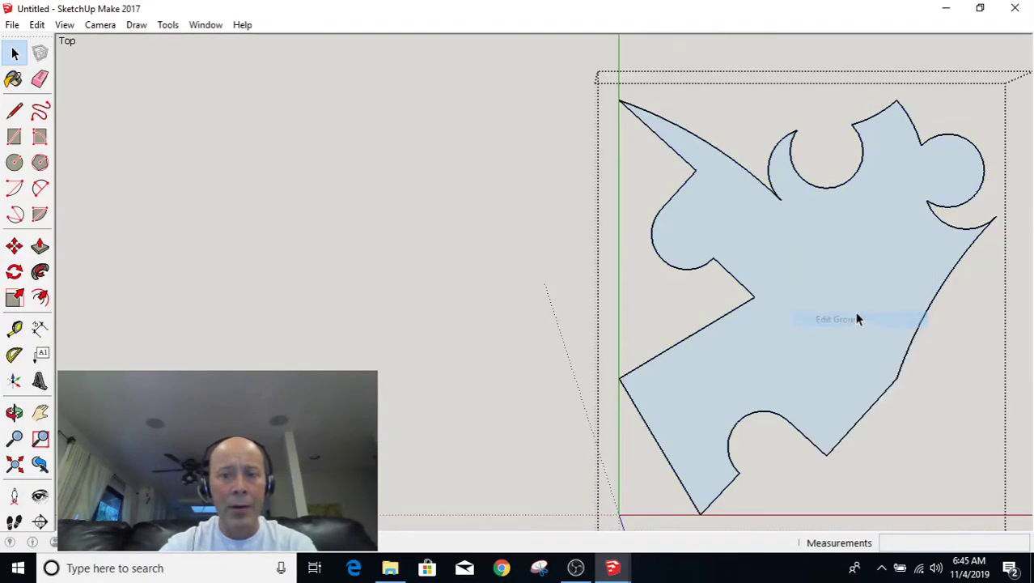
click(835, 238)
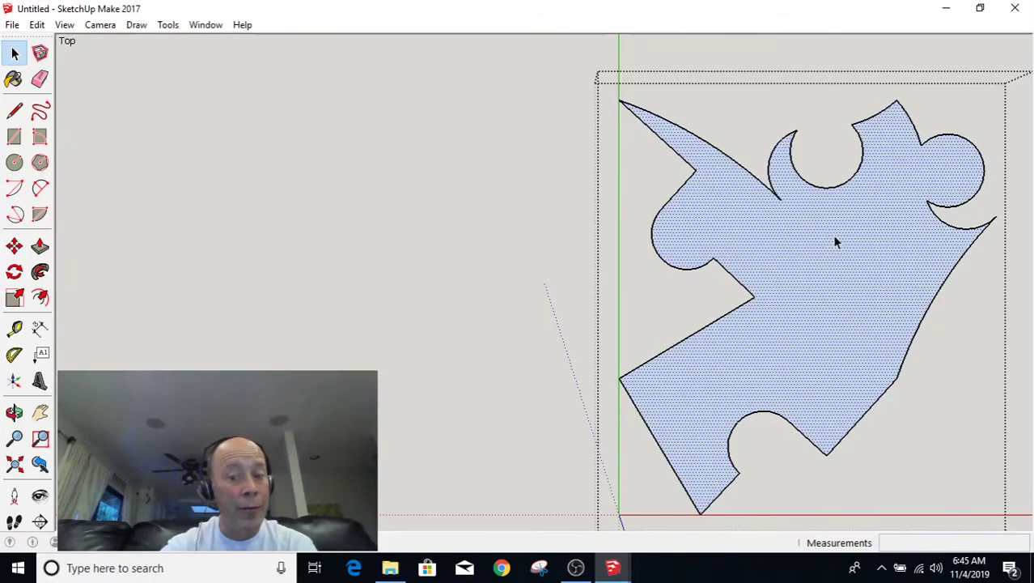
key(Delete)
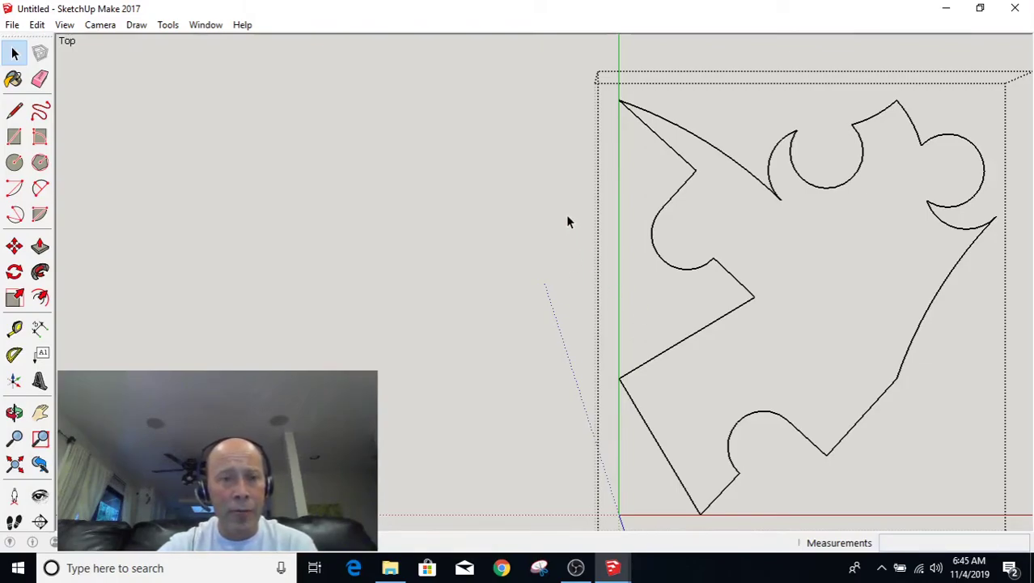
key(Delete)
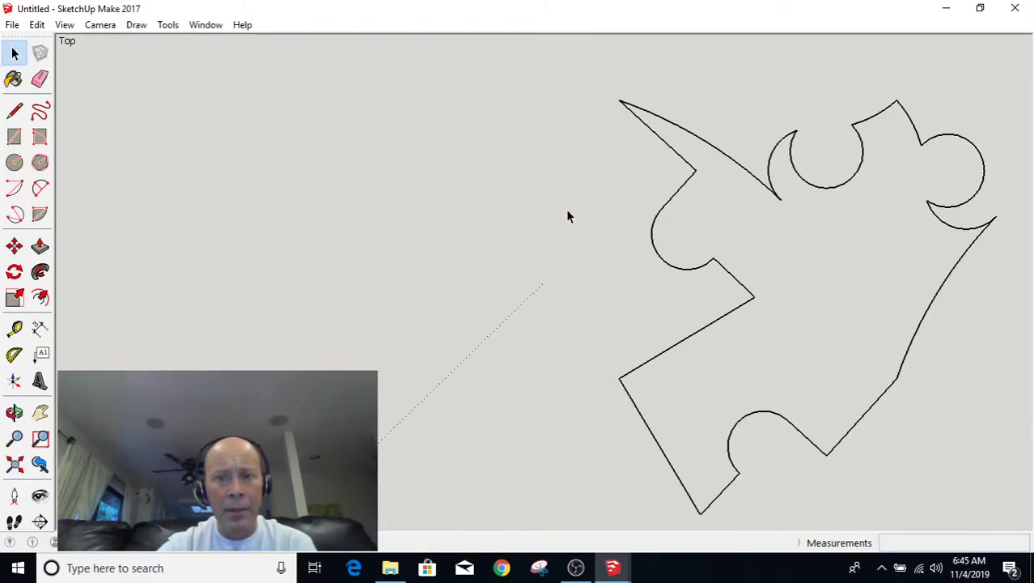
Draw a 4,4 square left of the puzzle piece, then undo it.
scroll(568, 217, down, 2)
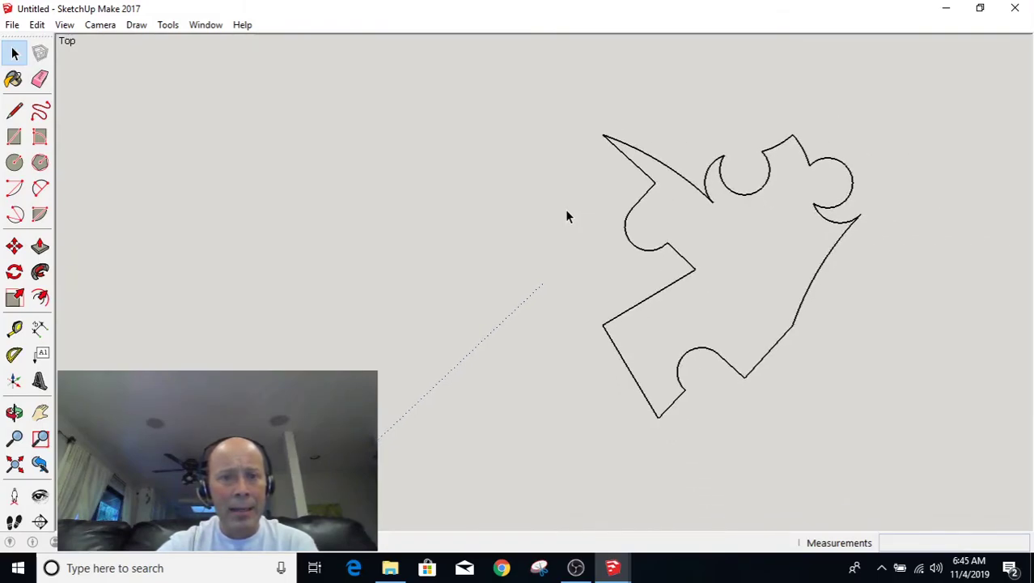
click(15, 136)
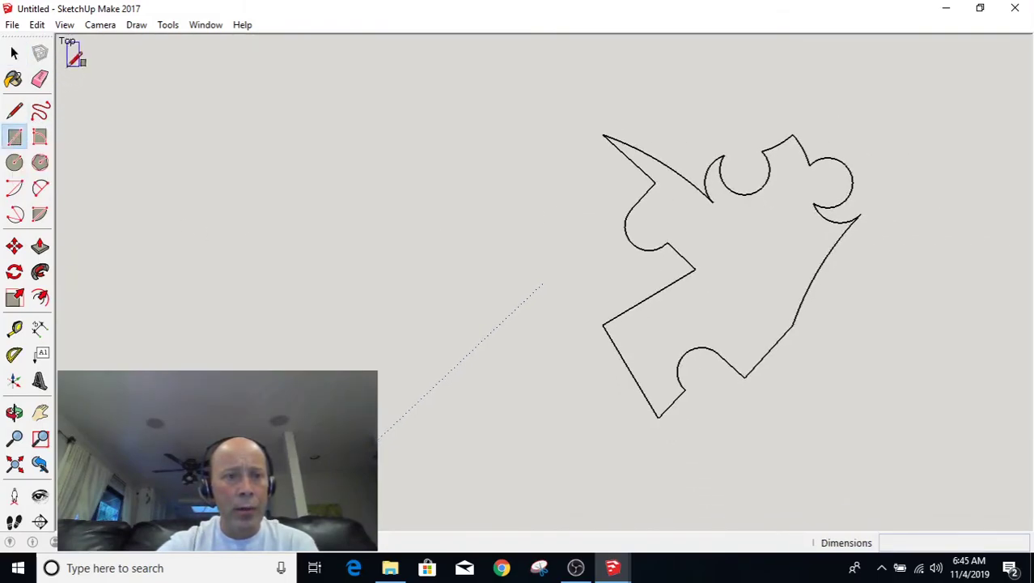
click(72, 63)
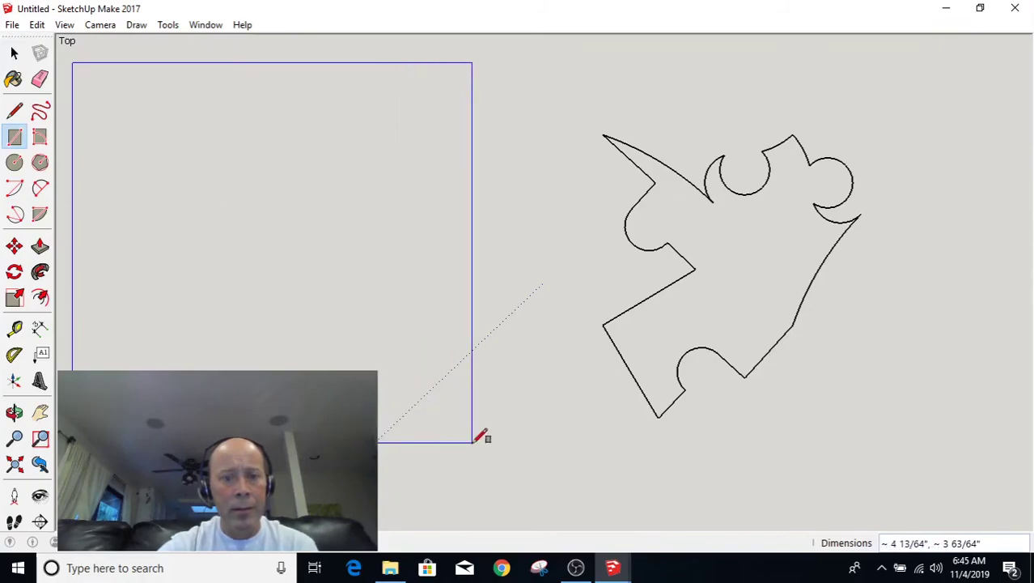
text(4,4)
key(Return)
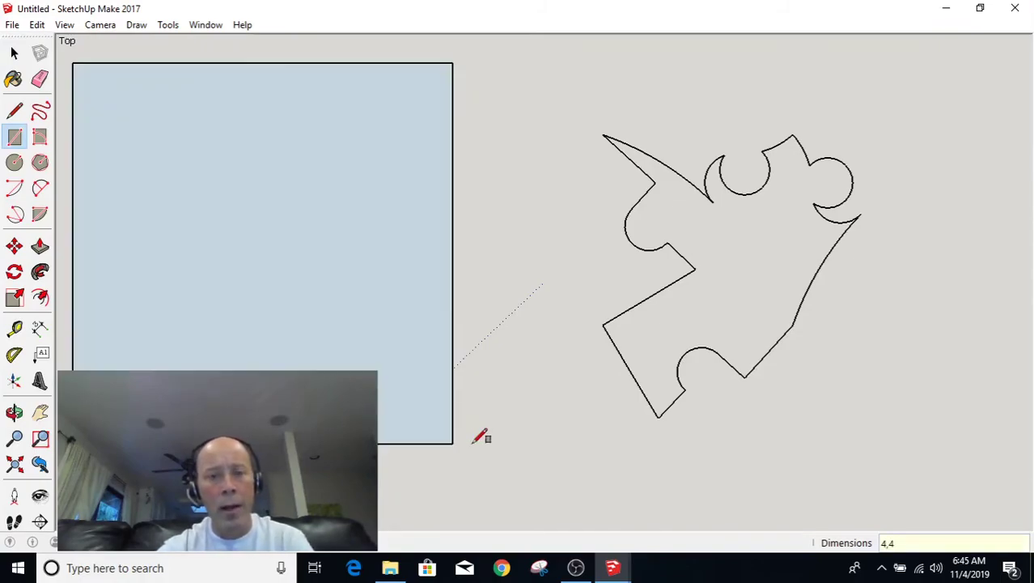
key(ctrl+z)
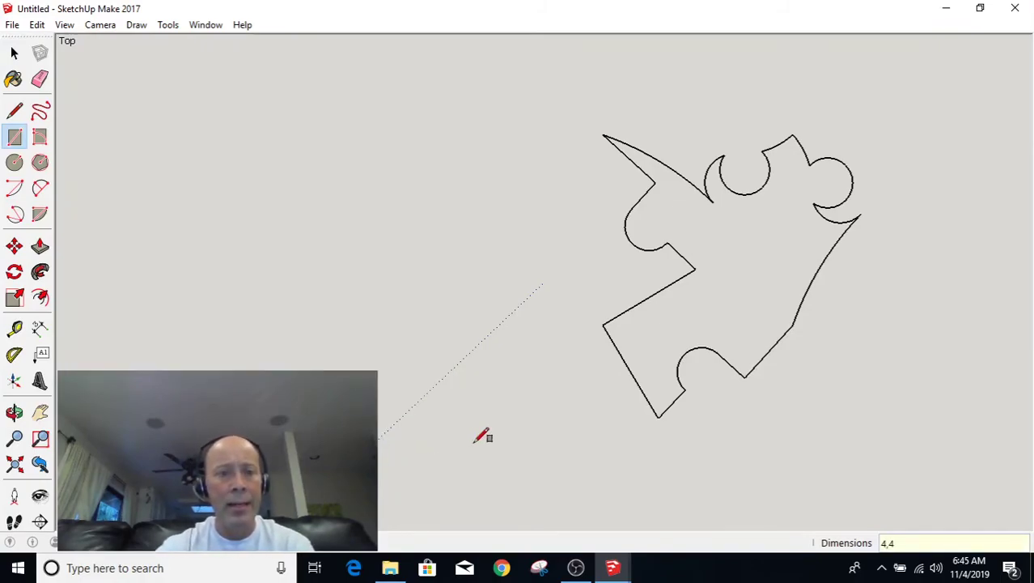
Redraw the 4 by 4 square and delete its face so only the outline remains.
click(668, 158)
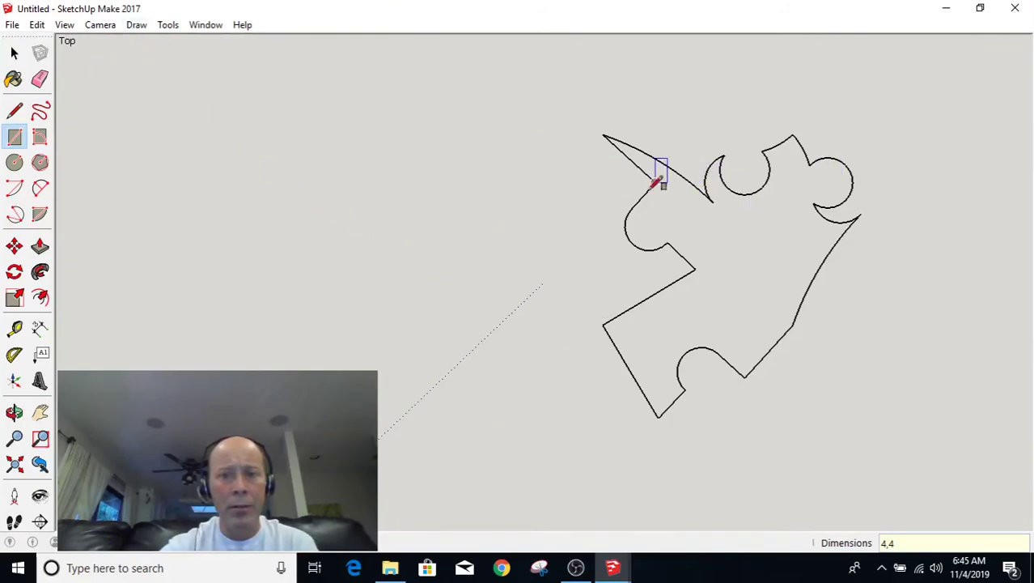
click(96, 80)
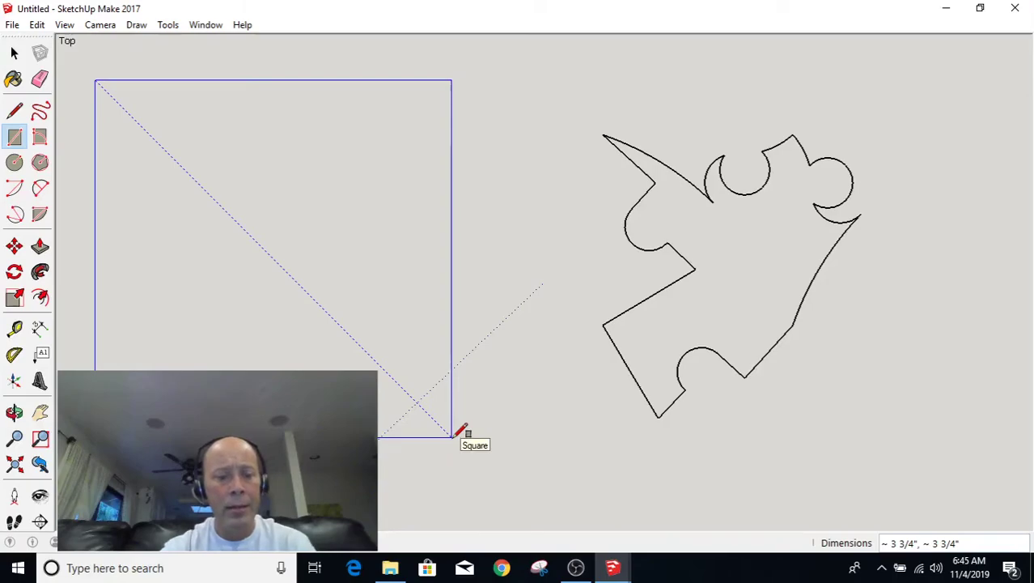
text(4)
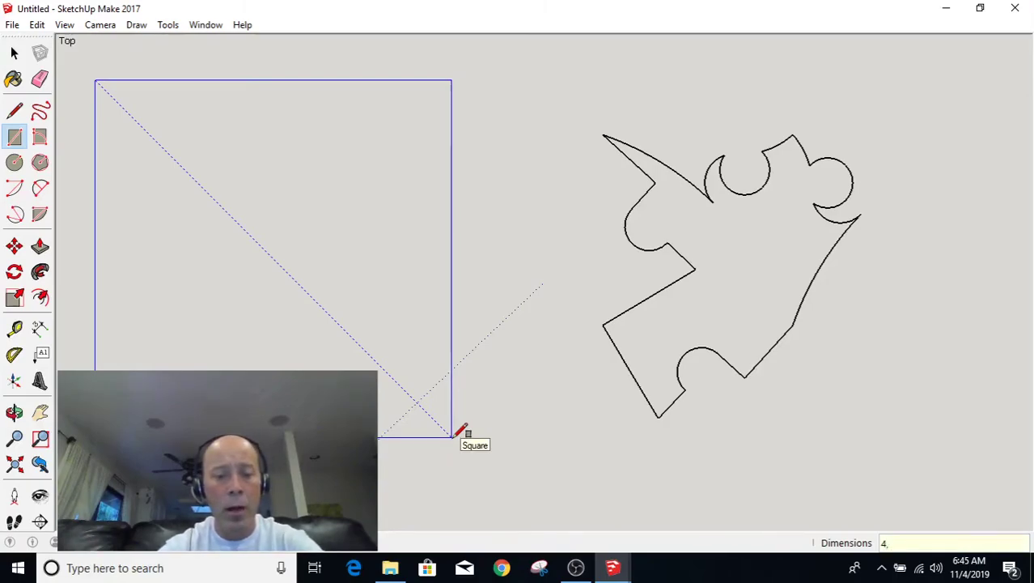
text(,4)
key(Return)
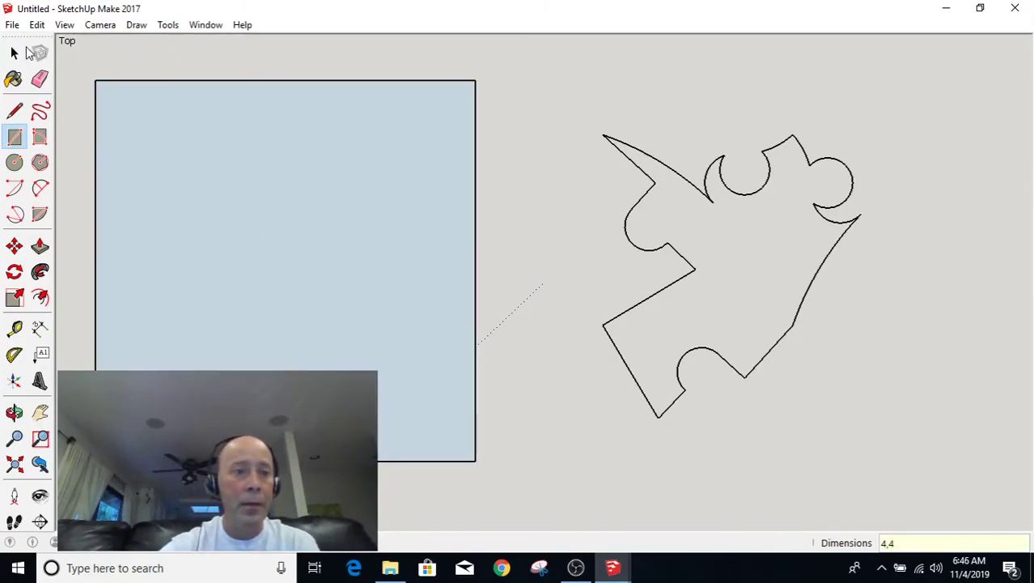
key(space)
click(234, 234)
key(Delete)
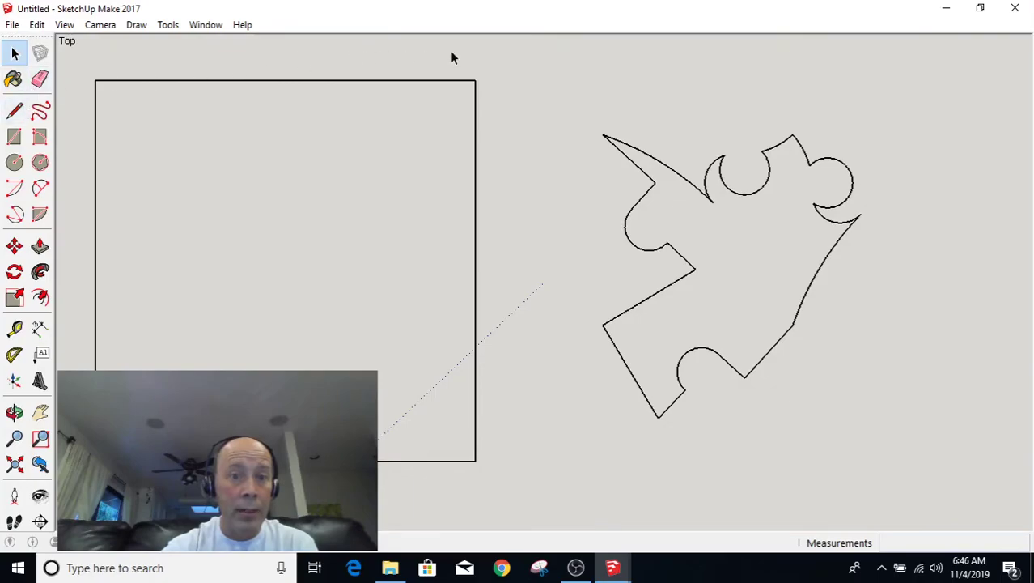
Move the puzzle-piece outline into the centre of the square frame.
click(619, 142)
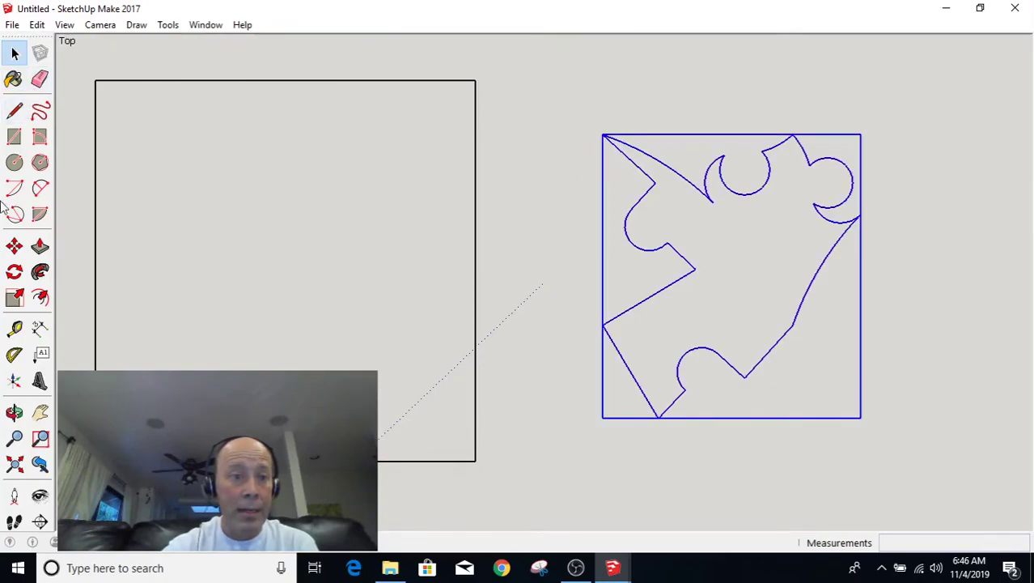
click(15, 246)
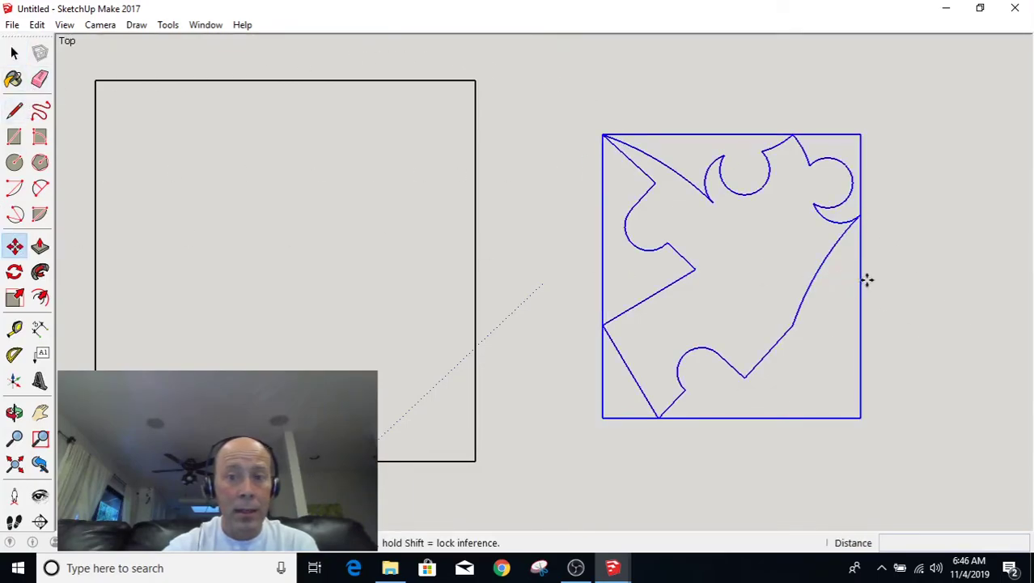
click(813, 275)
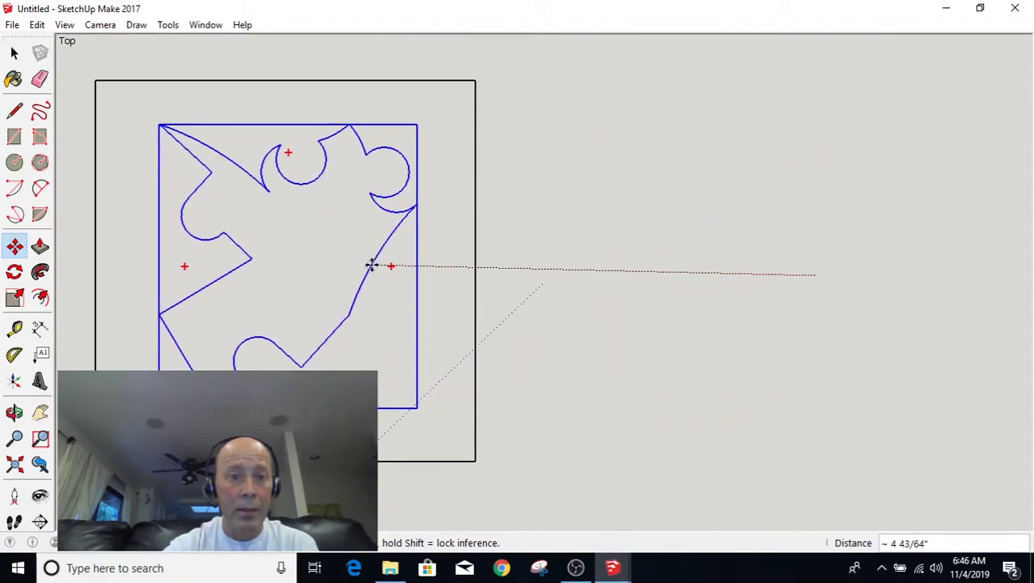
click(370, 265)
key(space)
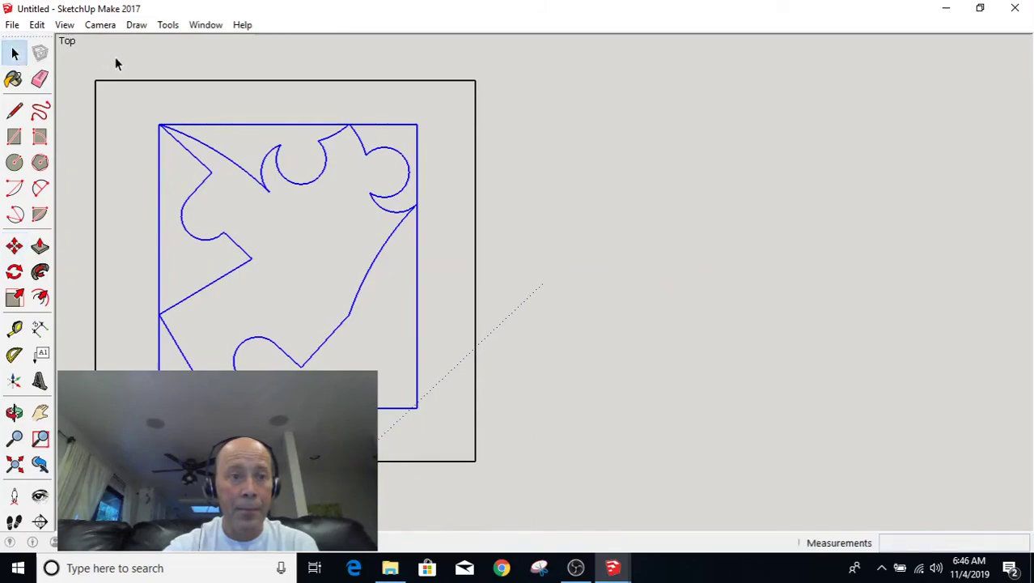
click(115, 56)
Pan the view so the framed tile sits right of centre, then clear the selection.
drag(75, 59, 535, 510)
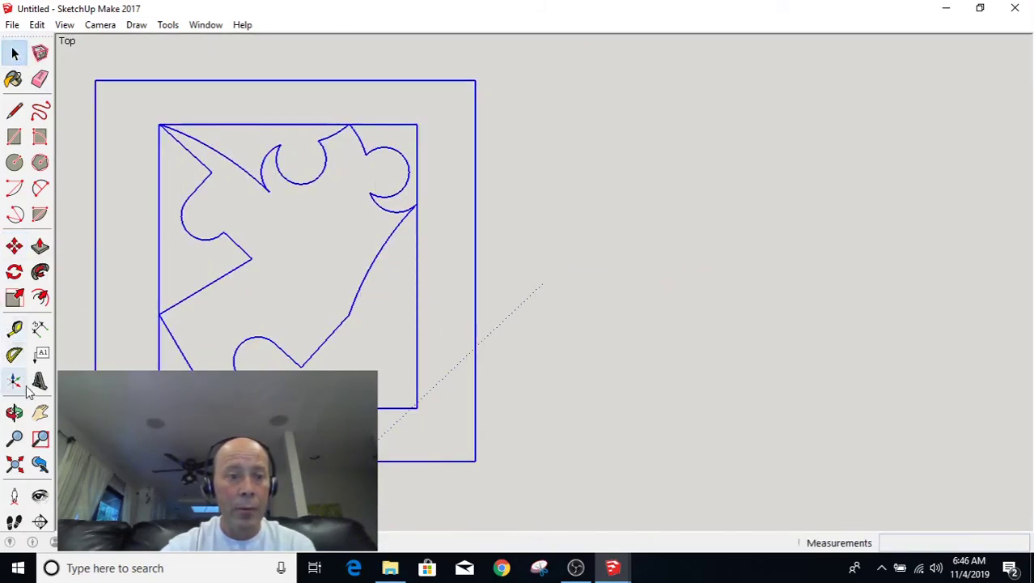
click(39, 412)
drag(208, 306, 660, 307)
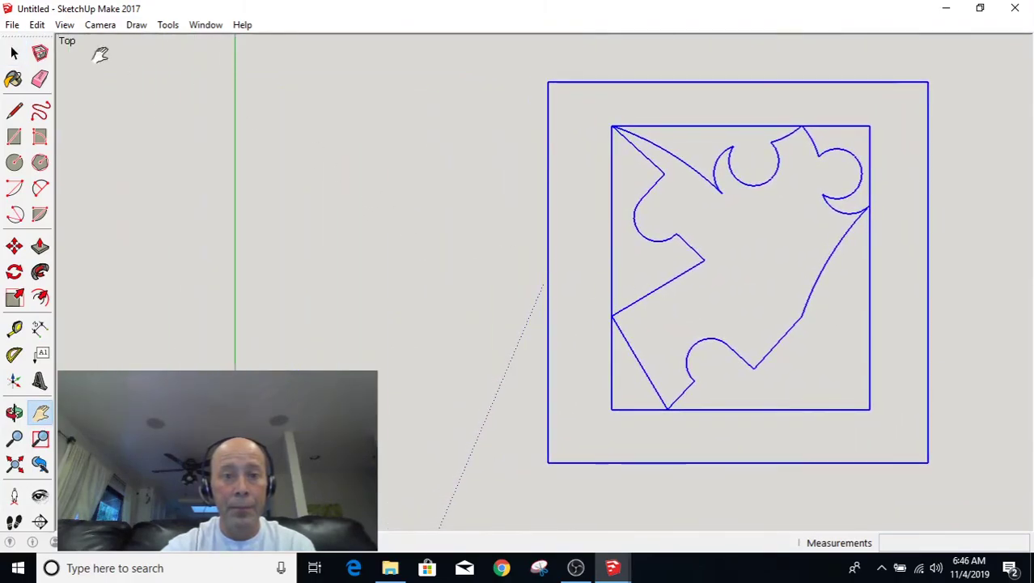
click(14, 52)
click(343, 183)
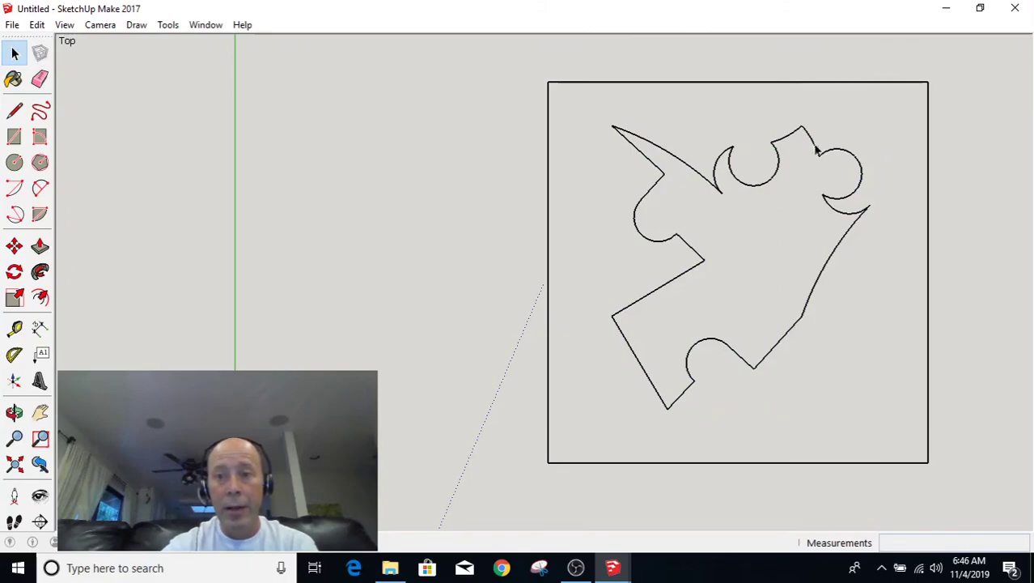